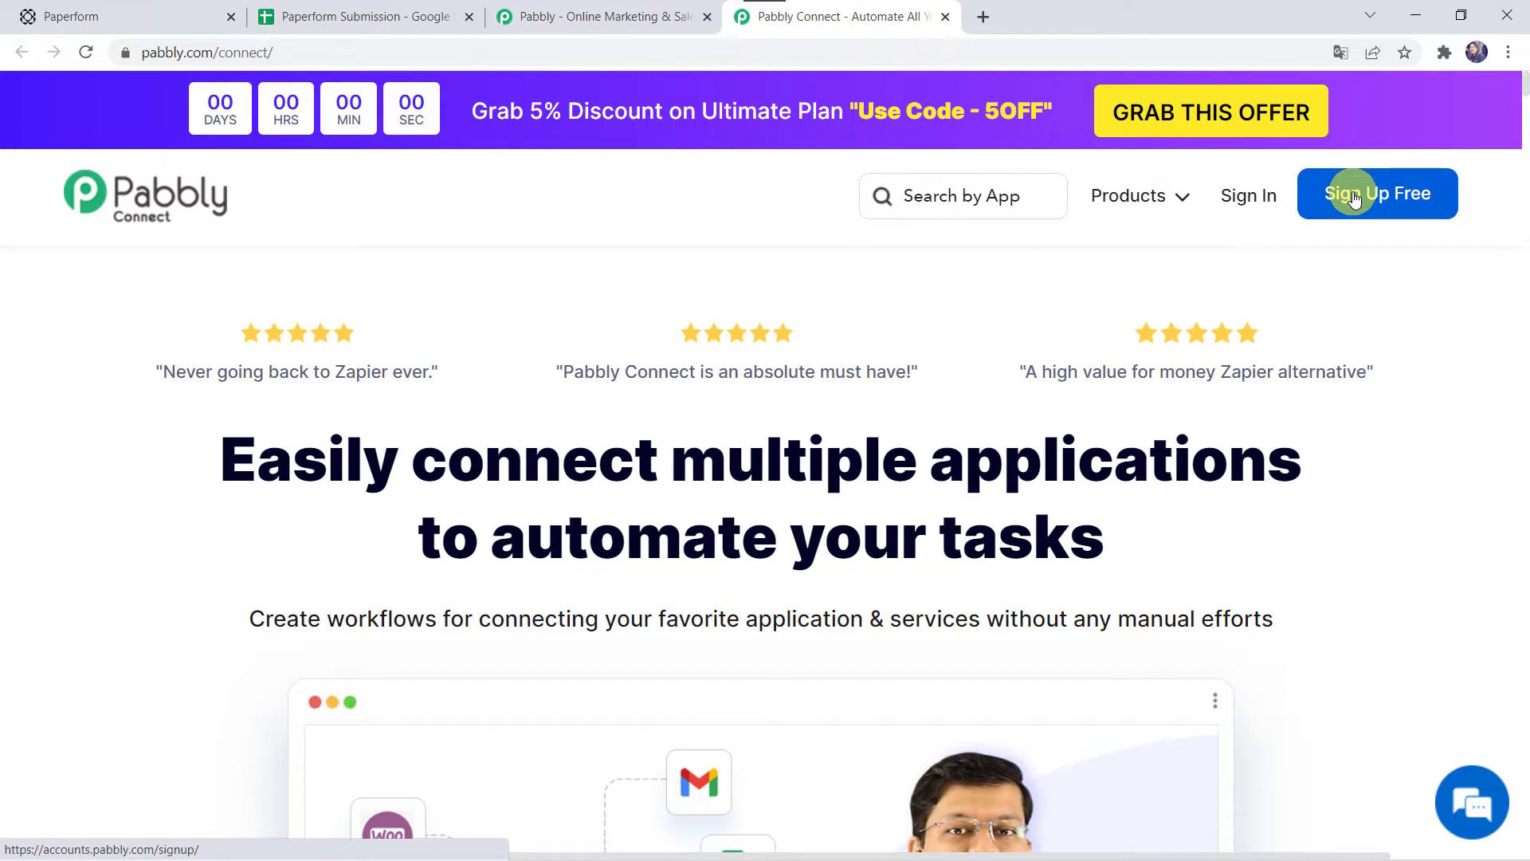
Step: Sign in to Pabbly, open the Pabbly Connect dashboard and start a new workflow
click(1241, 199)
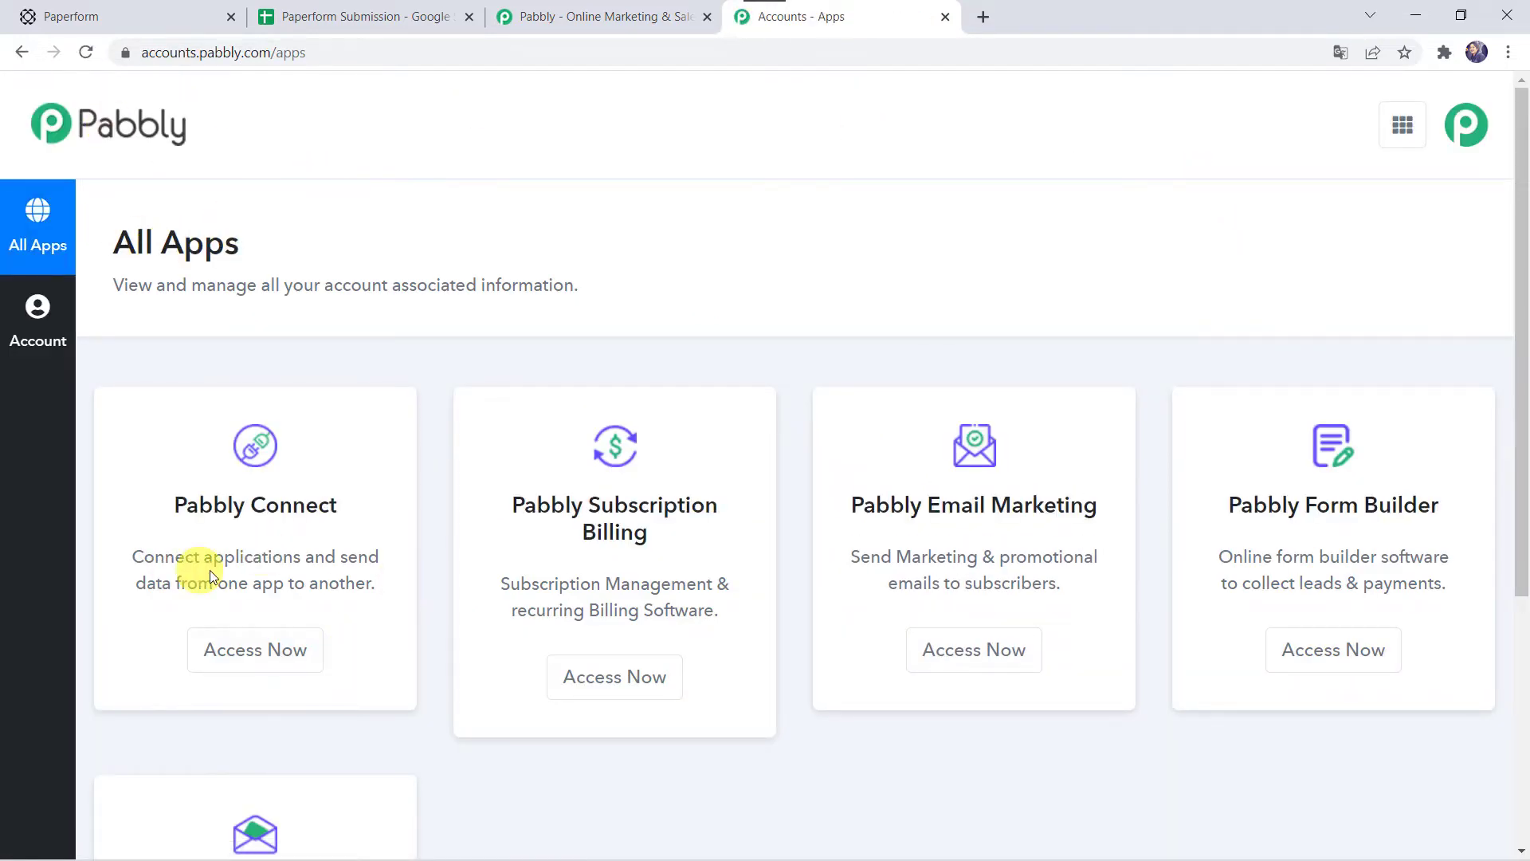
click(235, 650)
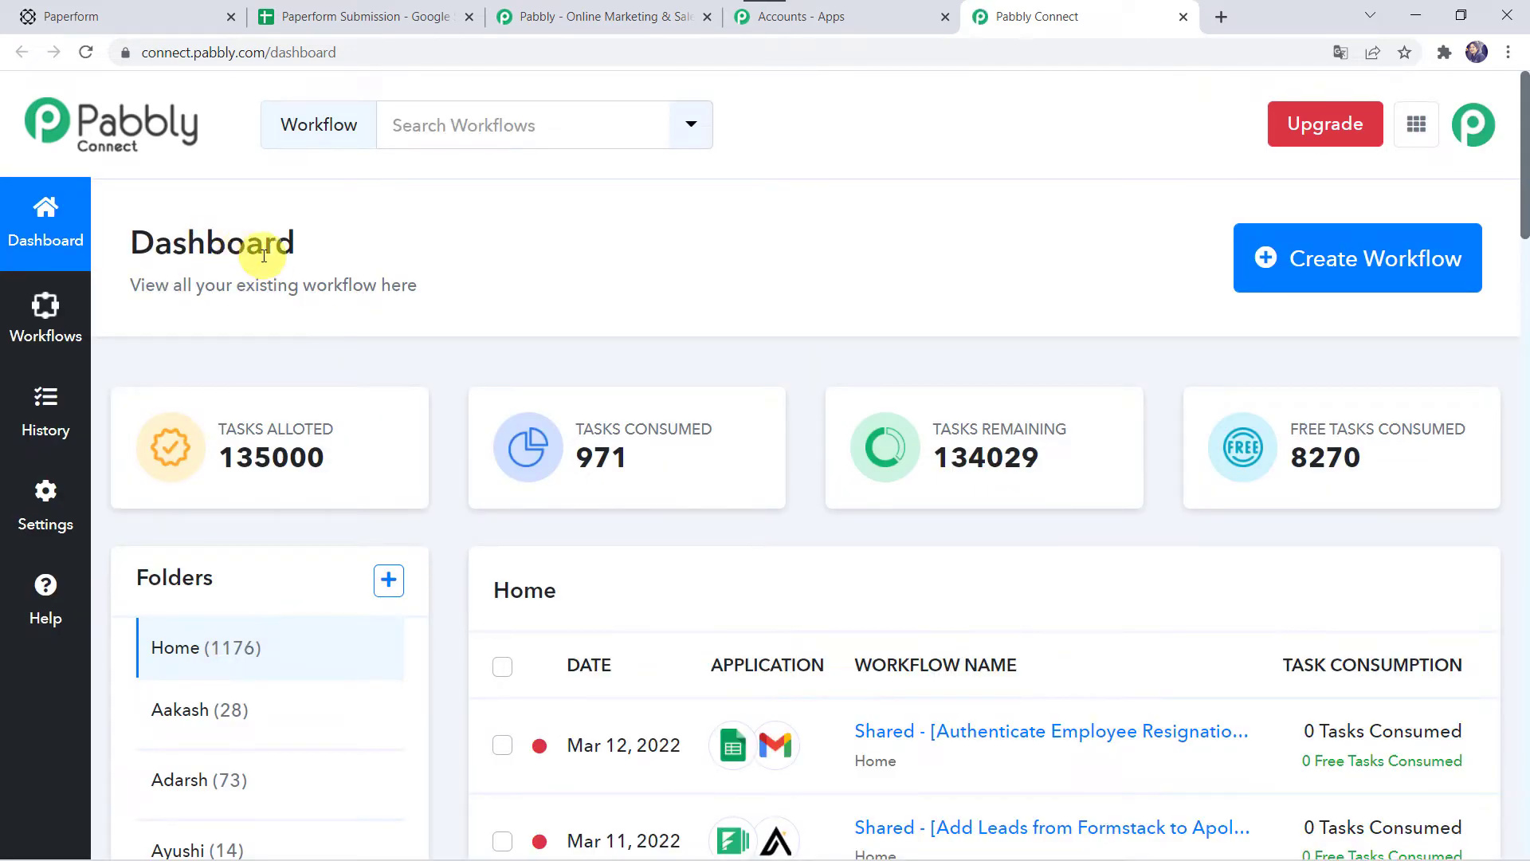
scroll(773, 797, down, 5)
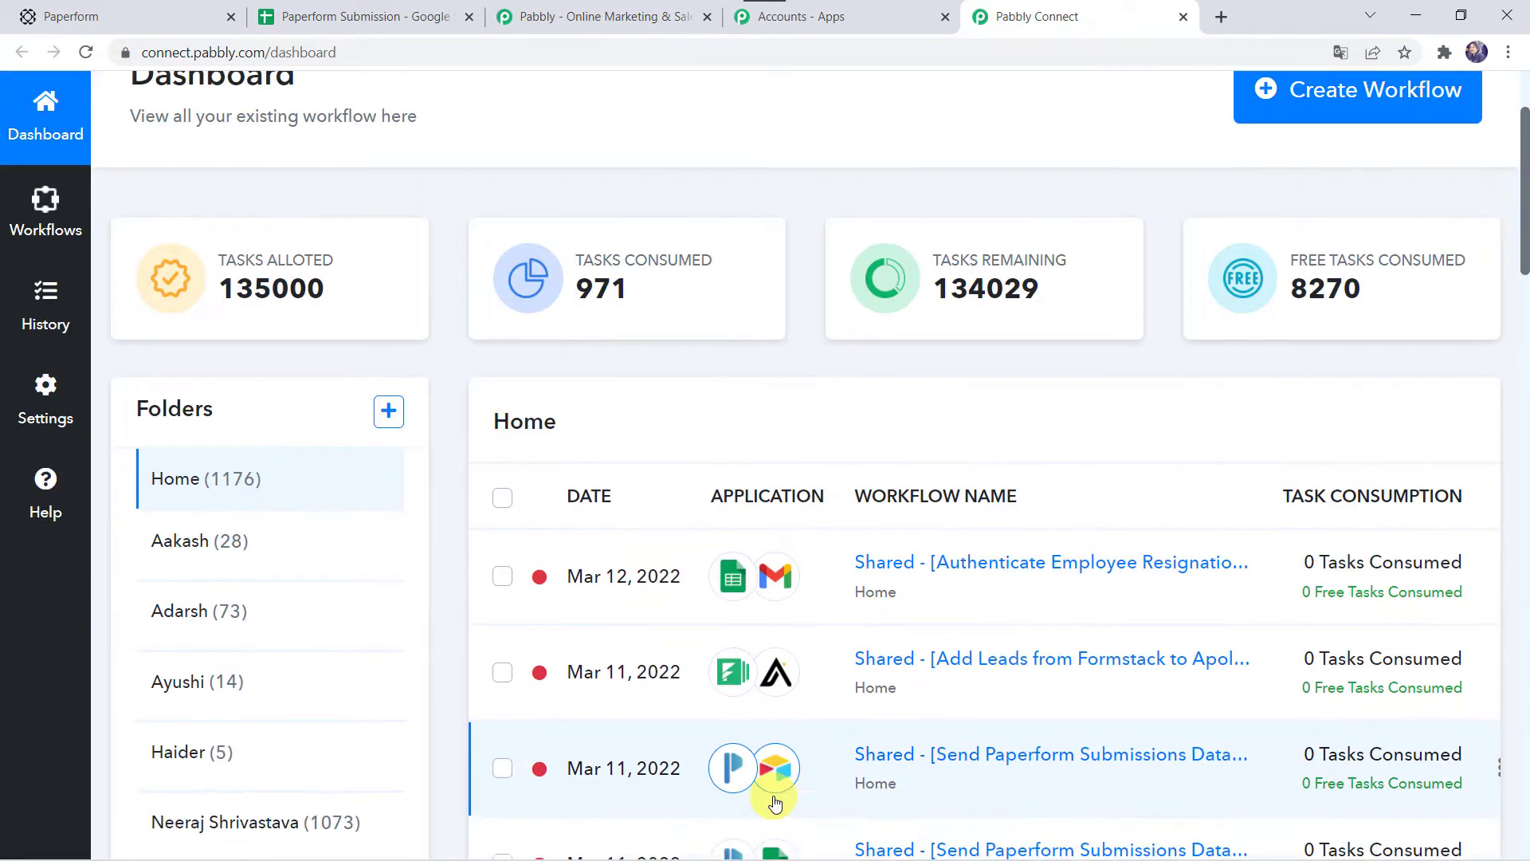
scroll(775, 803, up, 5)
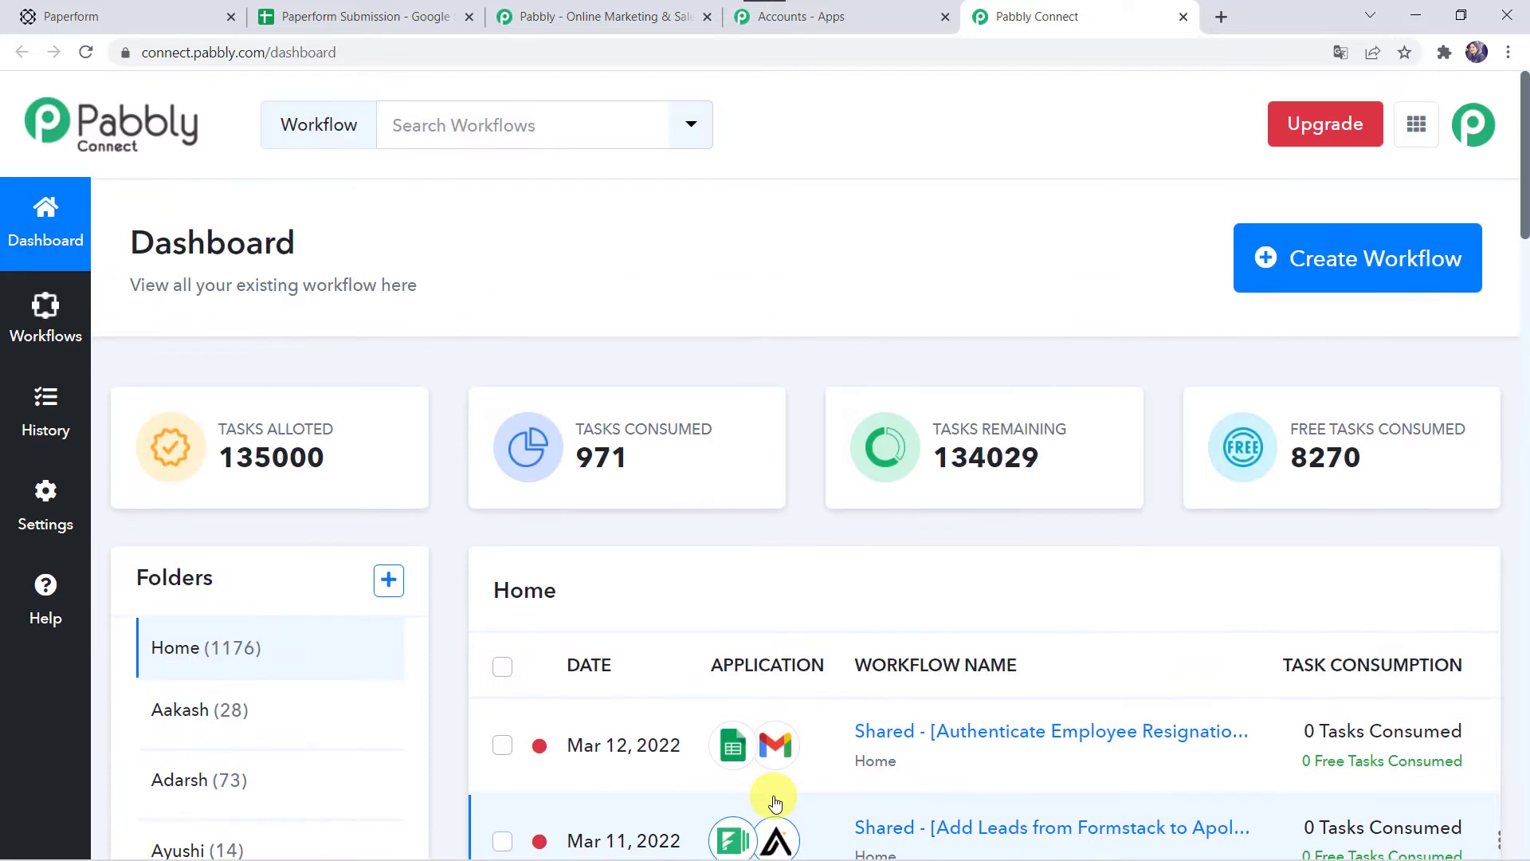
click(1328, 272)
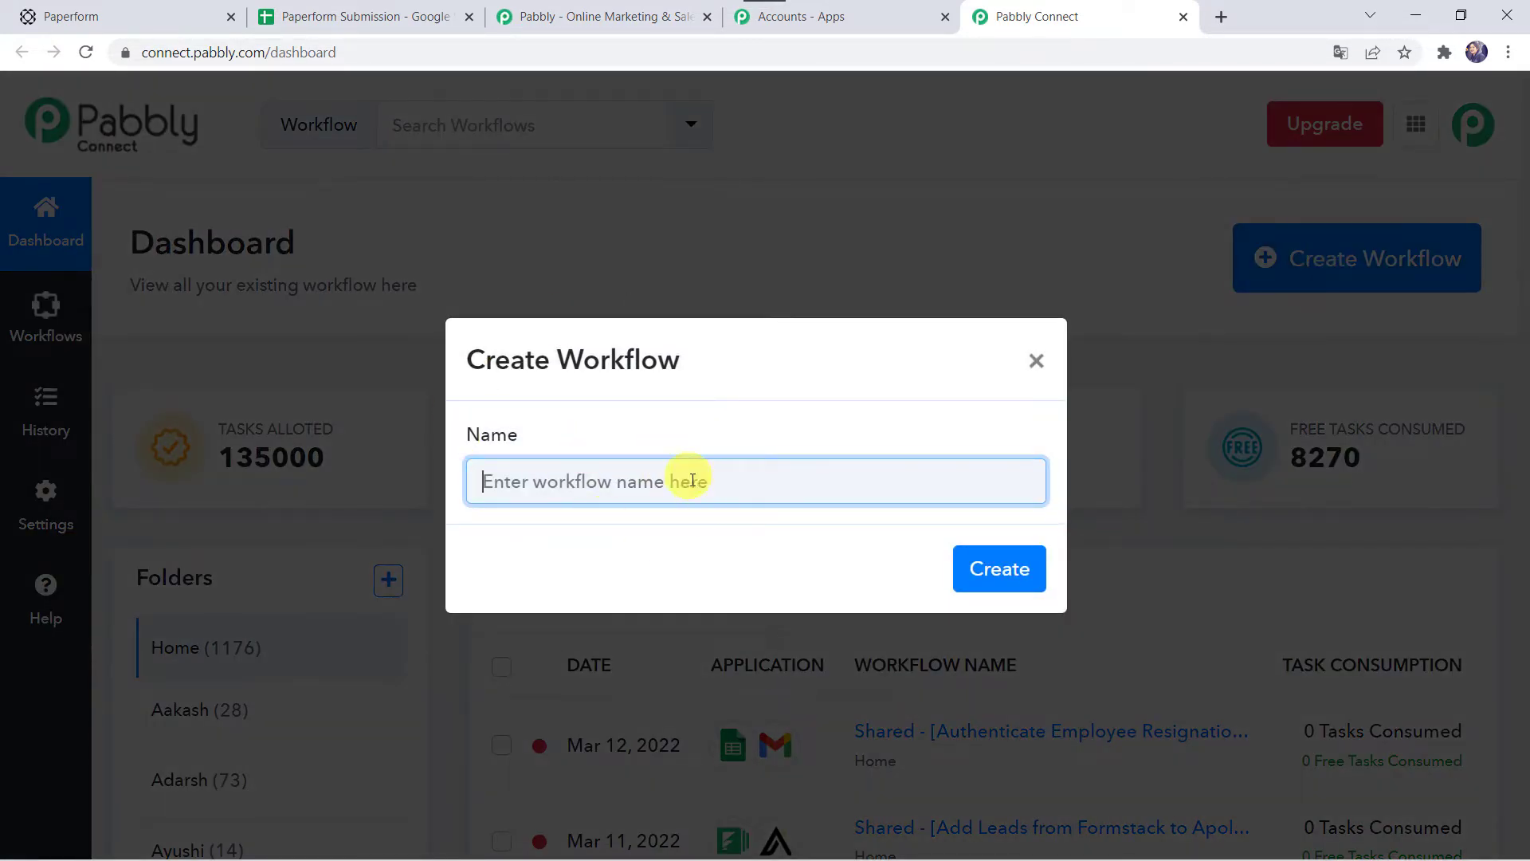
Step: Name the workflow 'Send Paperform Submissions Data to Google Sheets' and create it
text(Send Paperform Submissions Data to Google Sheets)
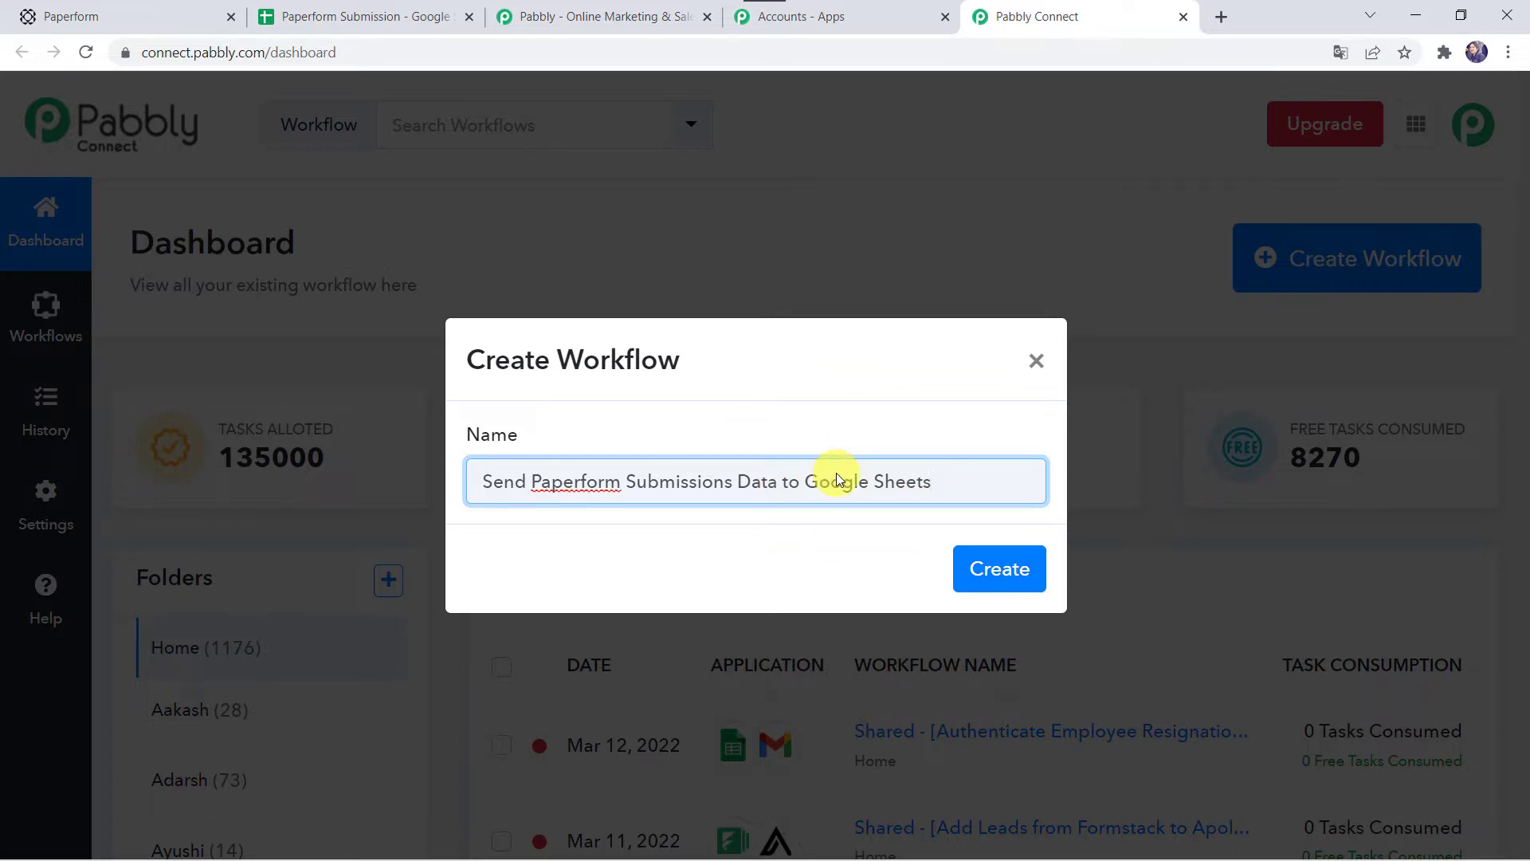
click(1020, 580)
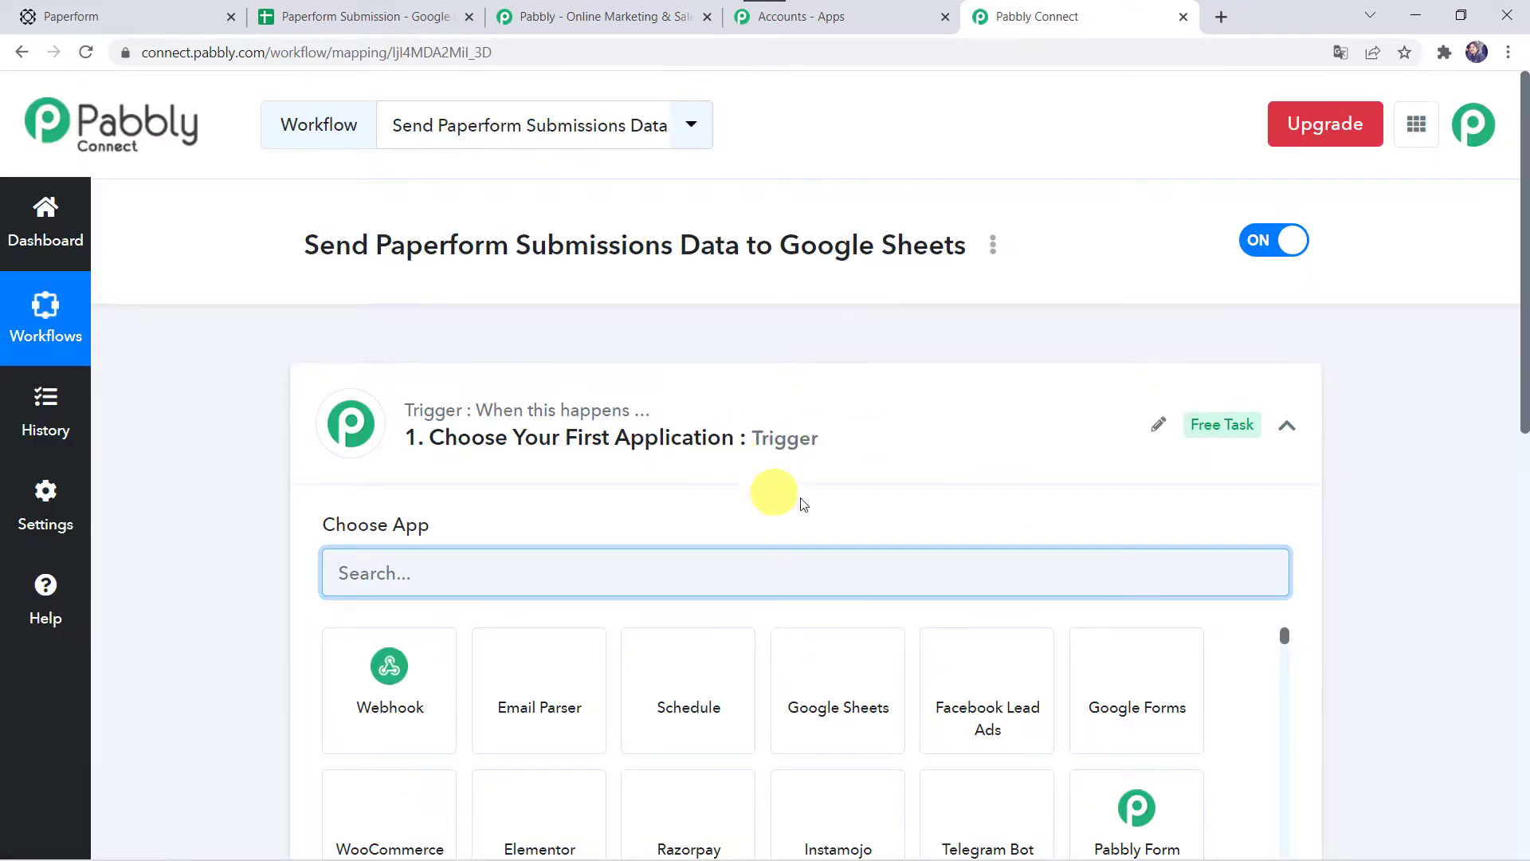
Step: Set the trigger app to PaperForm with the New Form Submission event
click(802, 443)
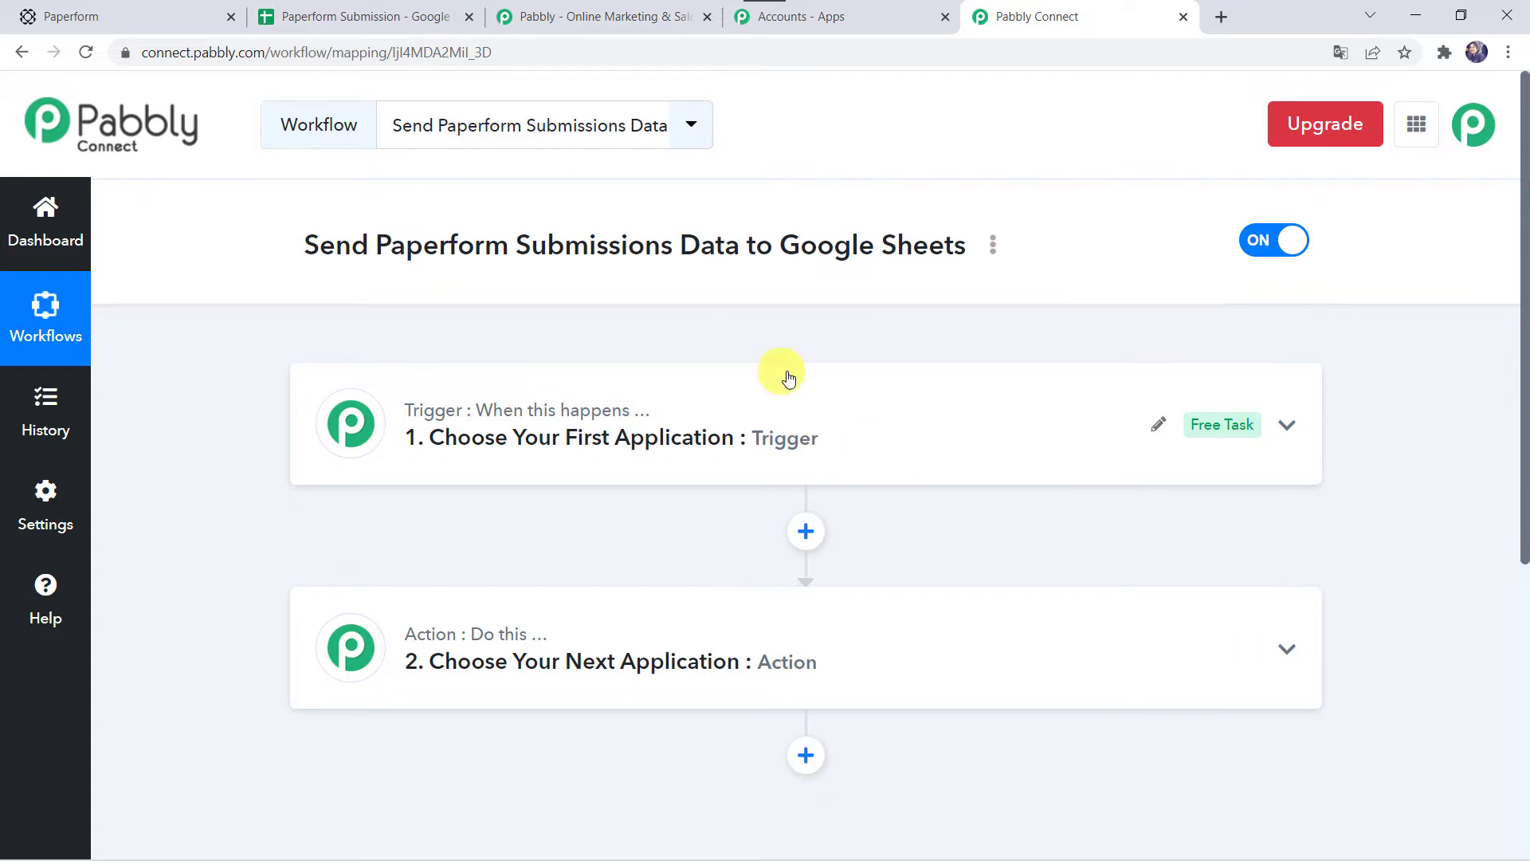
click(842, 443)
click(457, 553)
text(Paper)
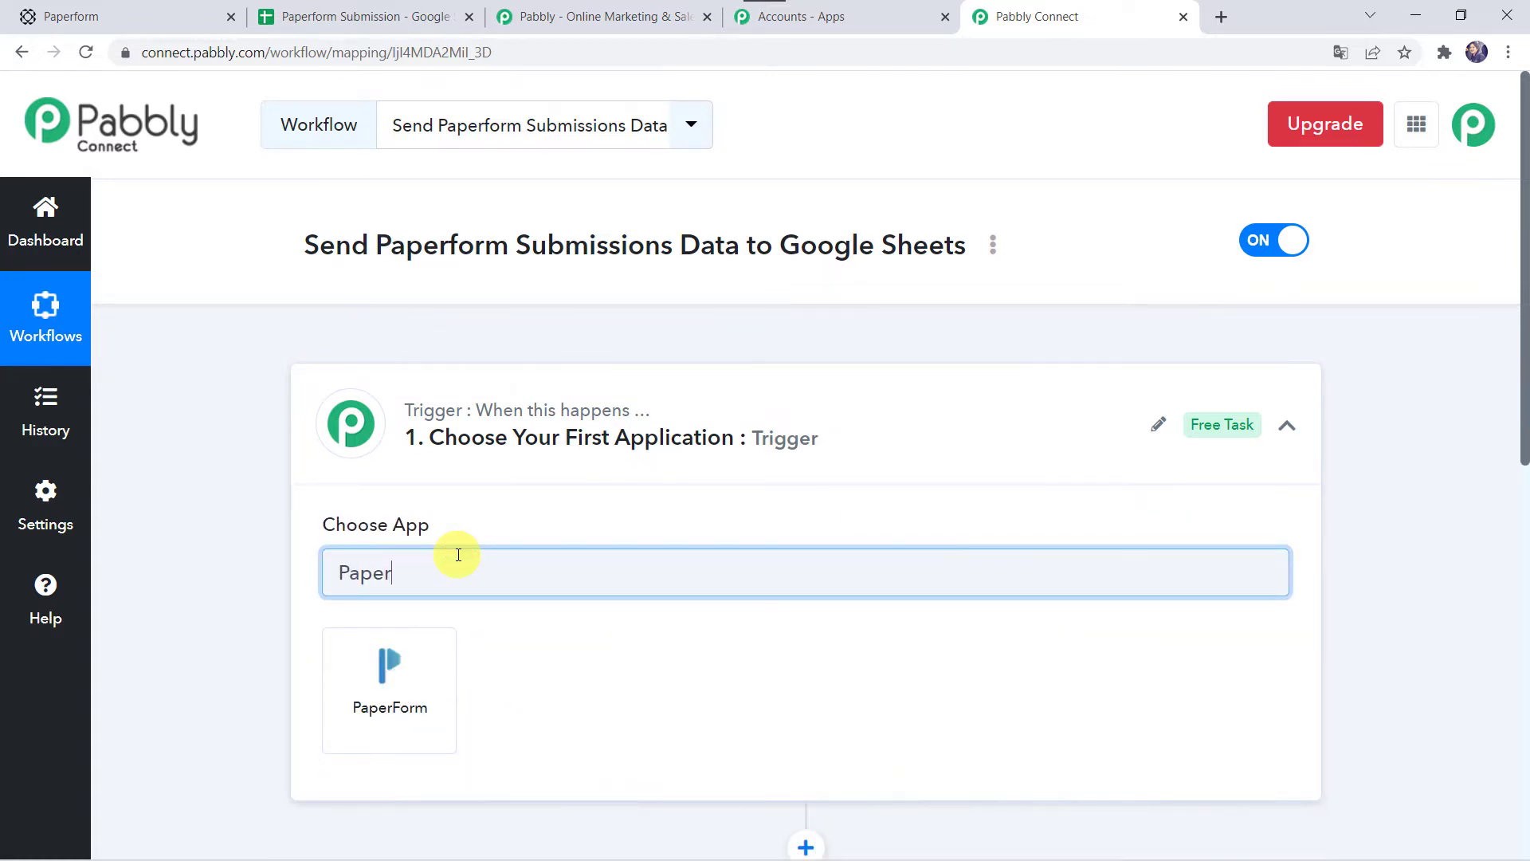
click(410, 743)
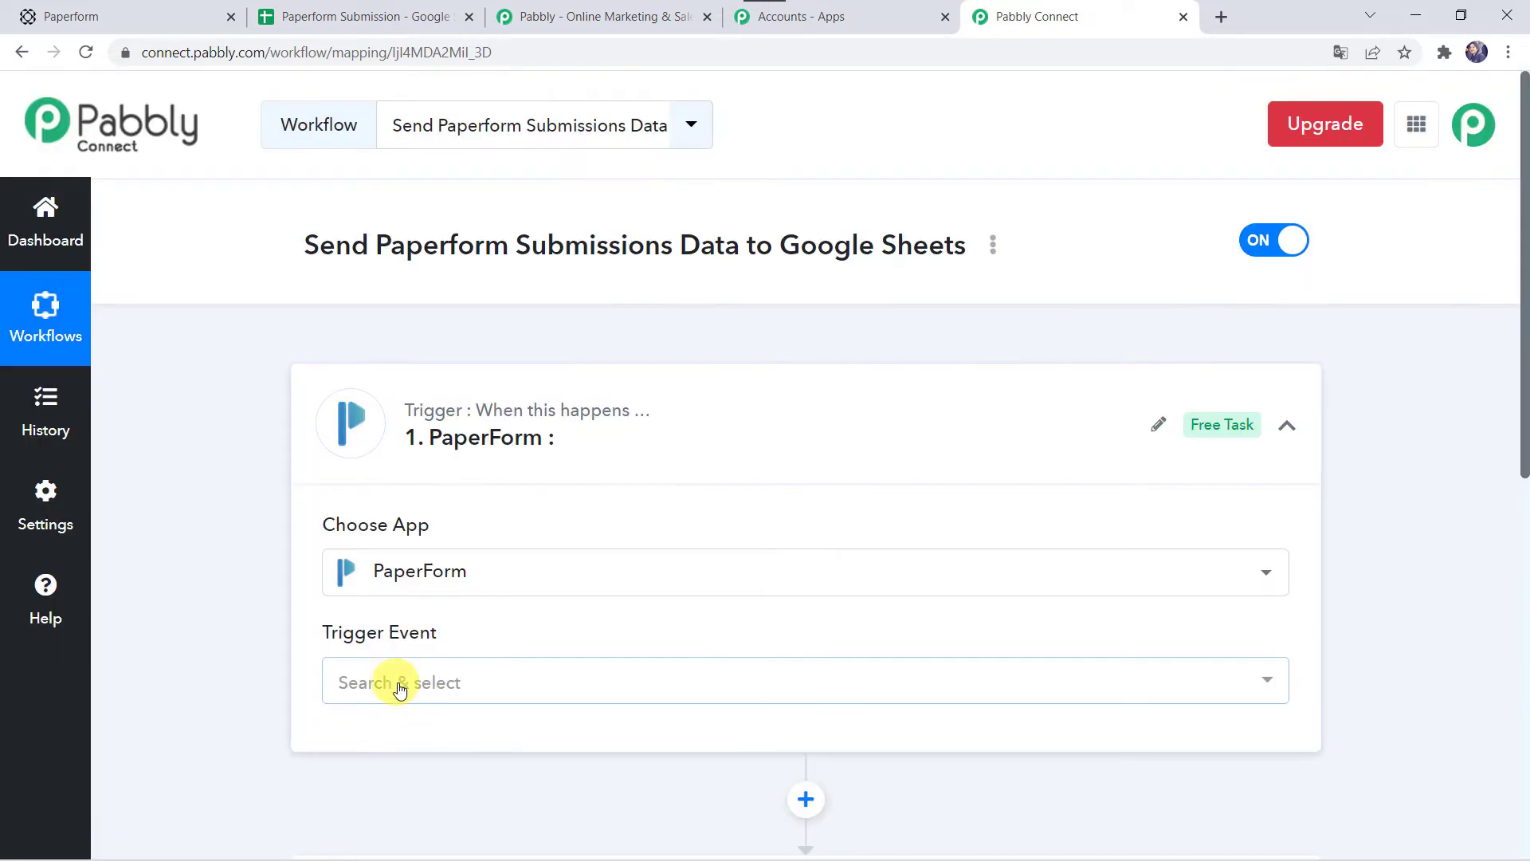
click(411, 691)
click(475, 608)
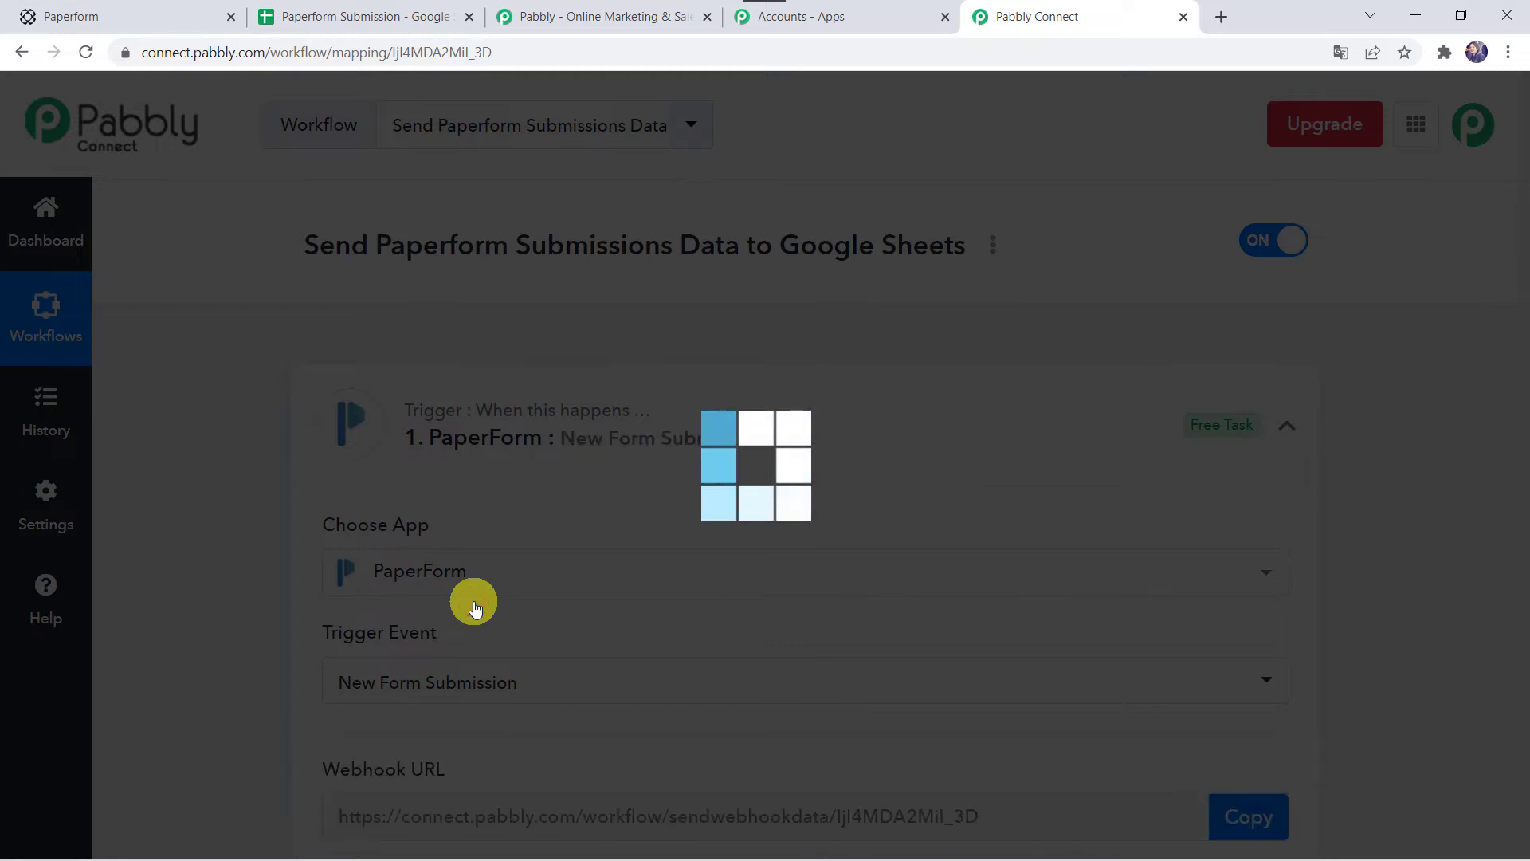
Step: Copy the trigger's webhook URL, start capturing the webhook response, and switch to Paperform
scroll(471, 601, down, 6)
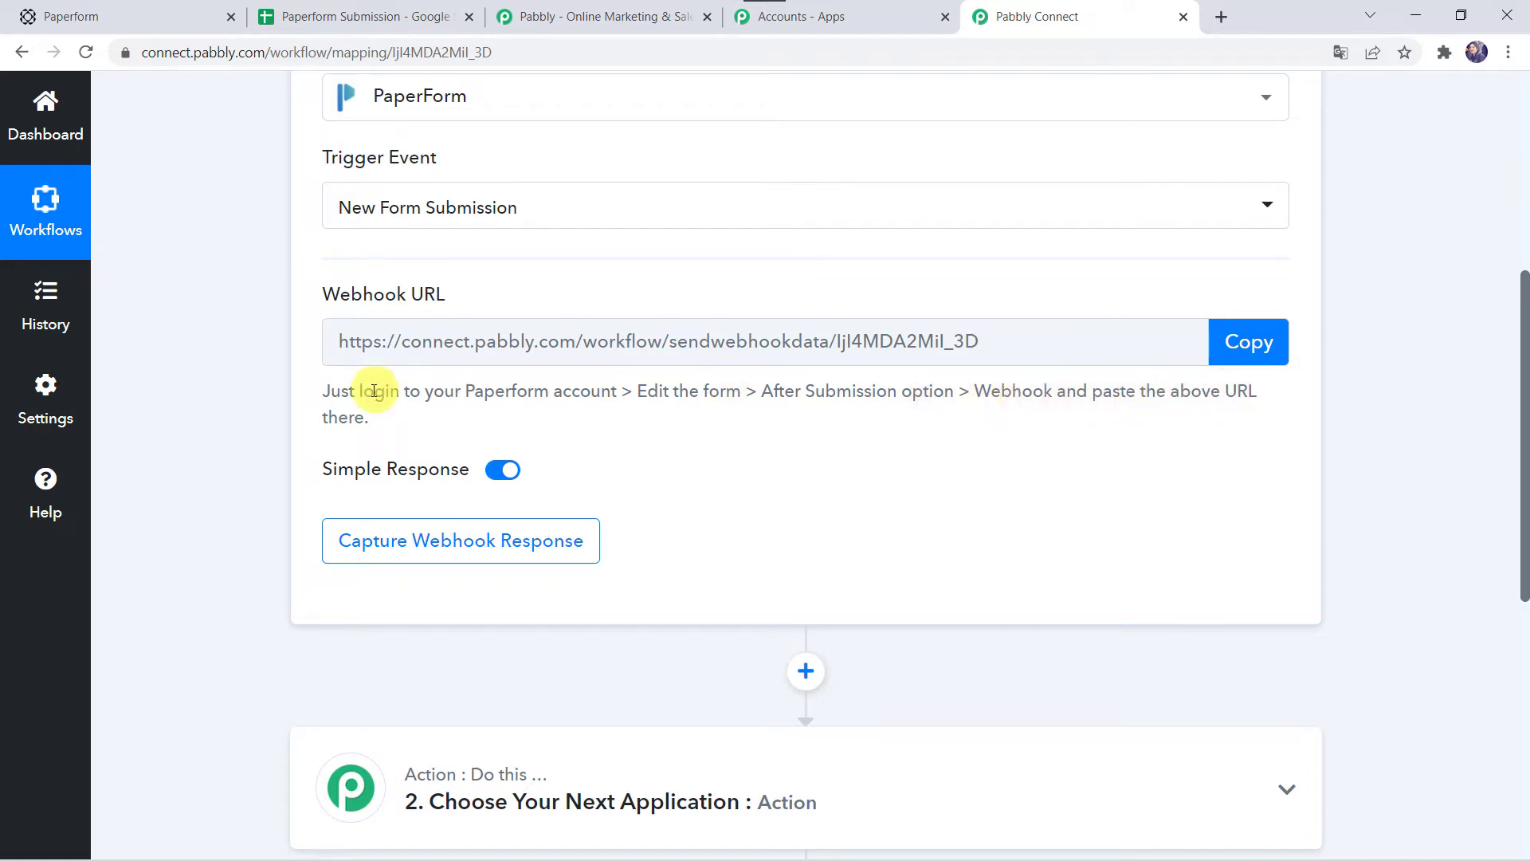
click(1251, 343)
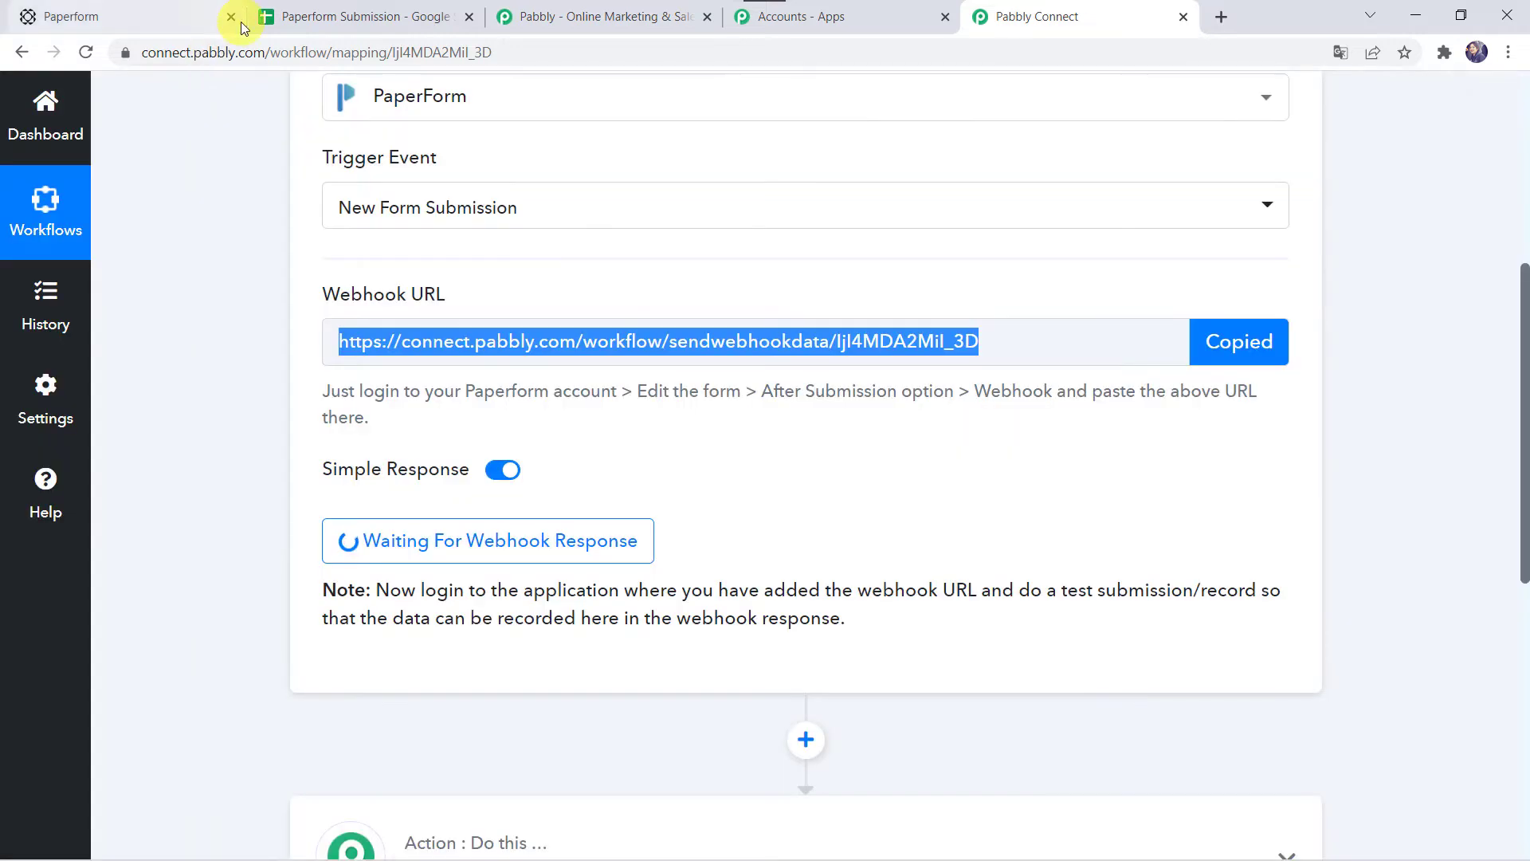
click(139, 9)
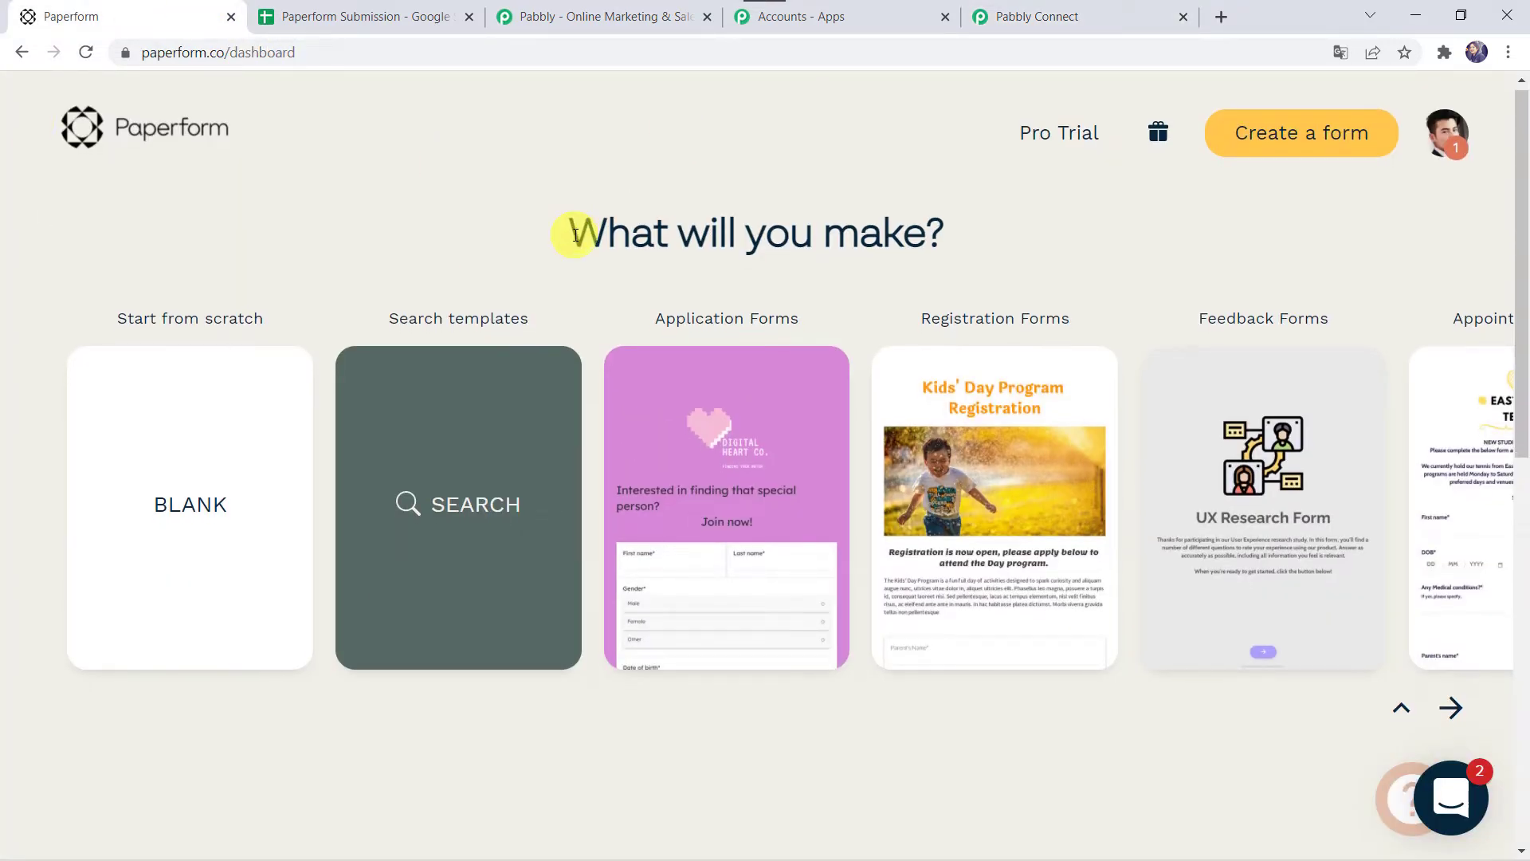
Step: Open the Registration Form from My Forms in the Paperform editor
scroll(574, 234, down, 8)
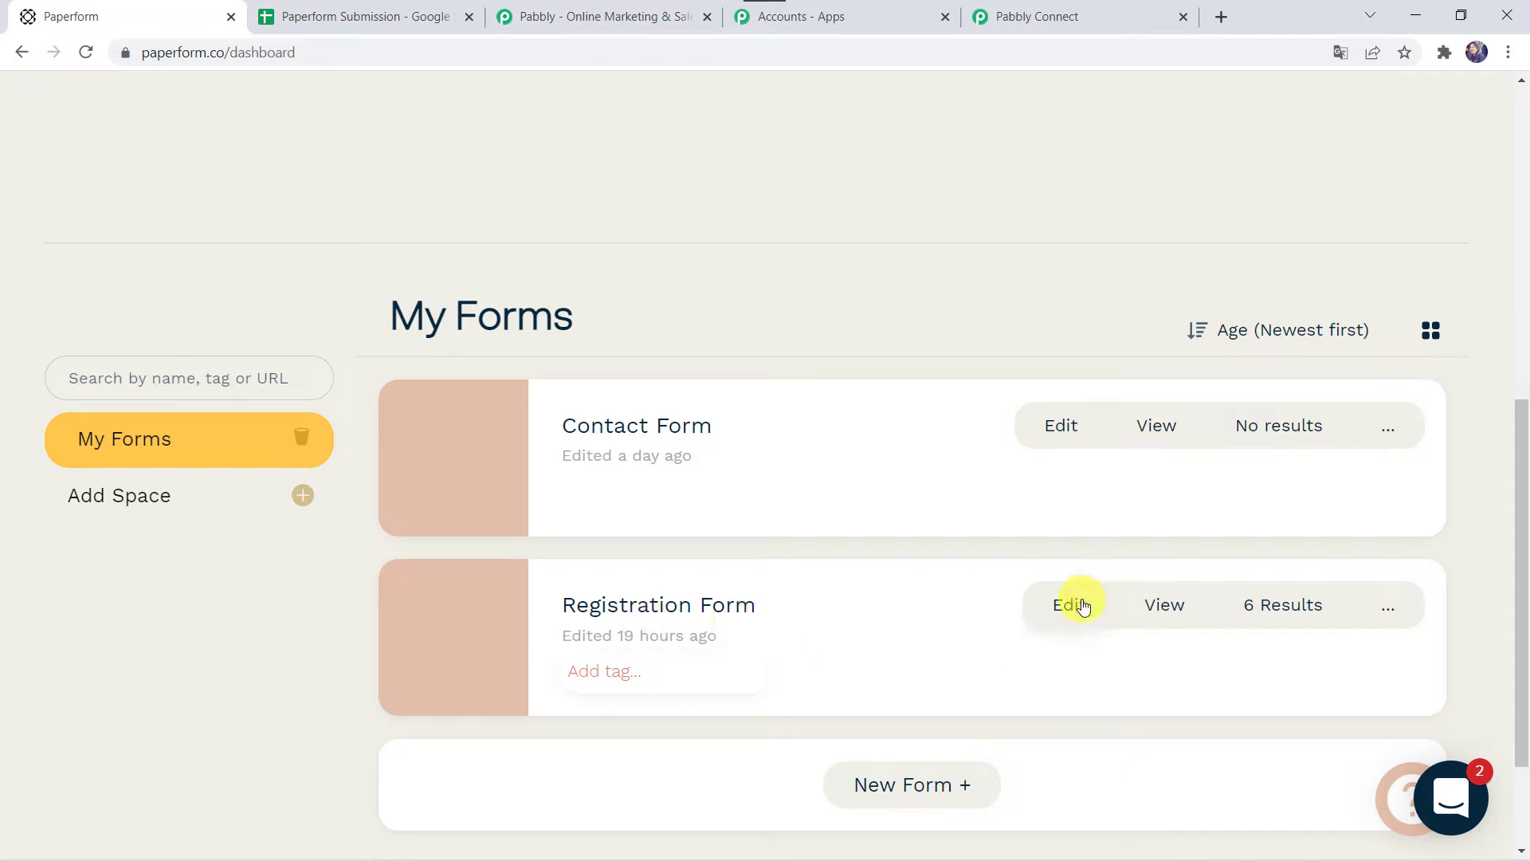
click(1079, 605)
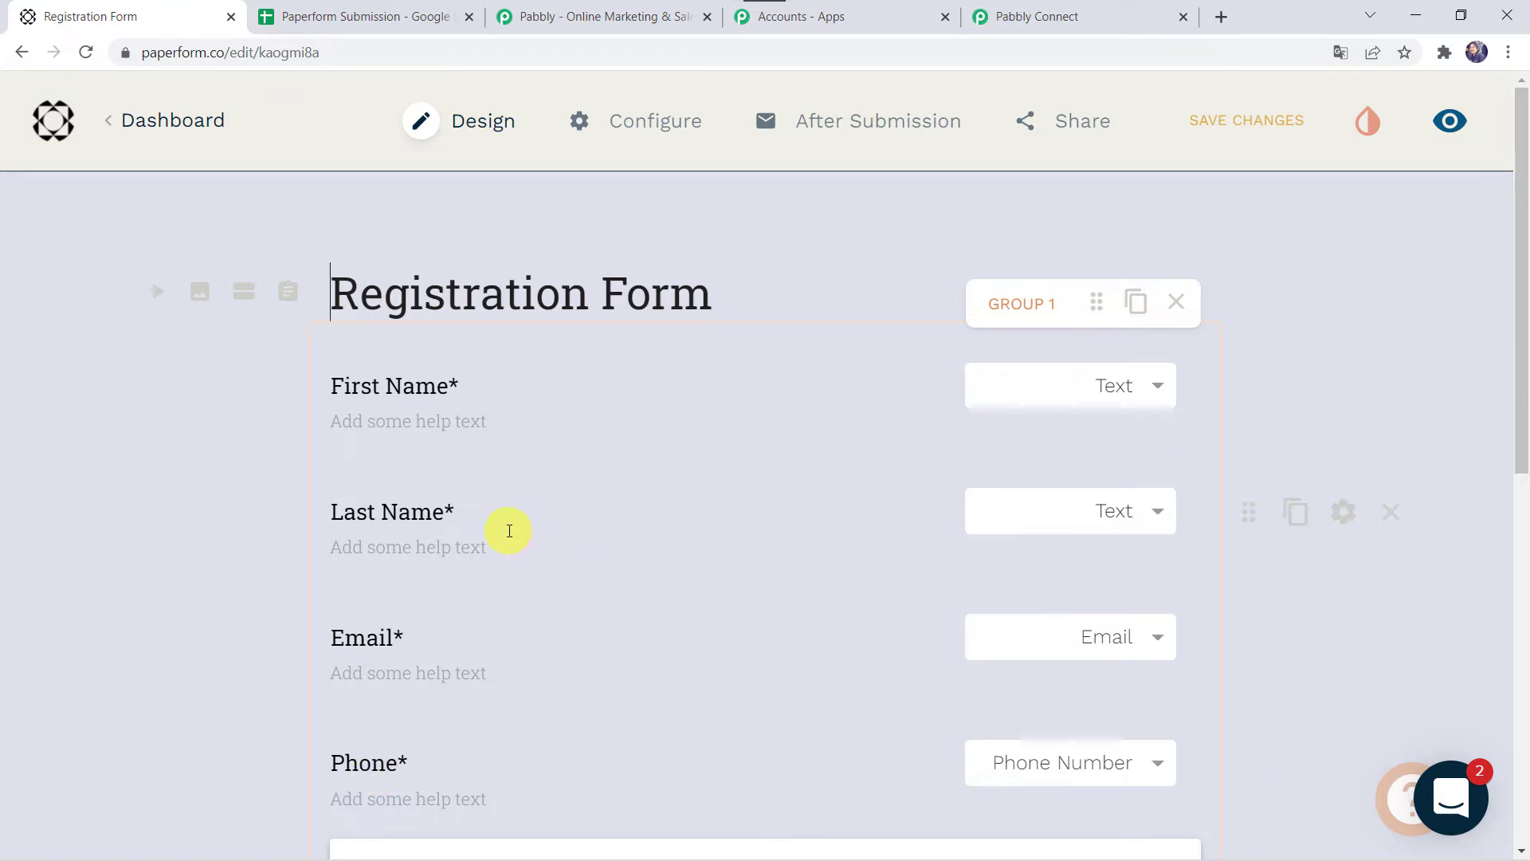
scroll(506, 528, down, 5)
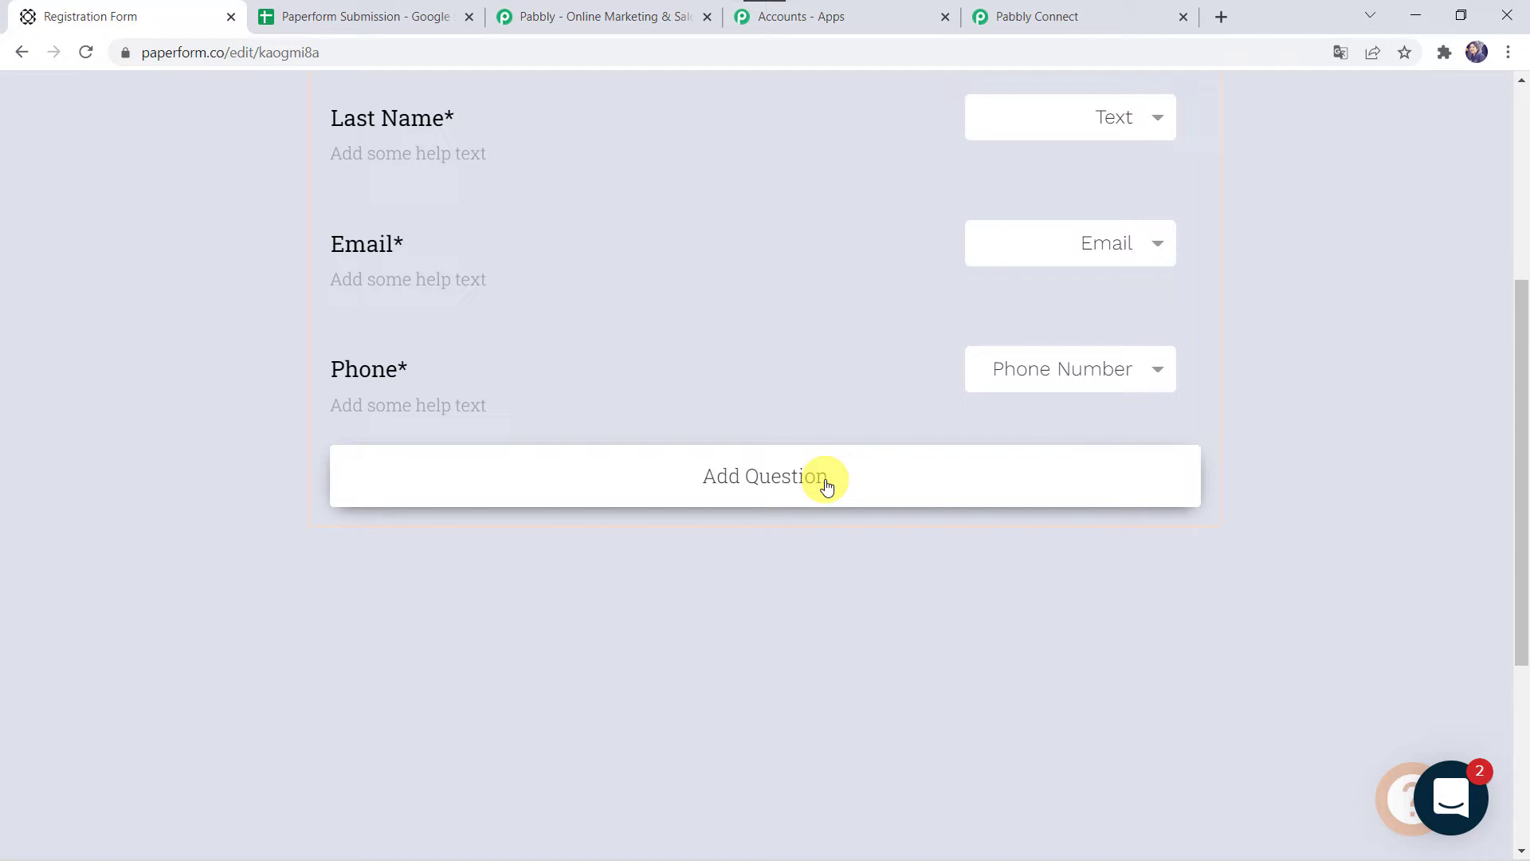
scroll(826, 482, up, 5)
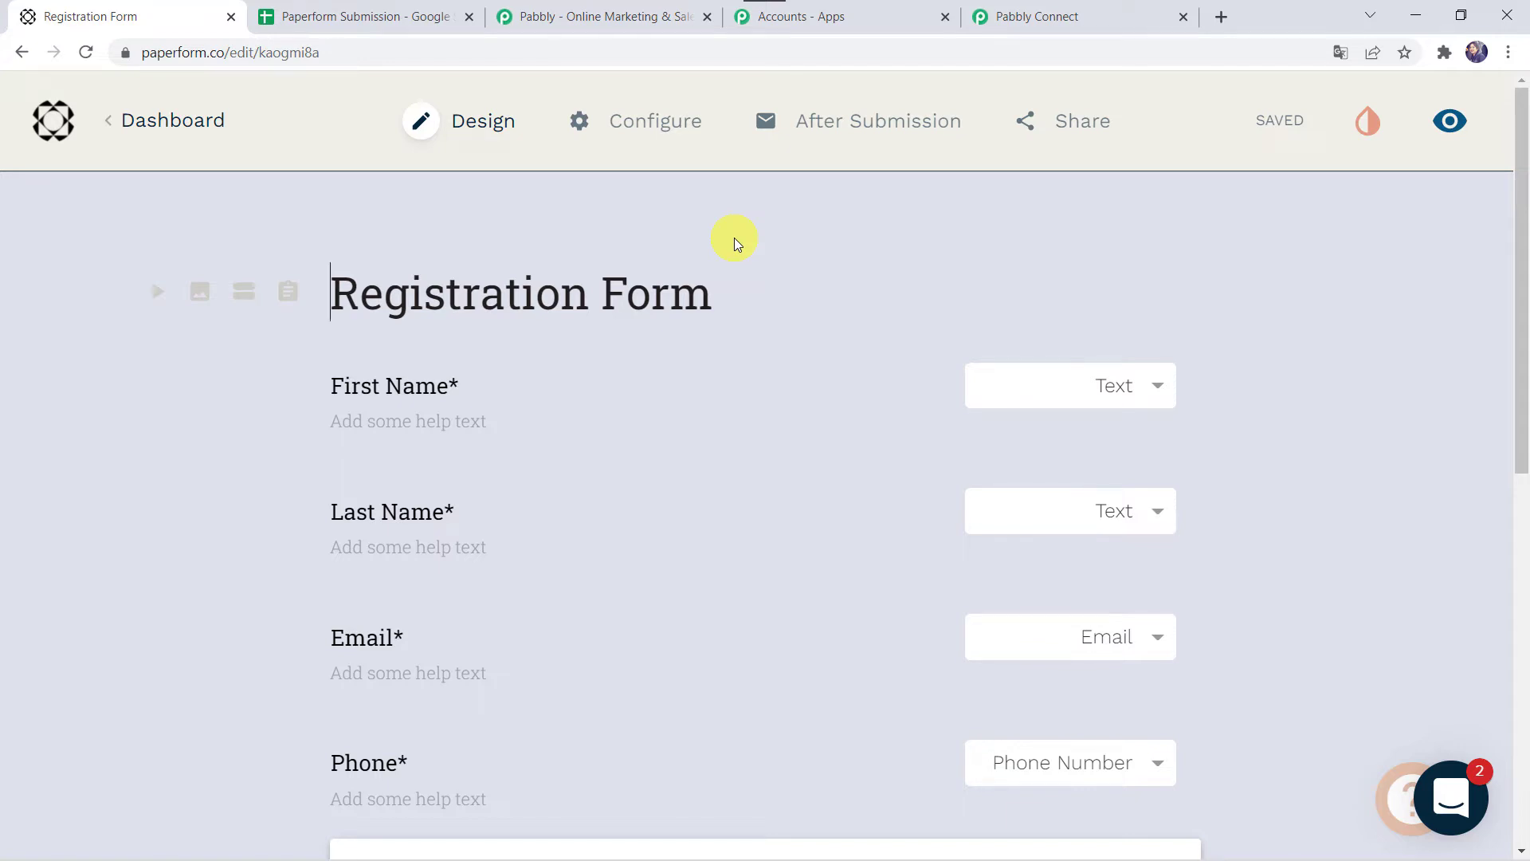
mouse_move(836, 124)
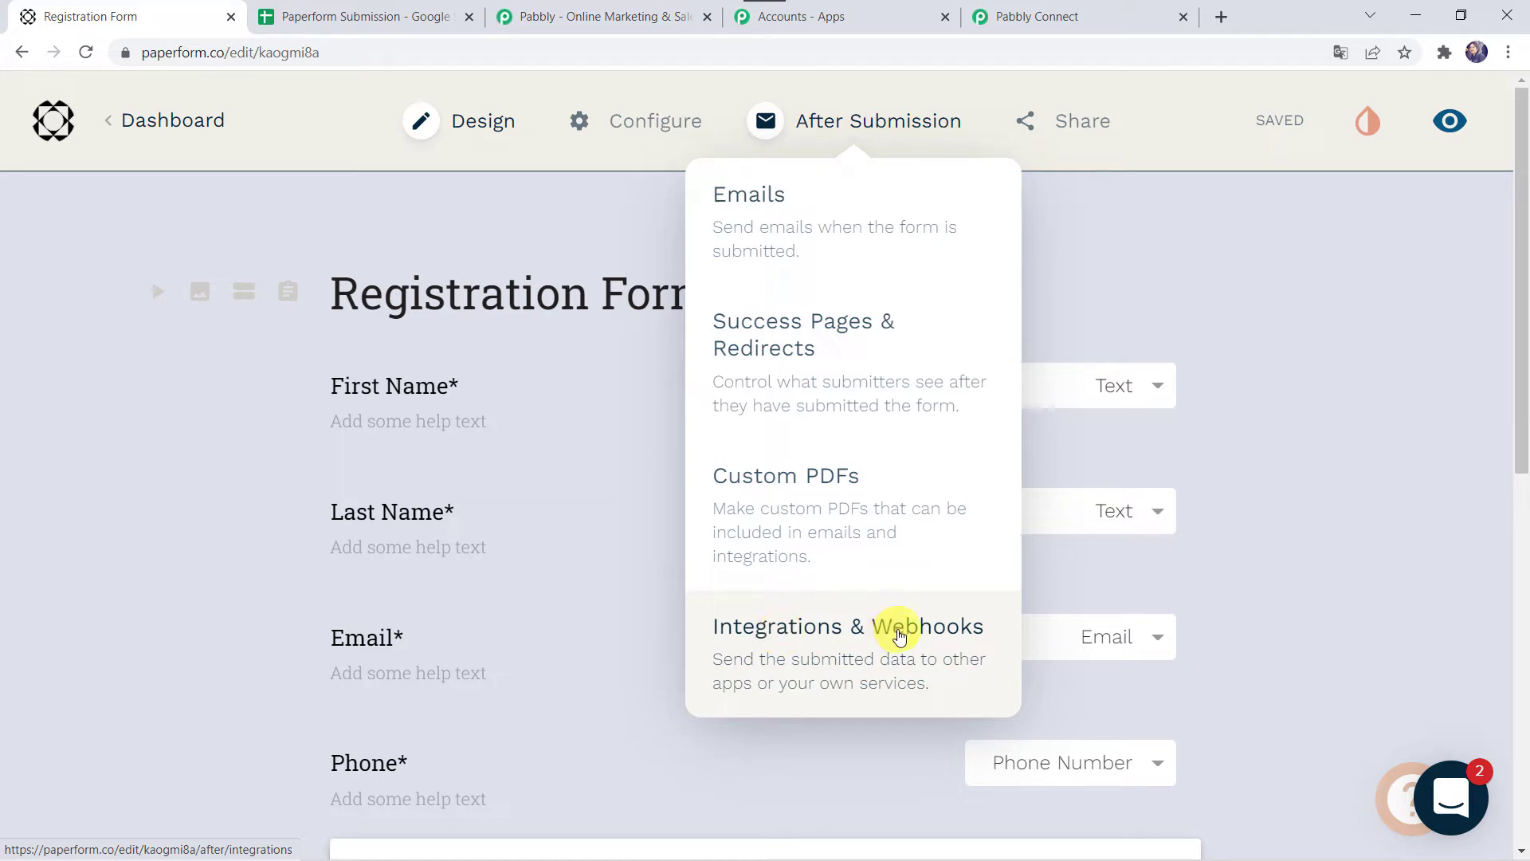
Step: Paste the Pabbly webhook URL into the form's Integrations & Webhooks and add it
click(898, 635)
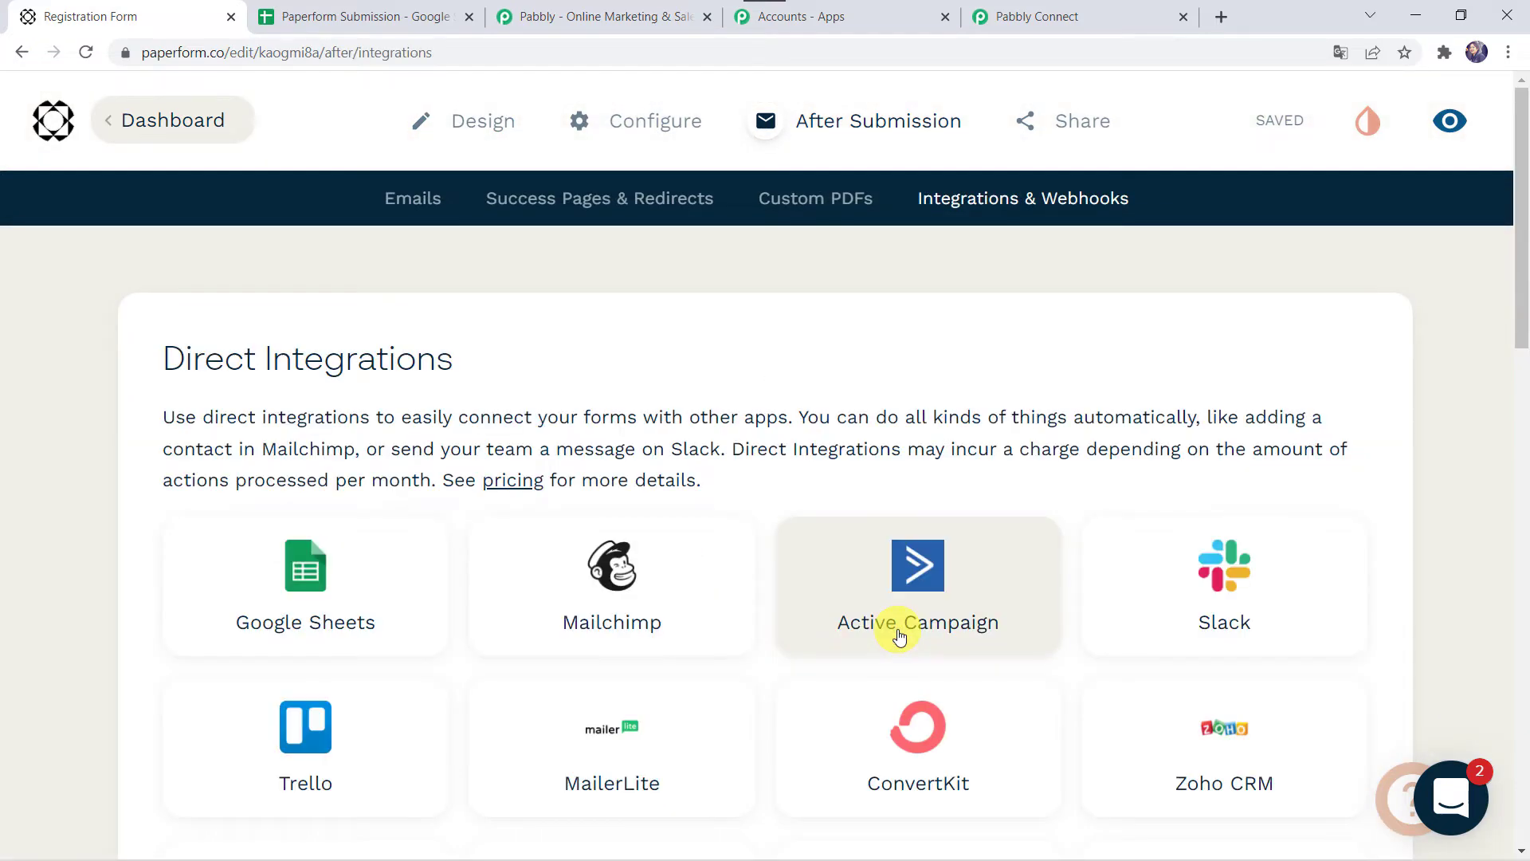
scroll(899, 635, down, 17)
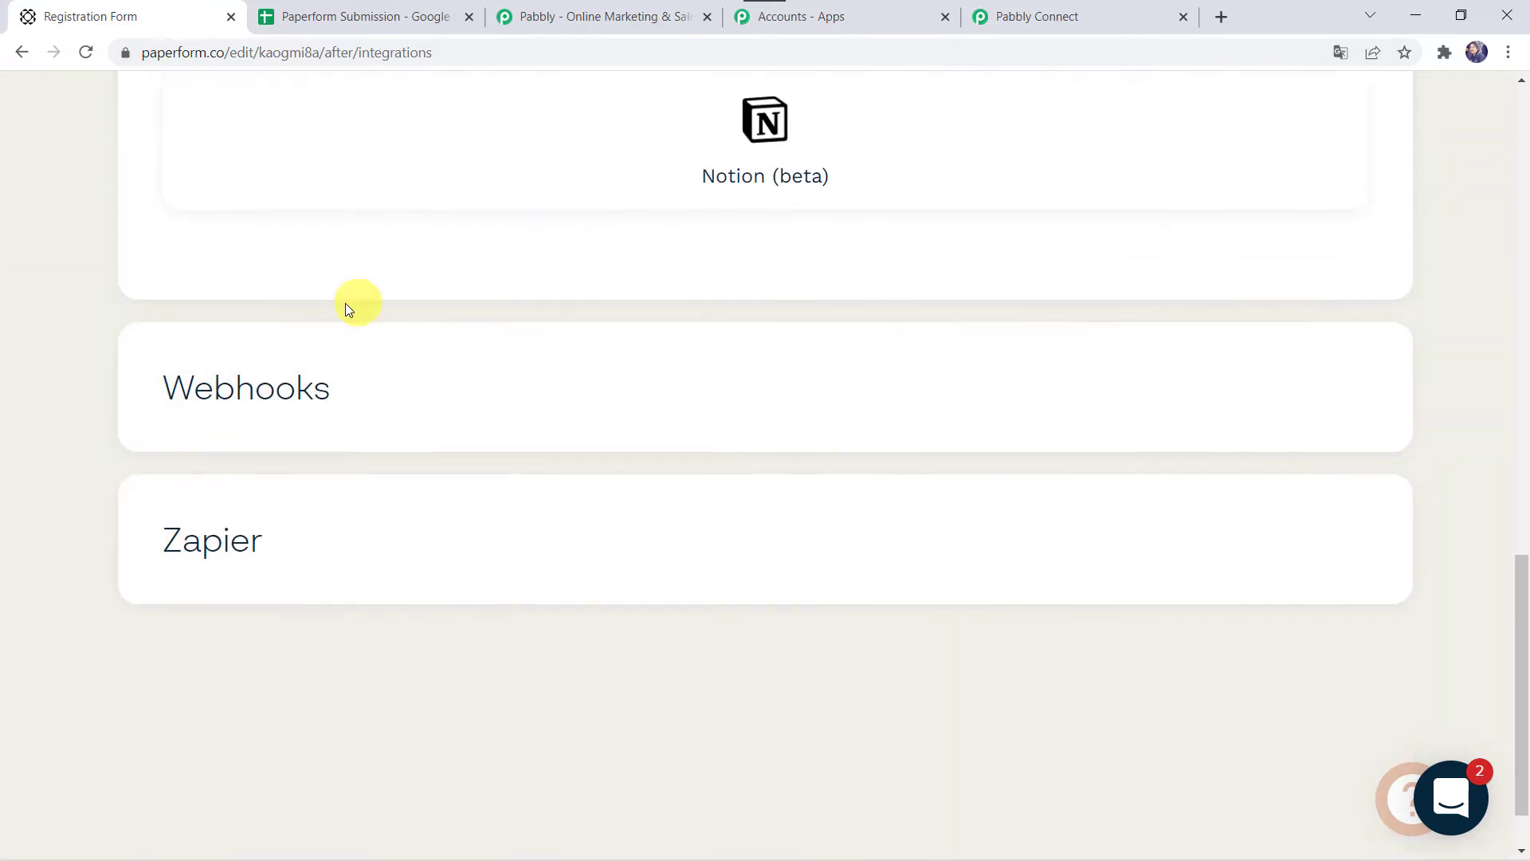
click(508, 412)
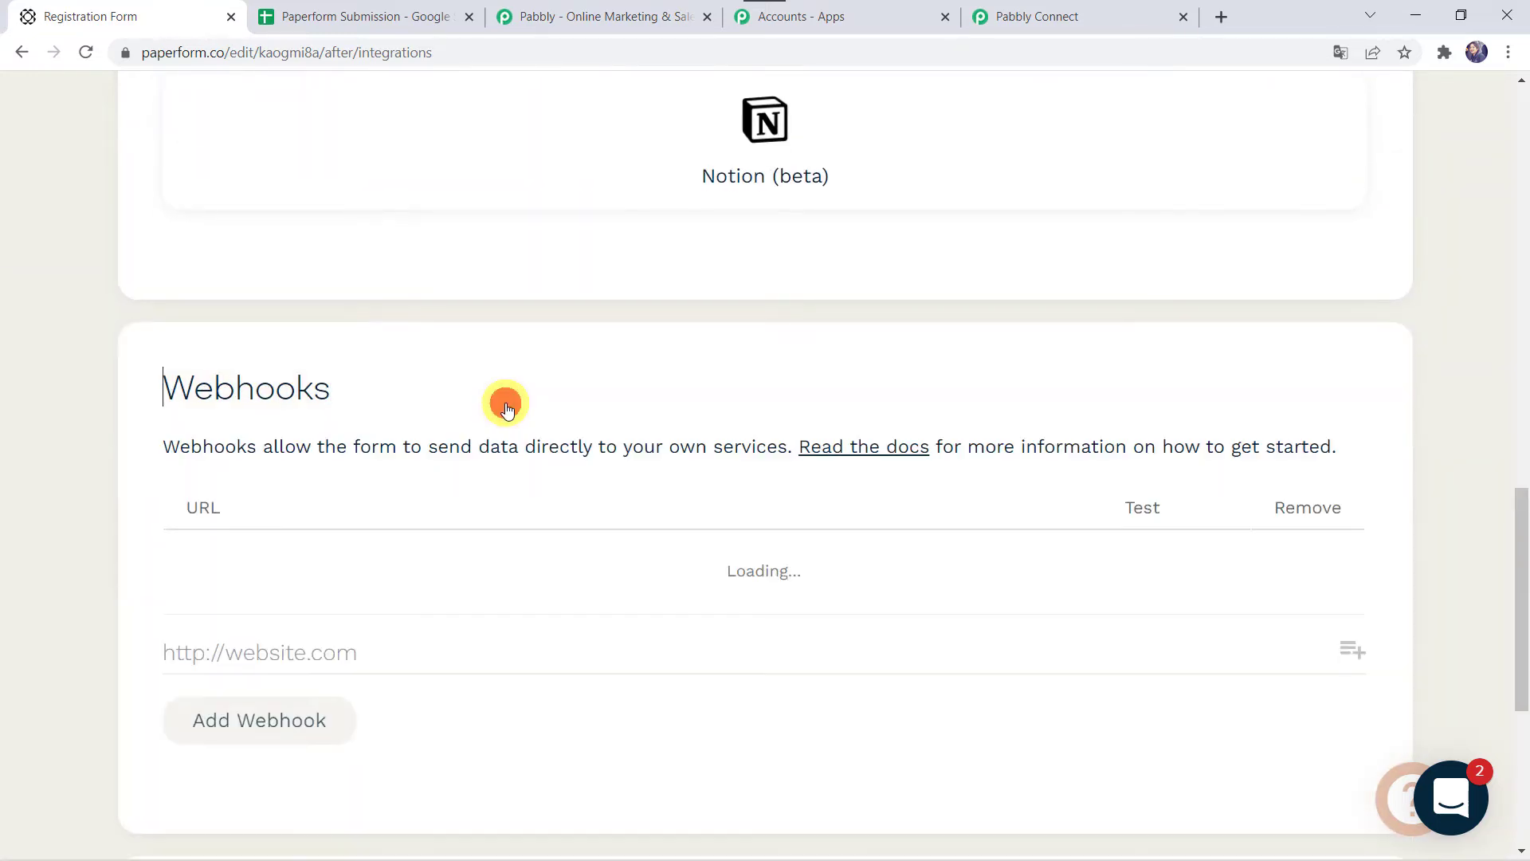
click(251, 655)
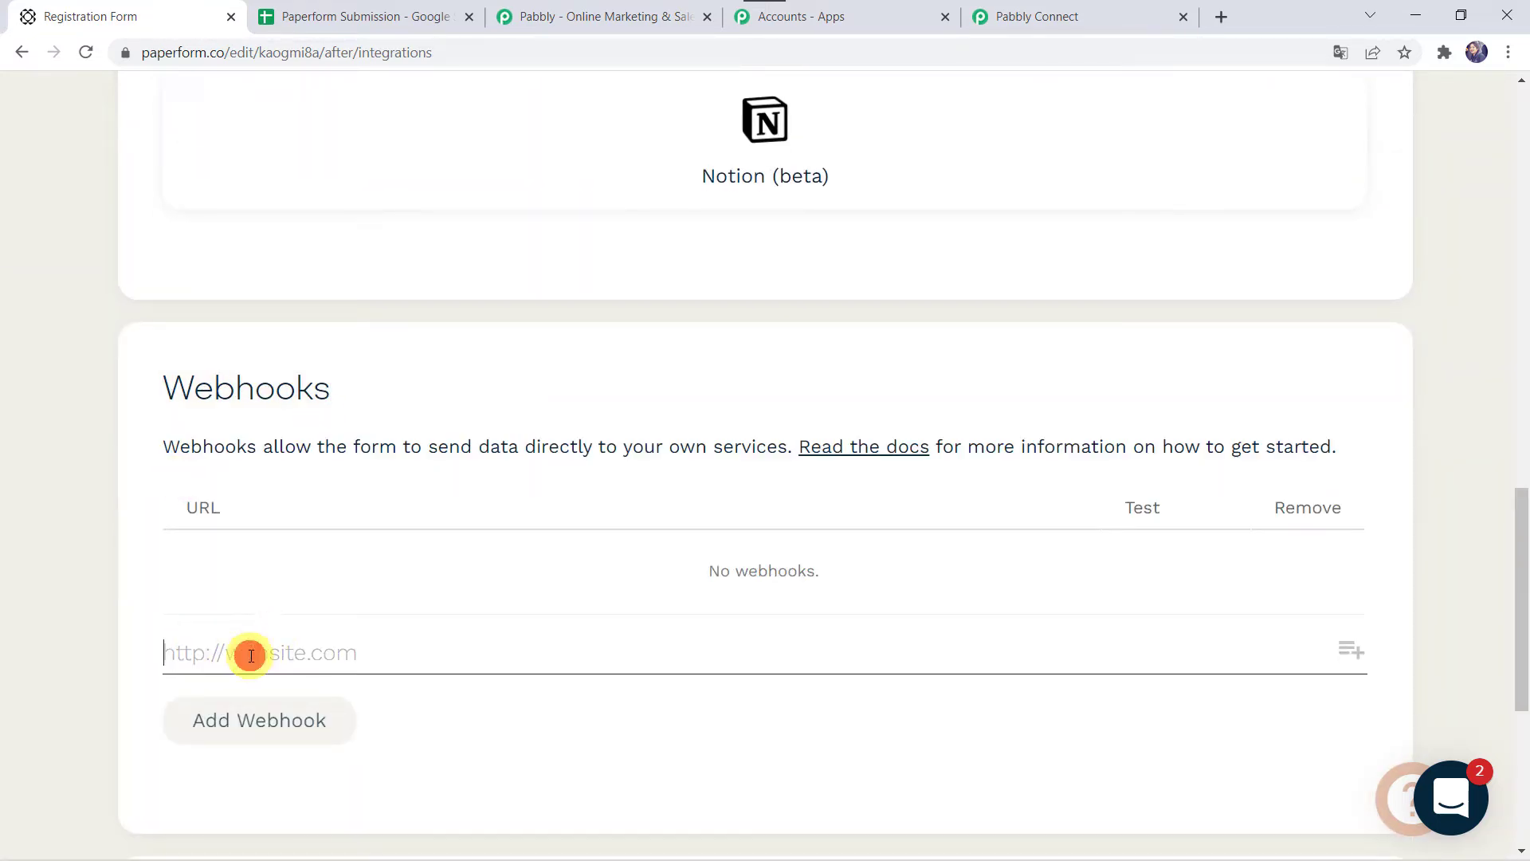
right_click(251, 655)
click(346, 502)
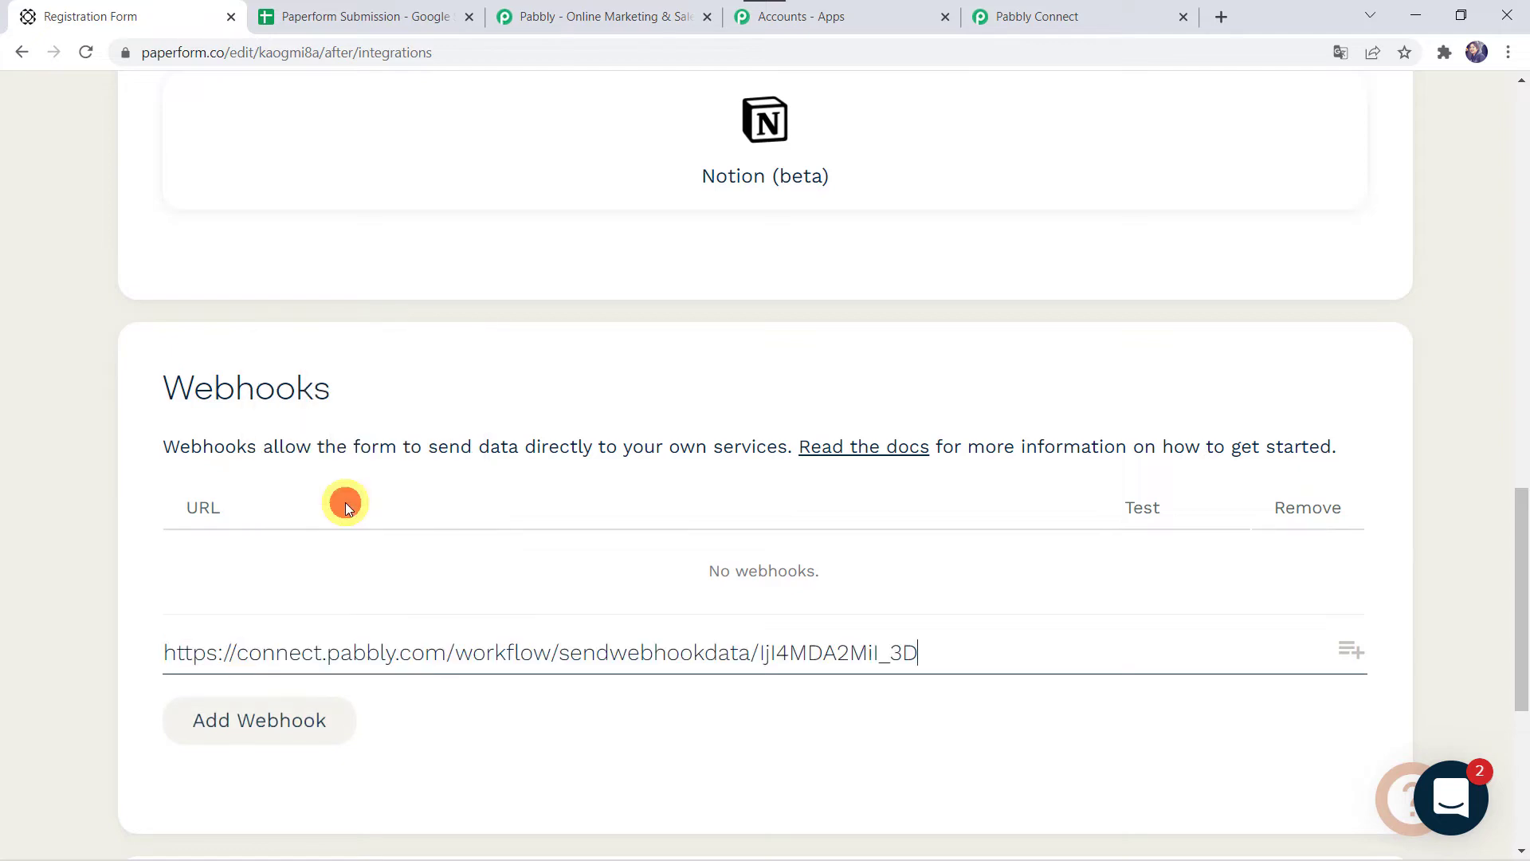
click(233, 718)
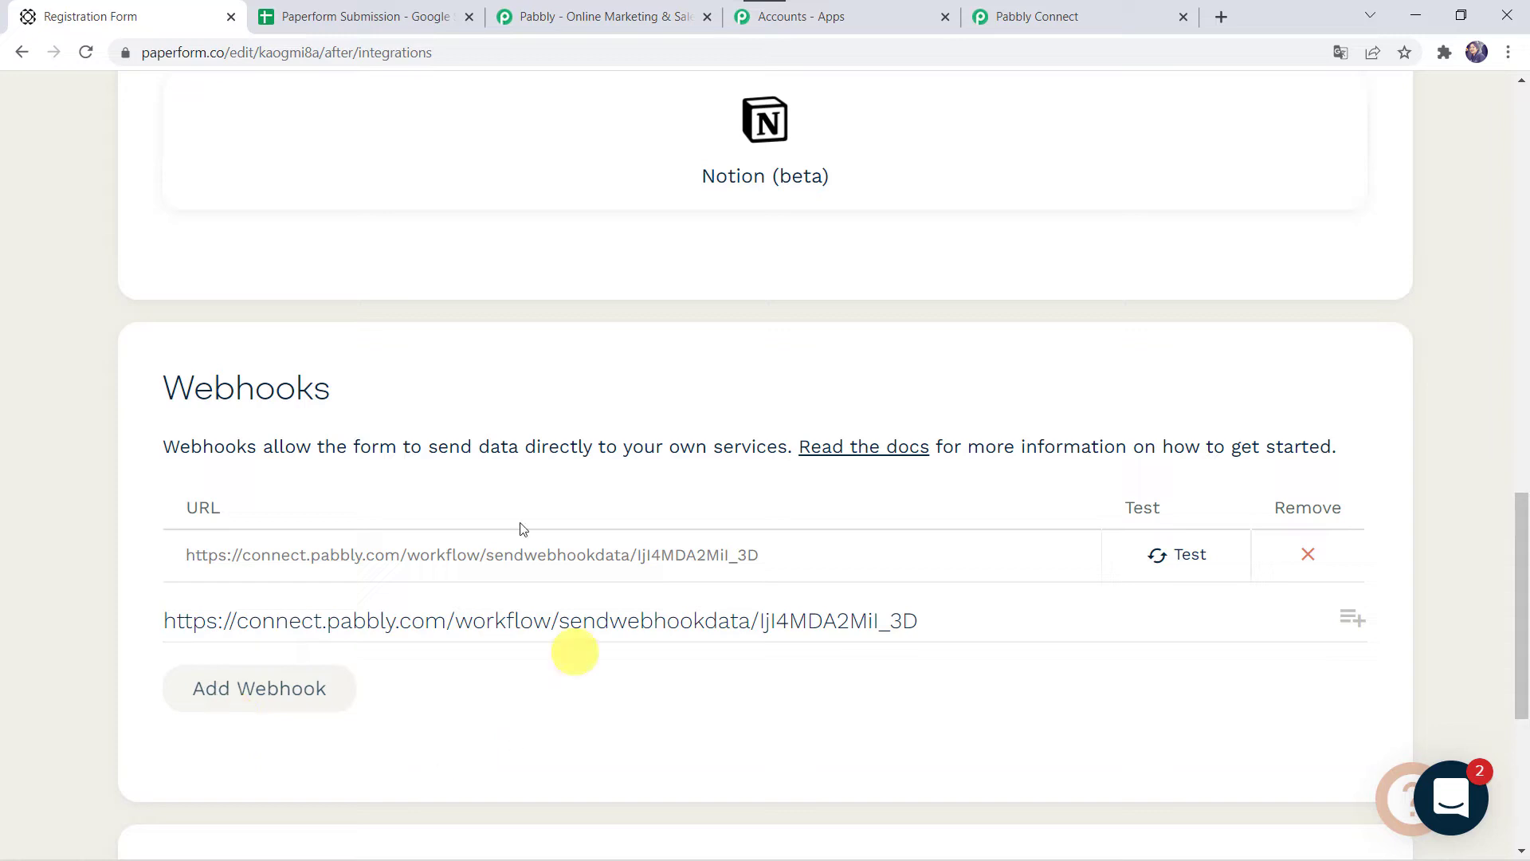
click(1046, 18)
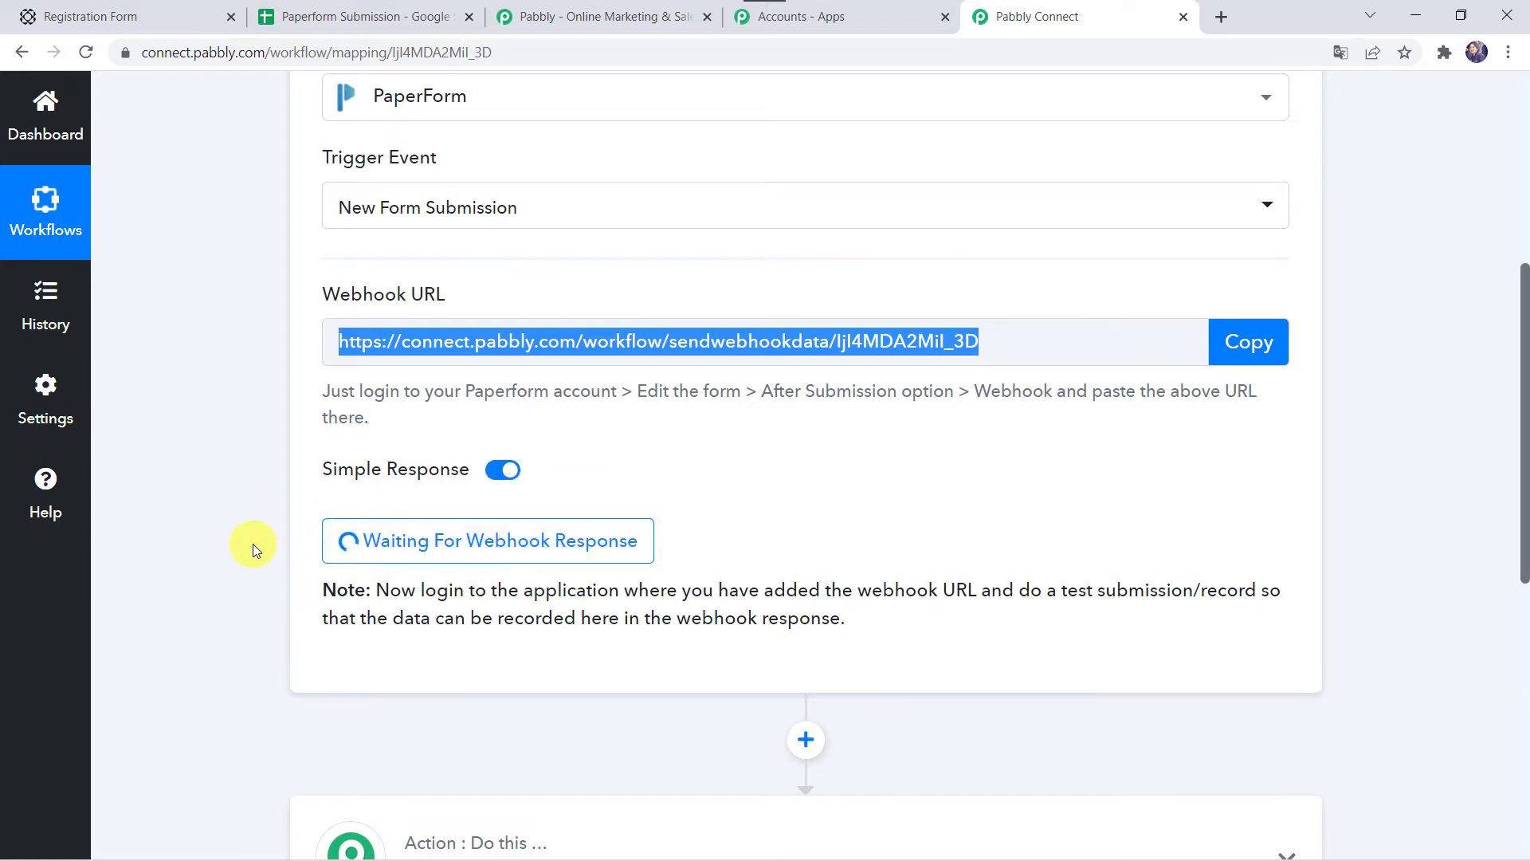
Step: Go back to the Paperform webhooks page and open the live Registration Form
click(125, 17)
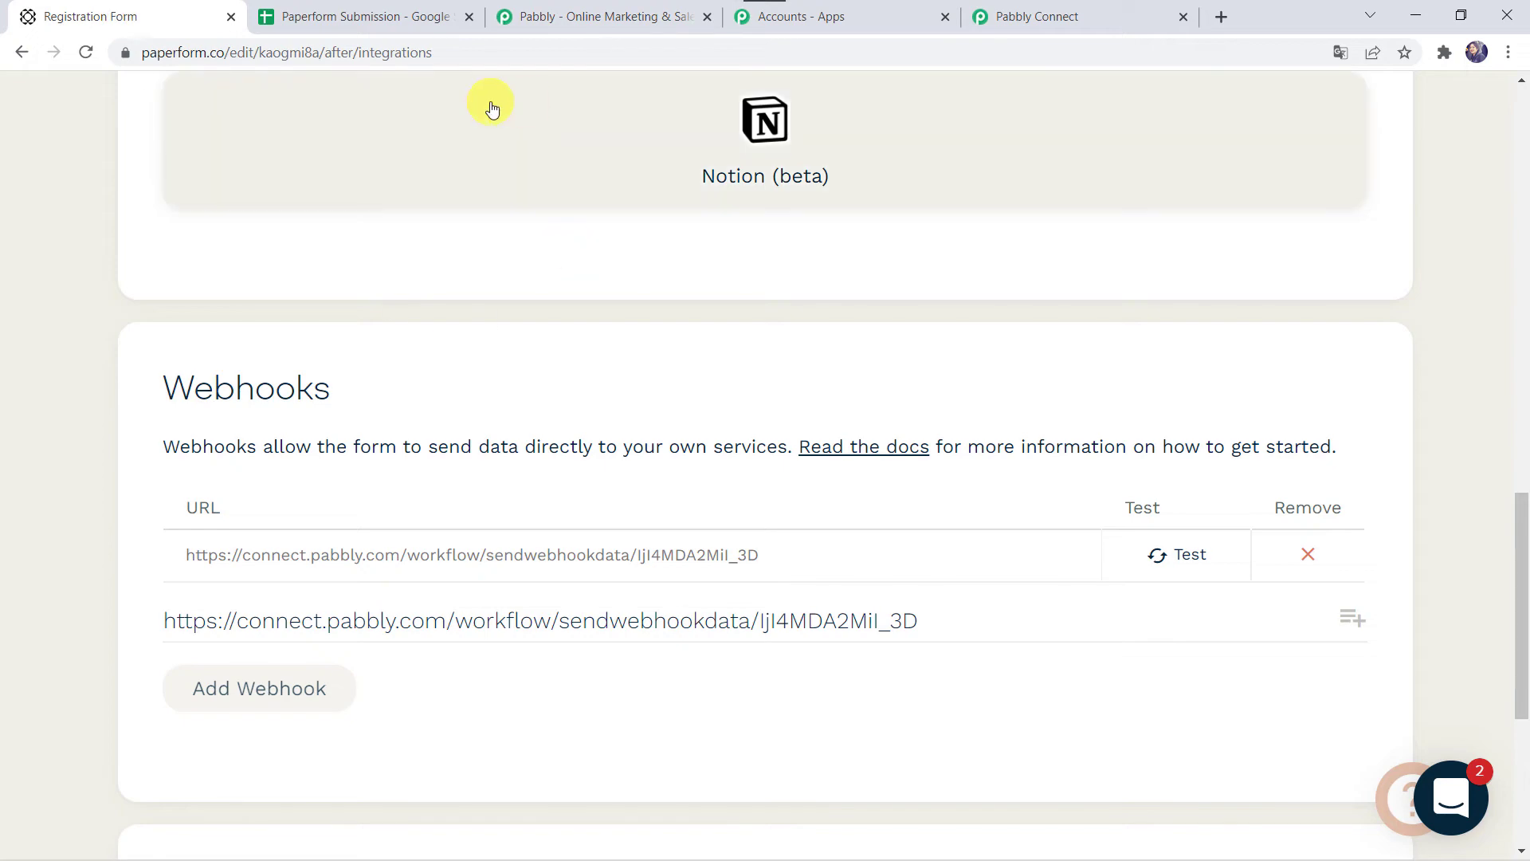
scroll(489, 106, up, 15)
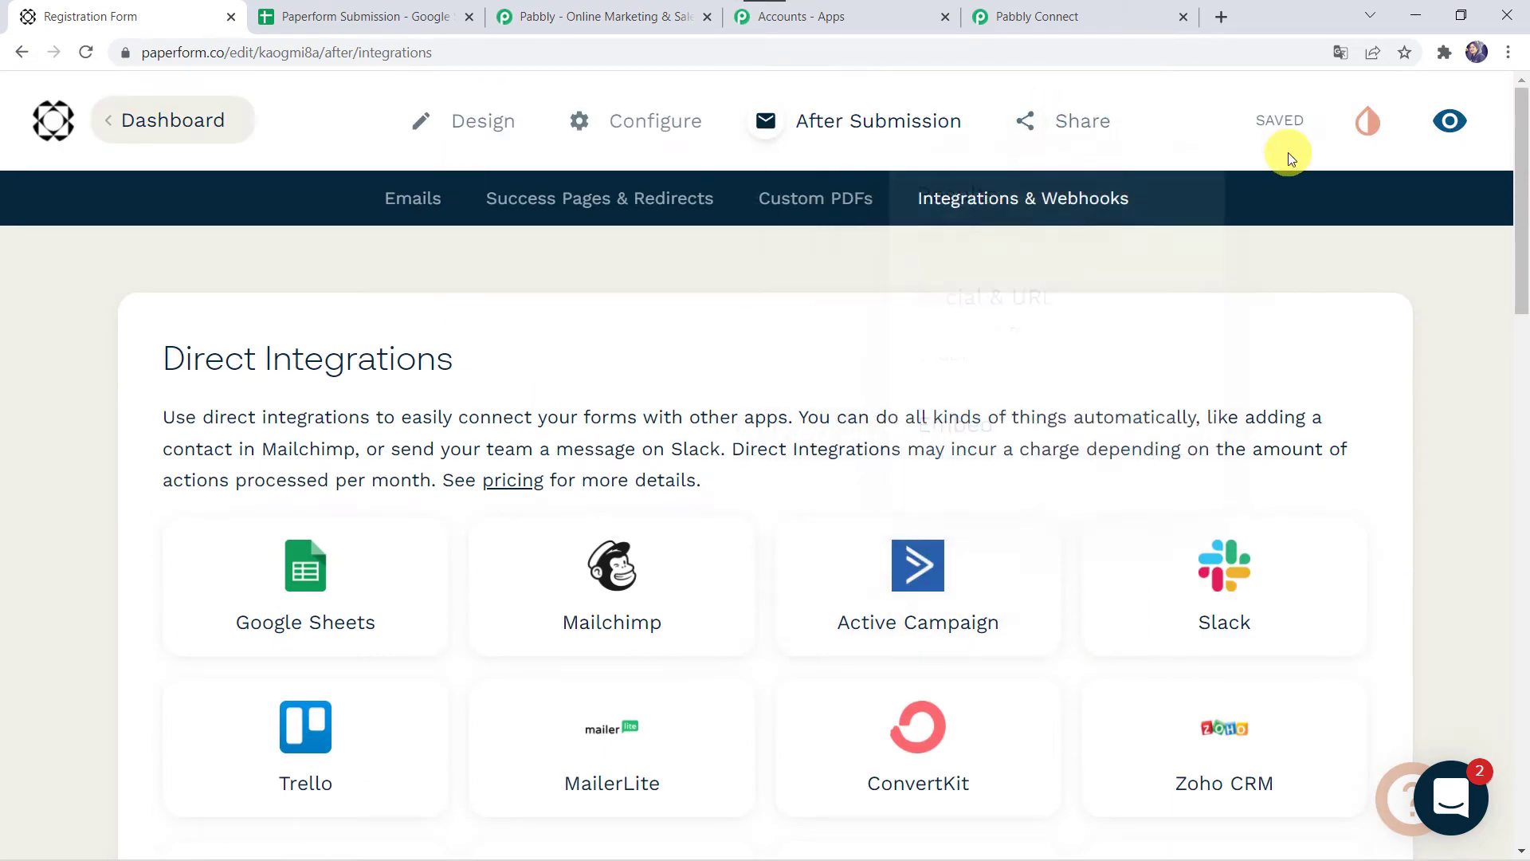
click(1457, 126)
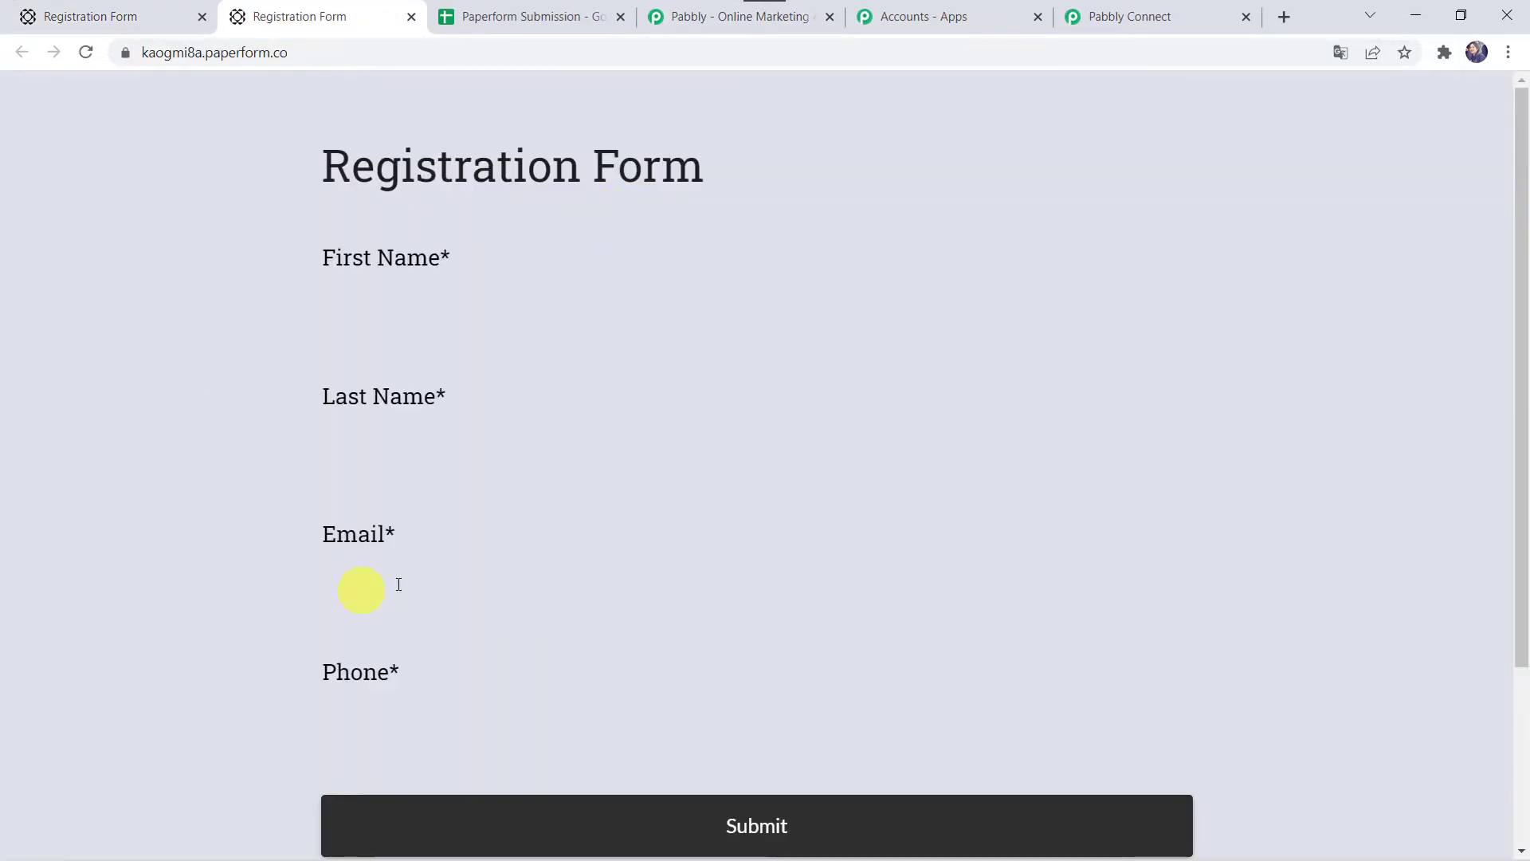
Step: Submit a test registration with first name, last name, e-mail and phone number
click(391, 299)
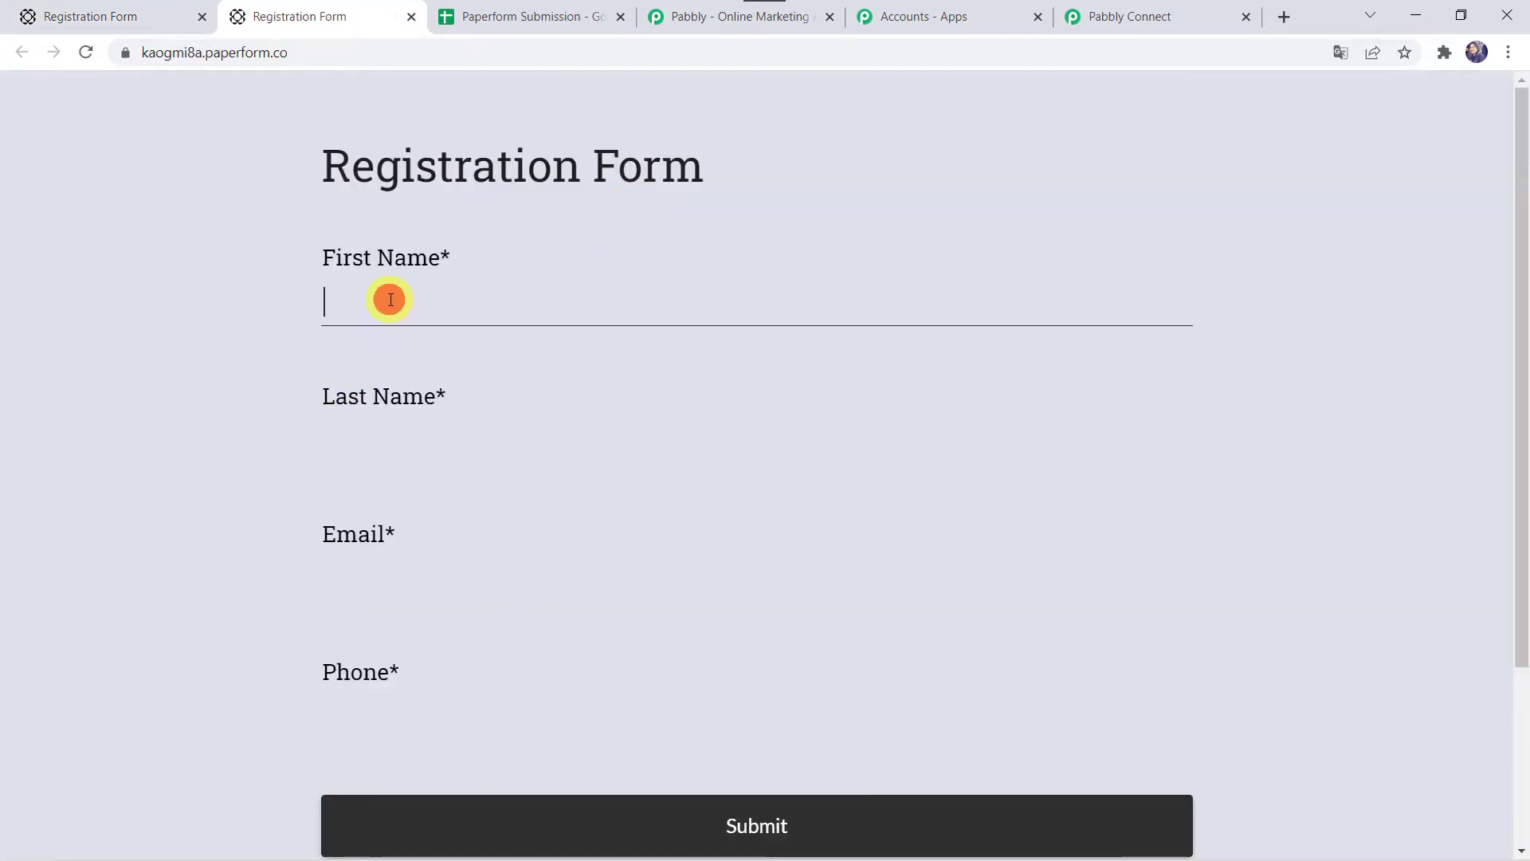
text(Adam)
key(Tab)
text(Smith)
key(Tab)
key(Tab)
text(888840695)
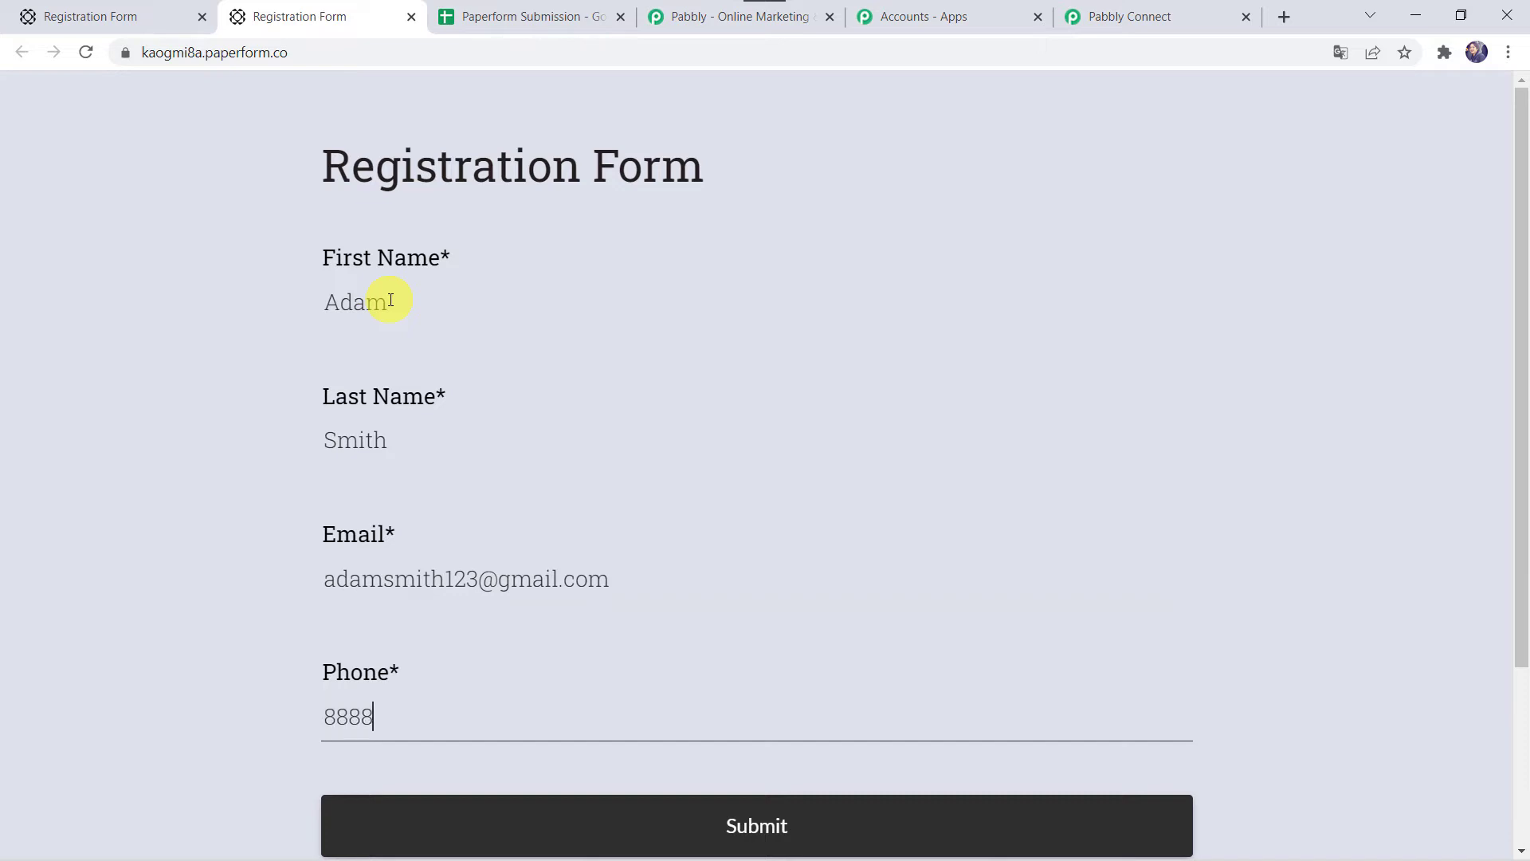
click(650, 821)
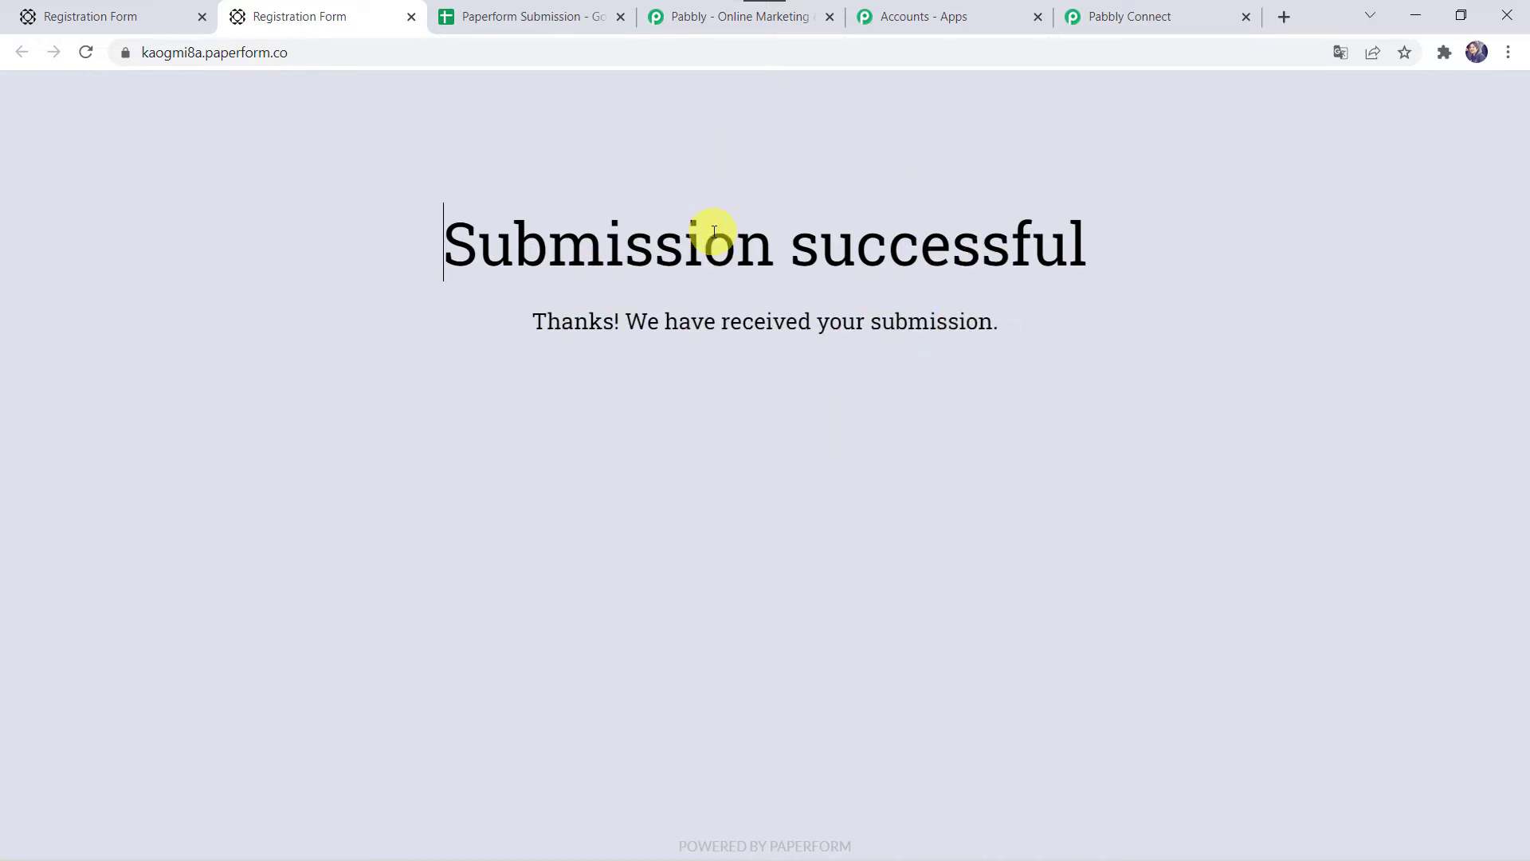
click(1155, 9)
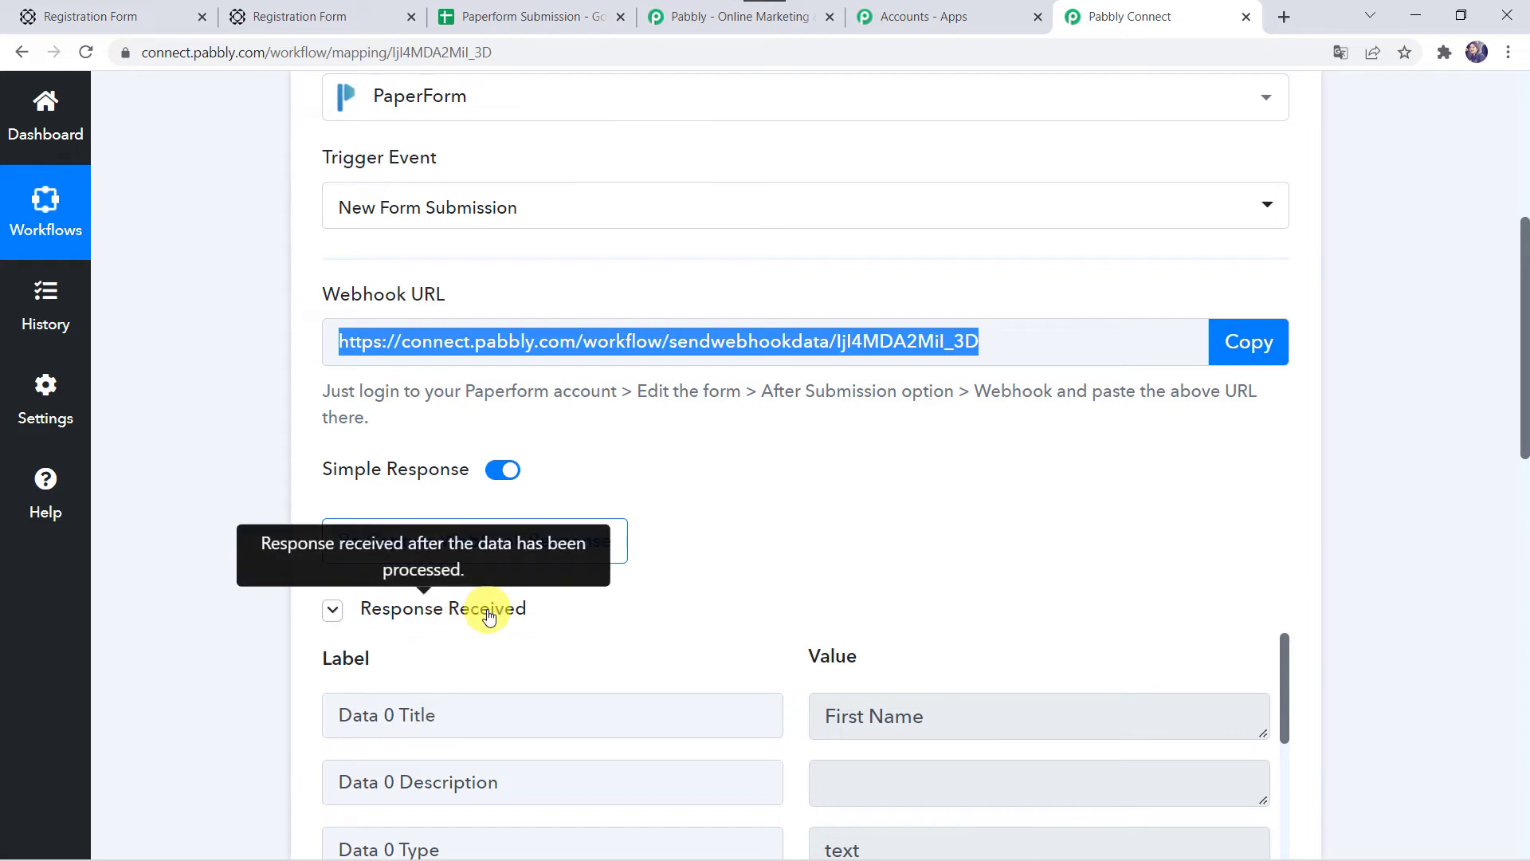
Step: Check the captured Data 0–3 values, then expand step 2's app choices
scroll(275, 677, down, 4)
scroll(274, 677, down, 2)
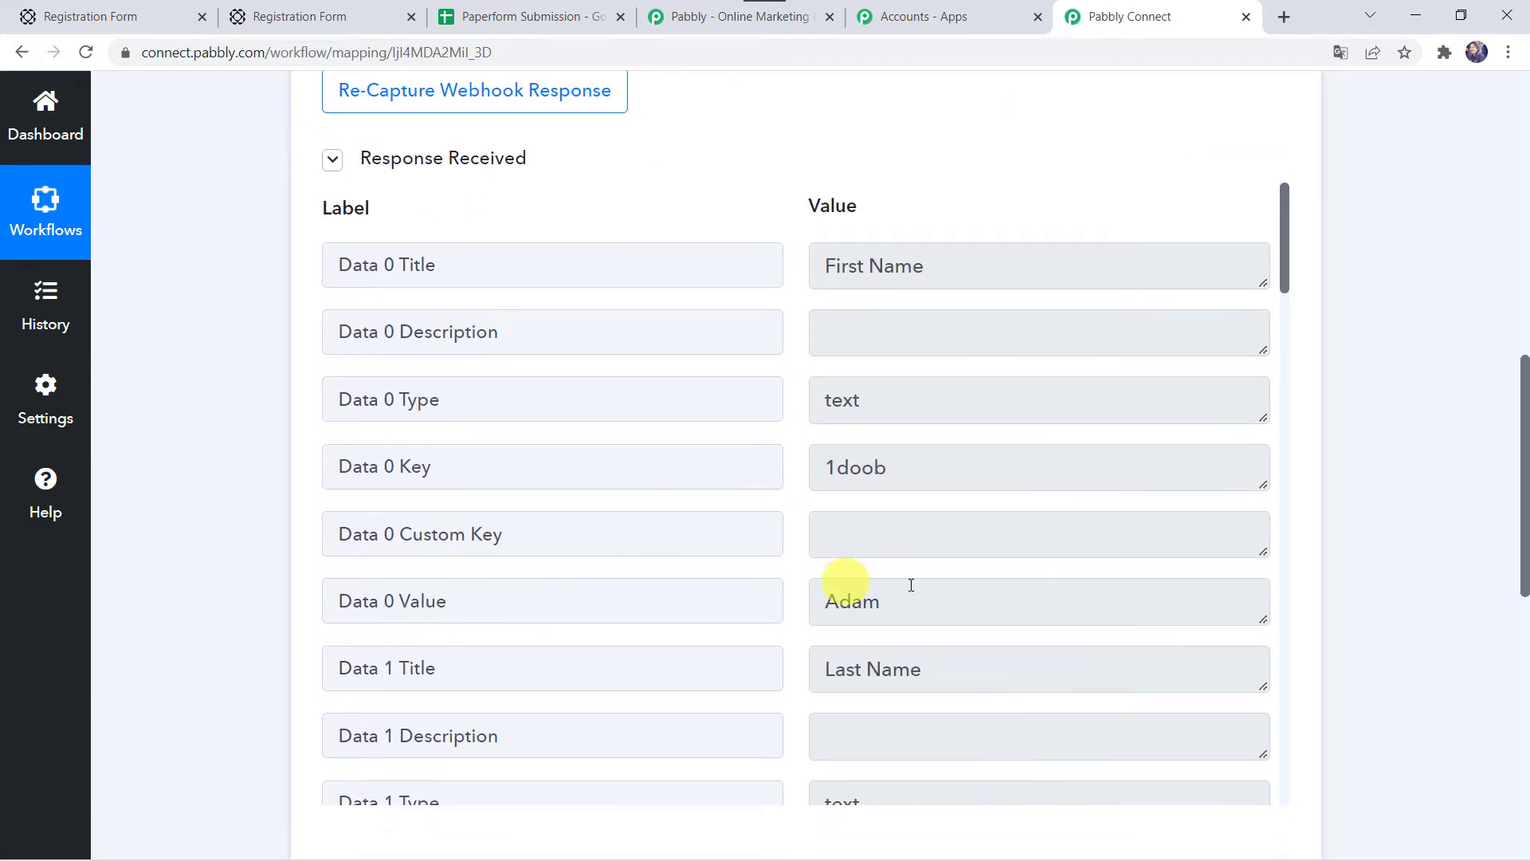
scroll(934, 555, down, 4)
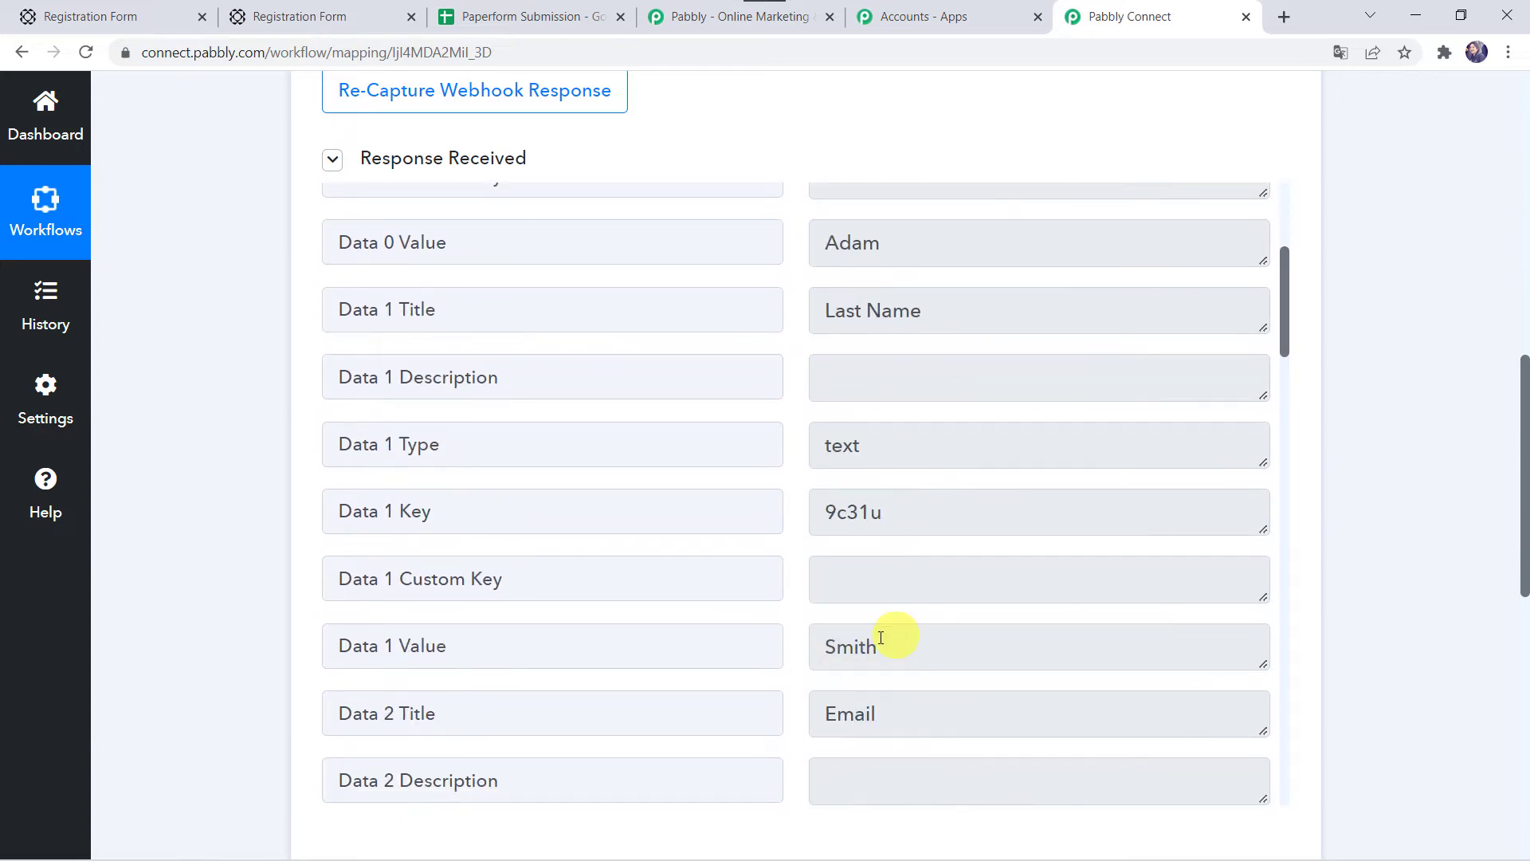
scroll(863, 640, down, 5)
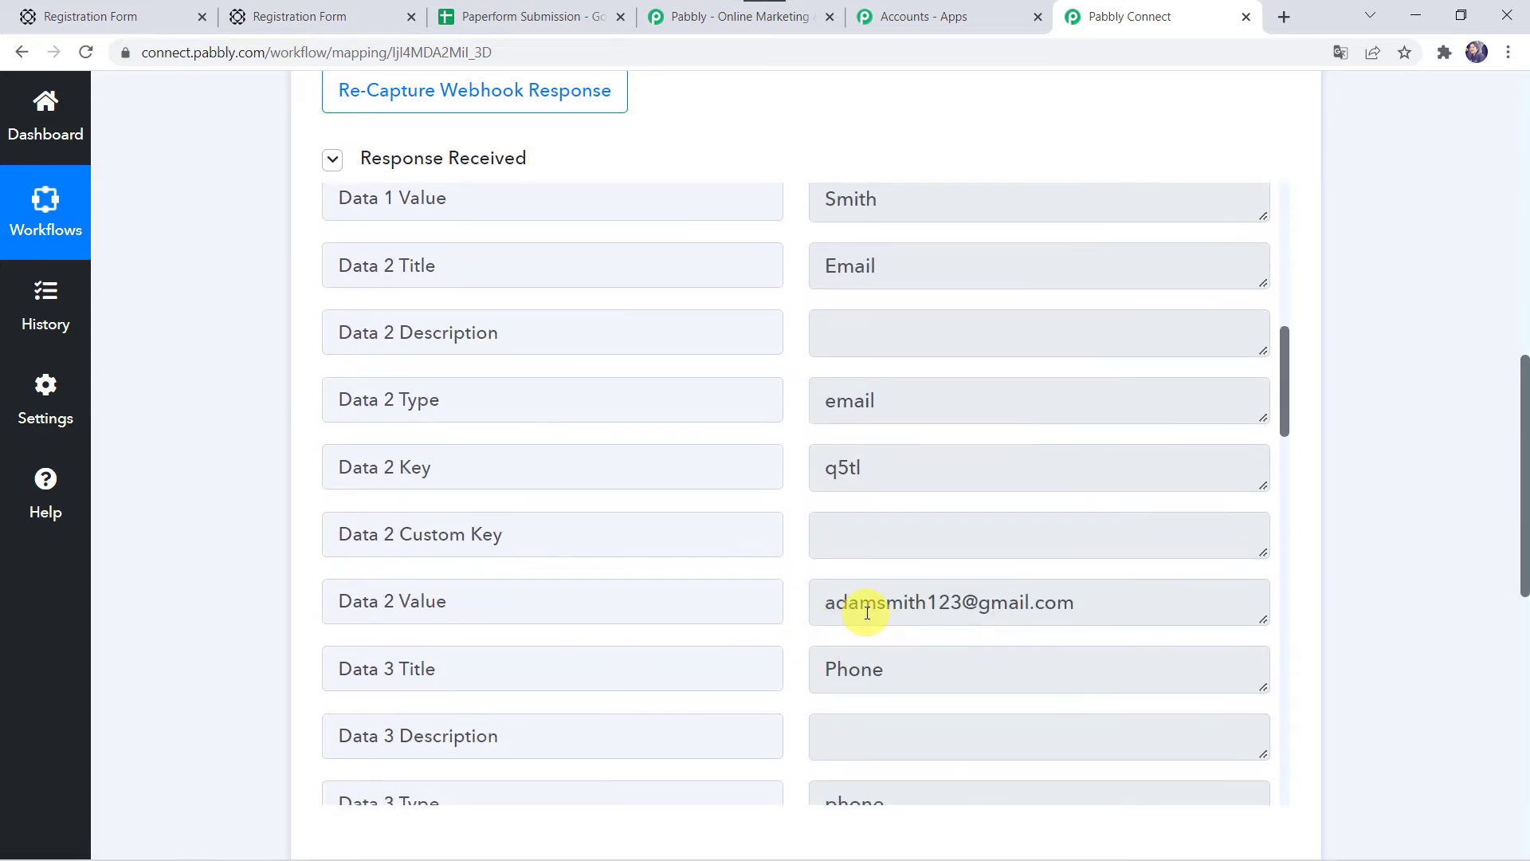
scroll(867, 612, down, 4)
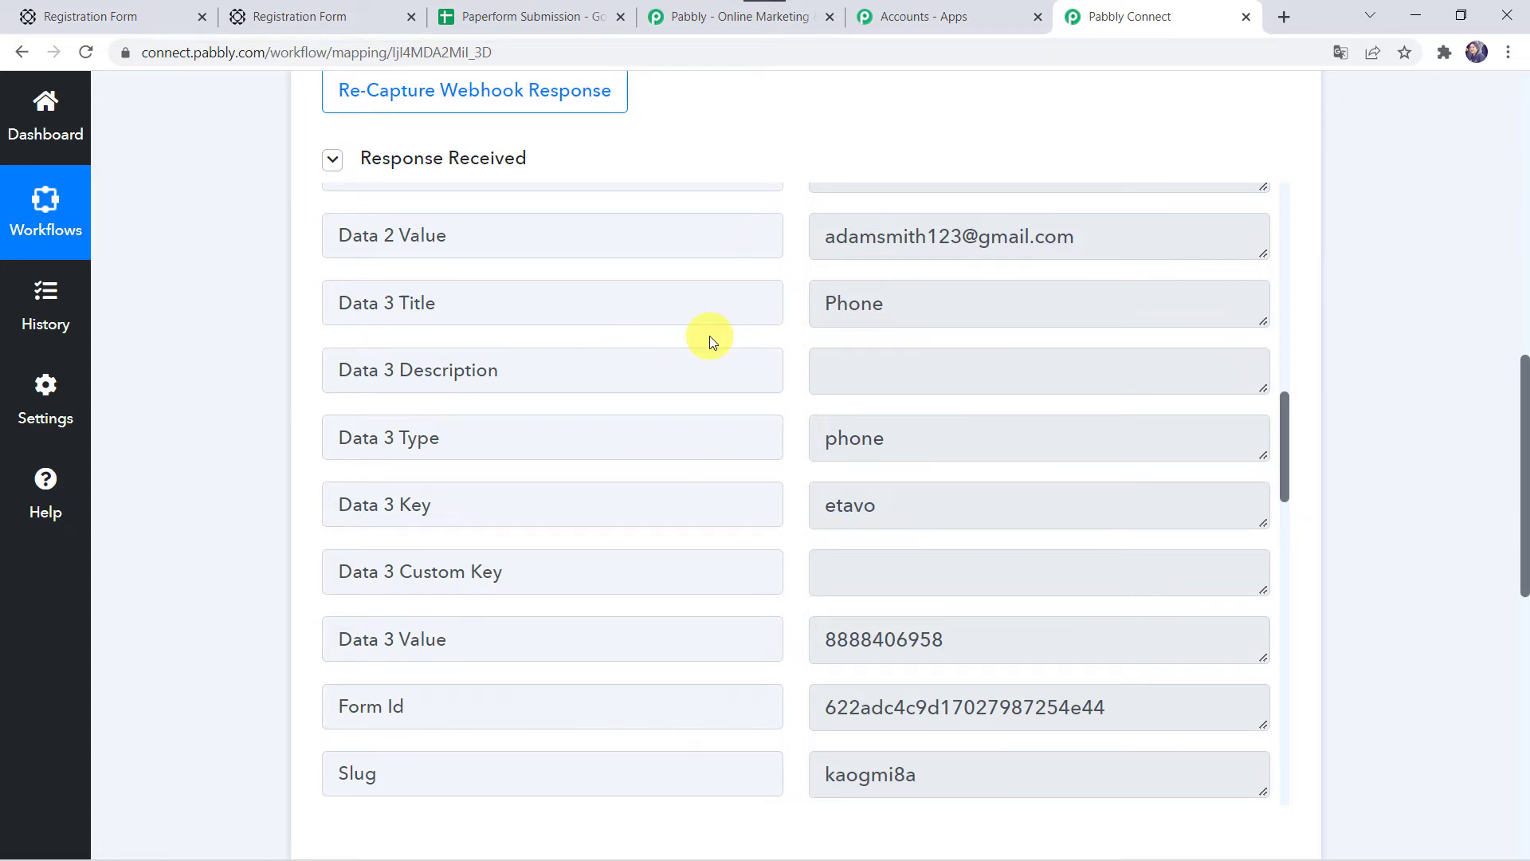
scroll(185, 595, down, 10)
click(699, 258)
Step: Make step 2 a Google Sheets Add New Row action and begin connecting an account
click(396, 390)
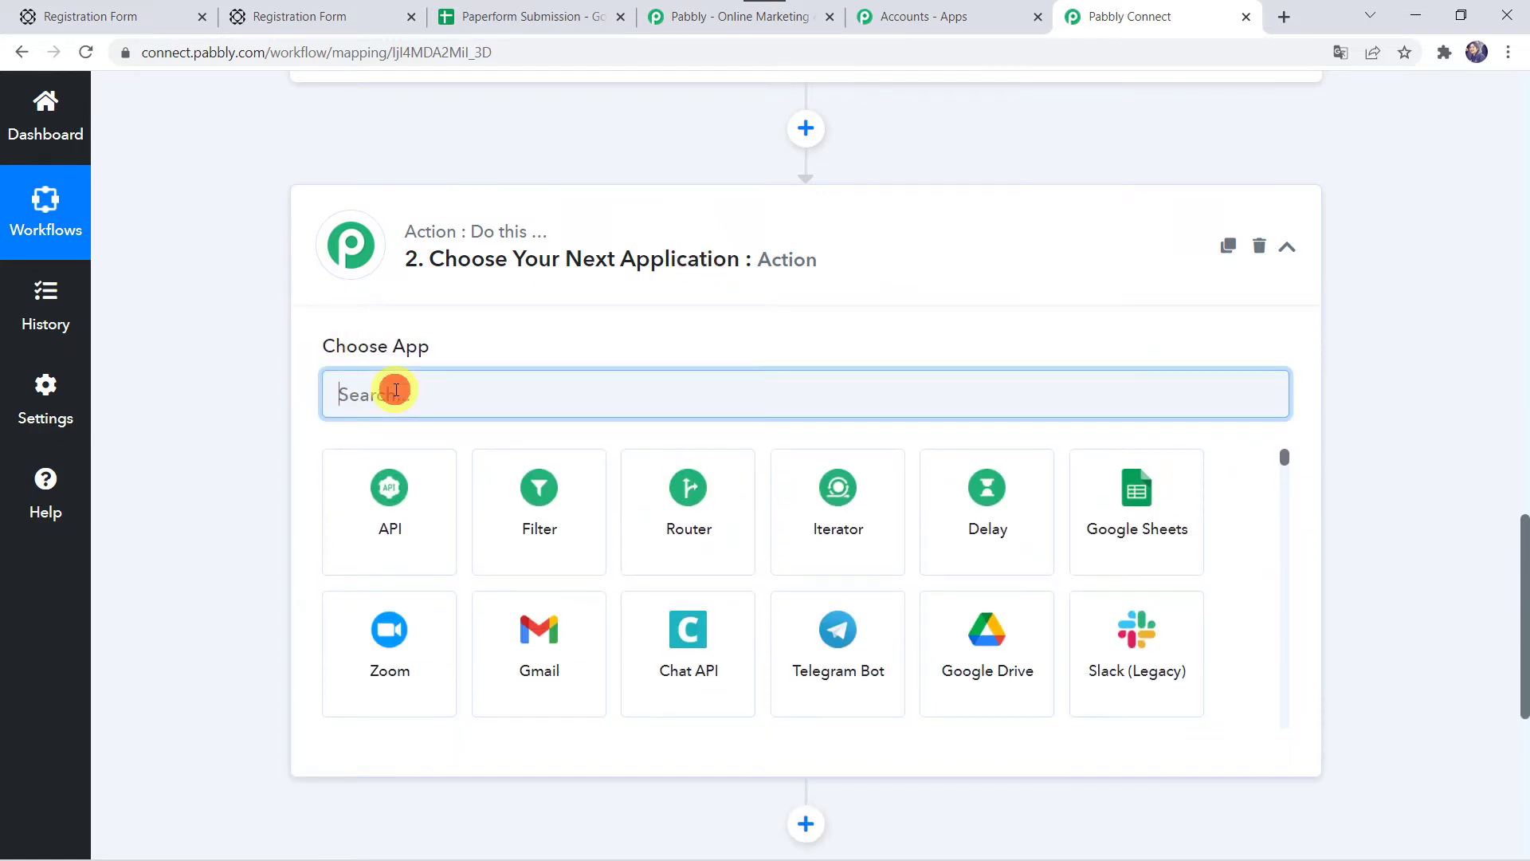
text(Goo)
click(394, 519)
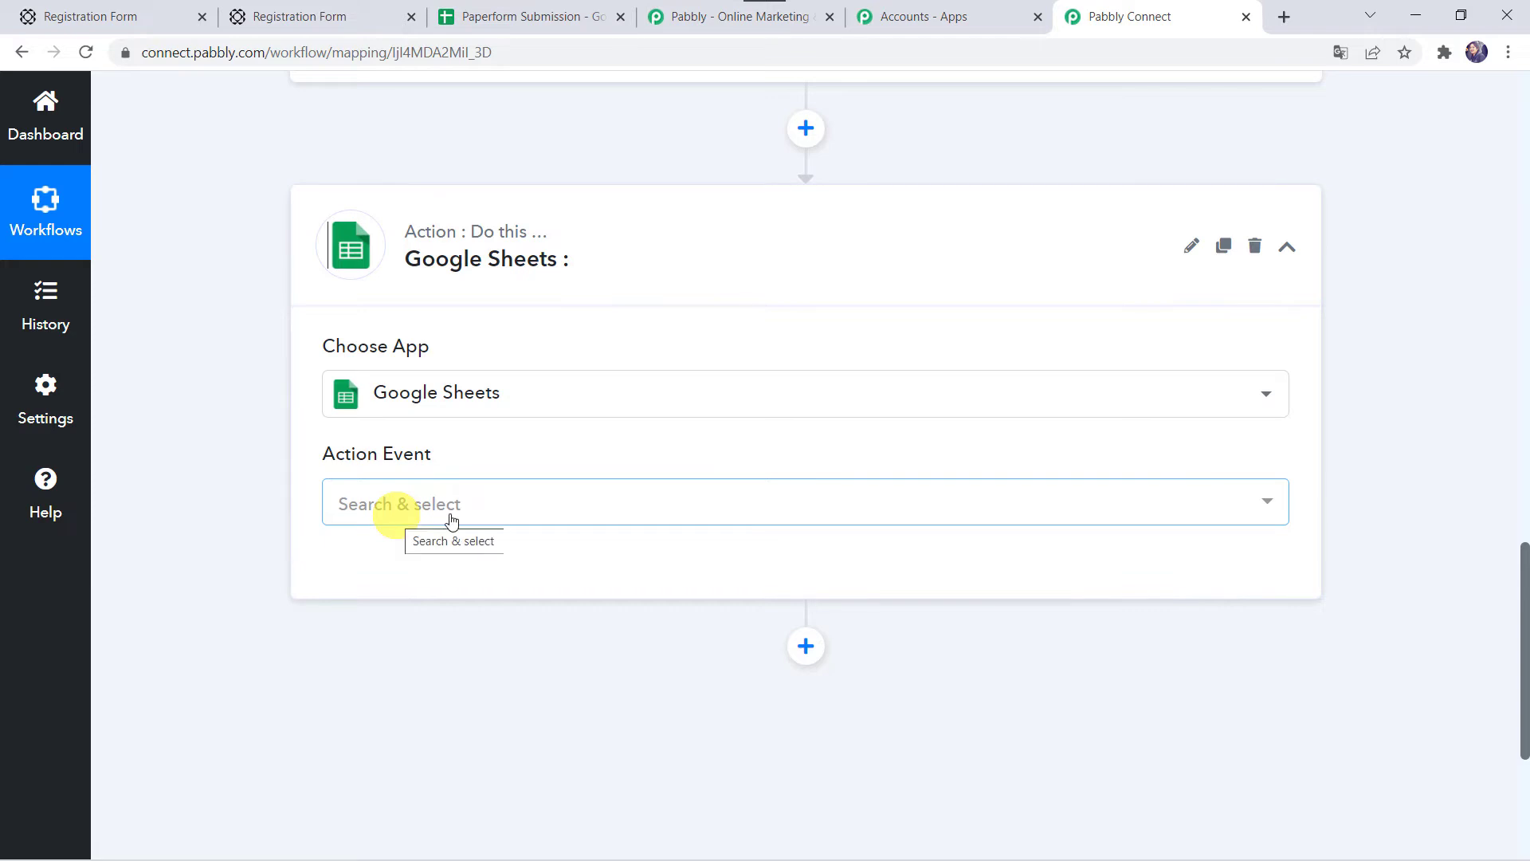
click(397, 507)
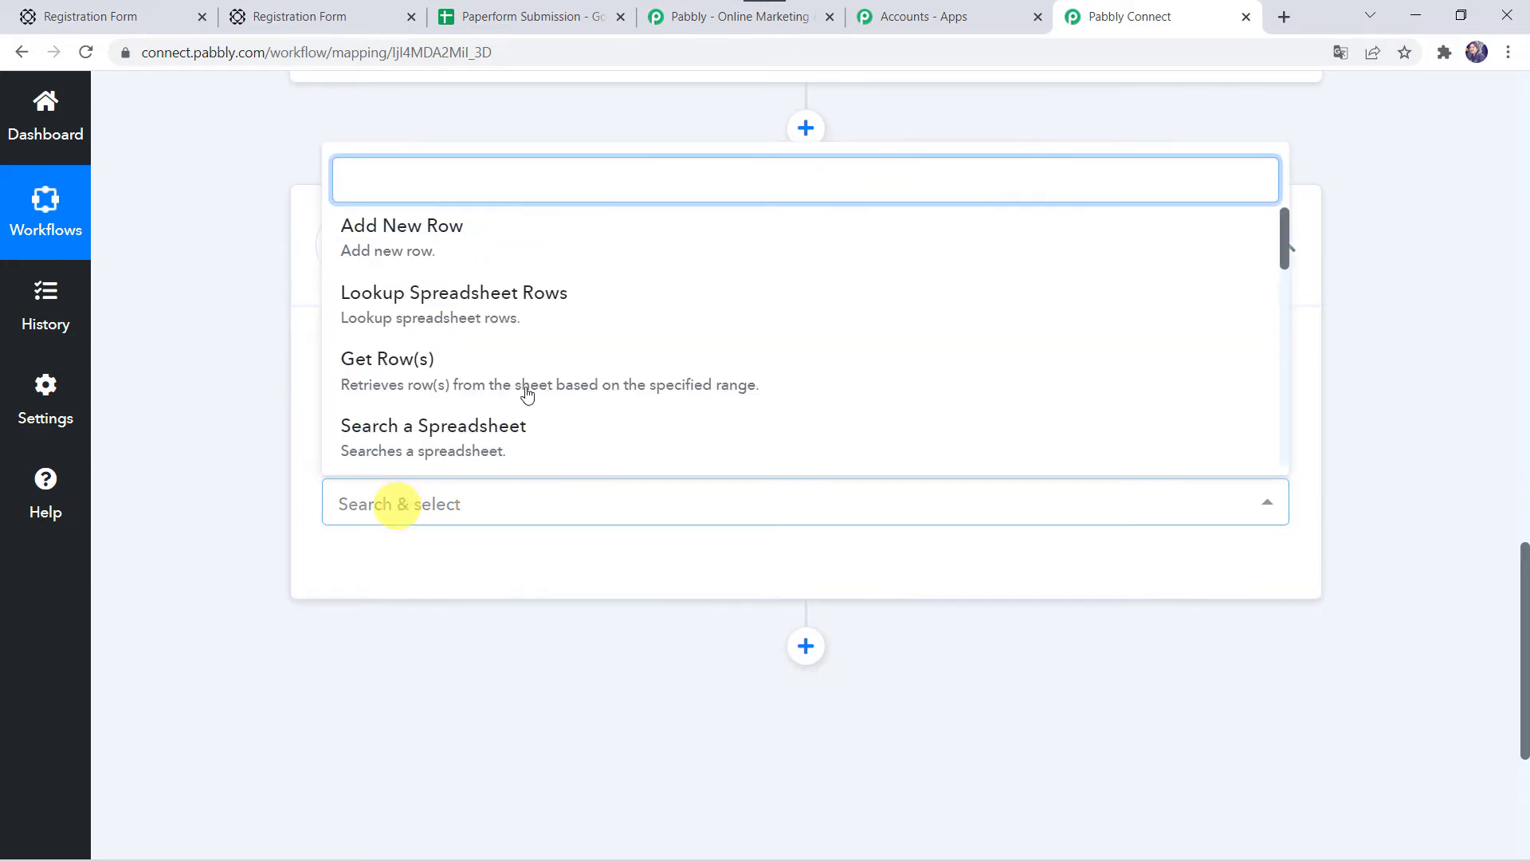
click(448, 228)
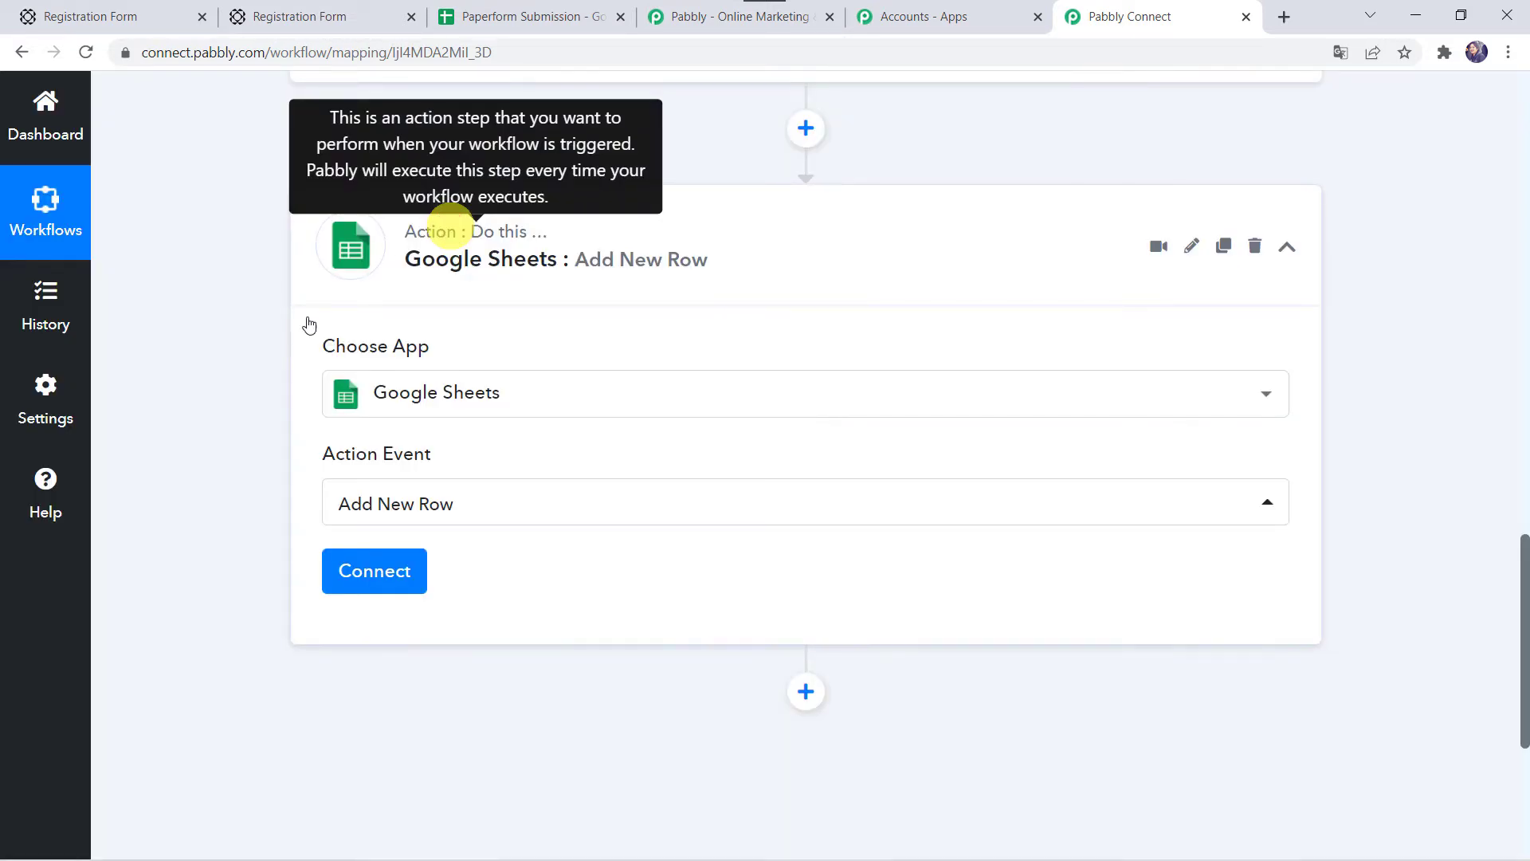
click(375, 579)
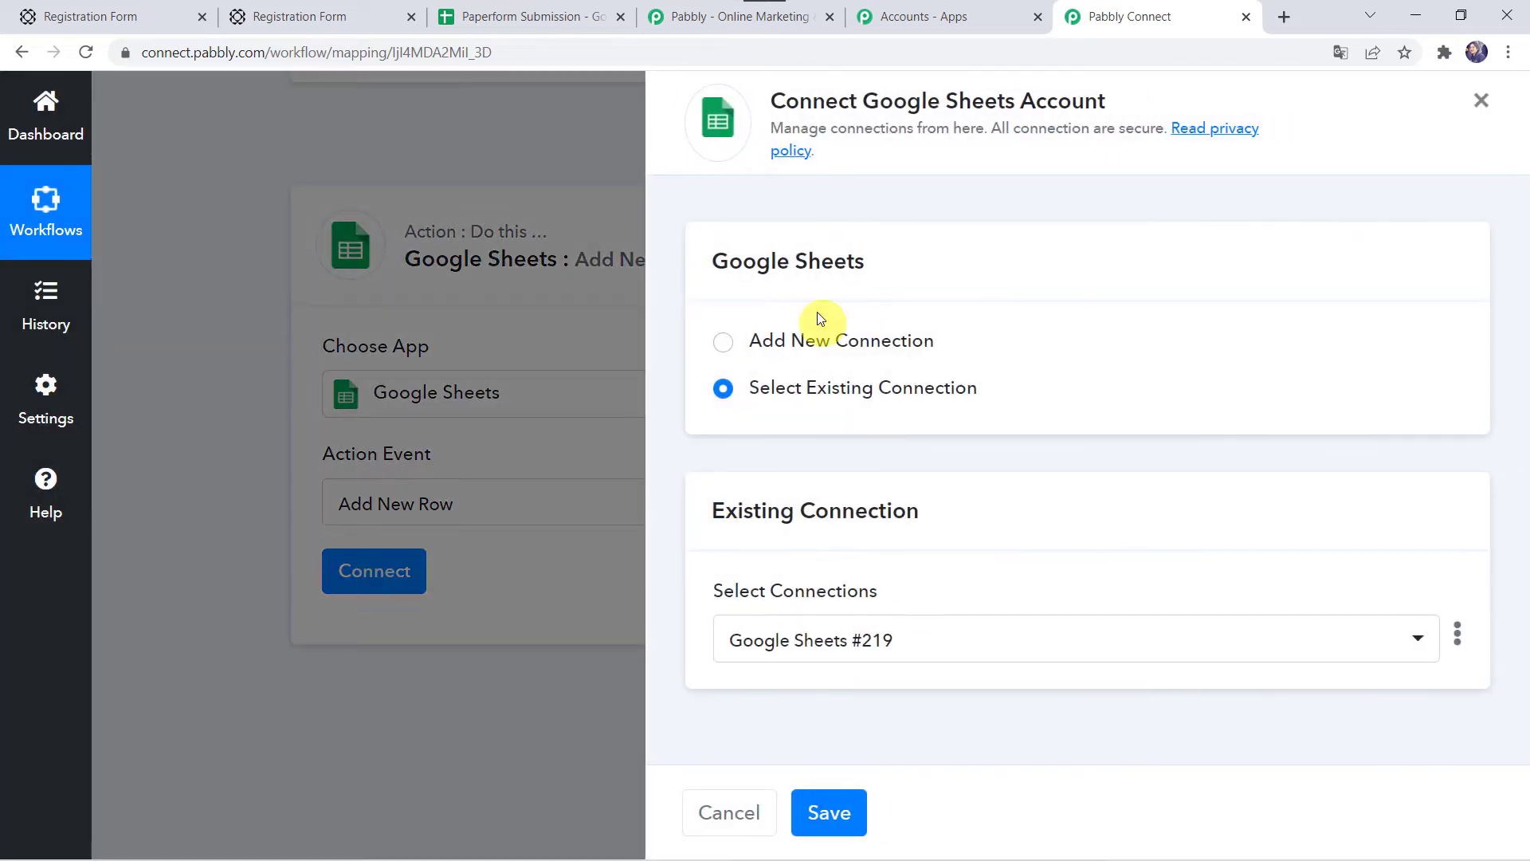
Step: Add a new Google Sheets connection by choosing a Google account and granting access
click(799, 350)
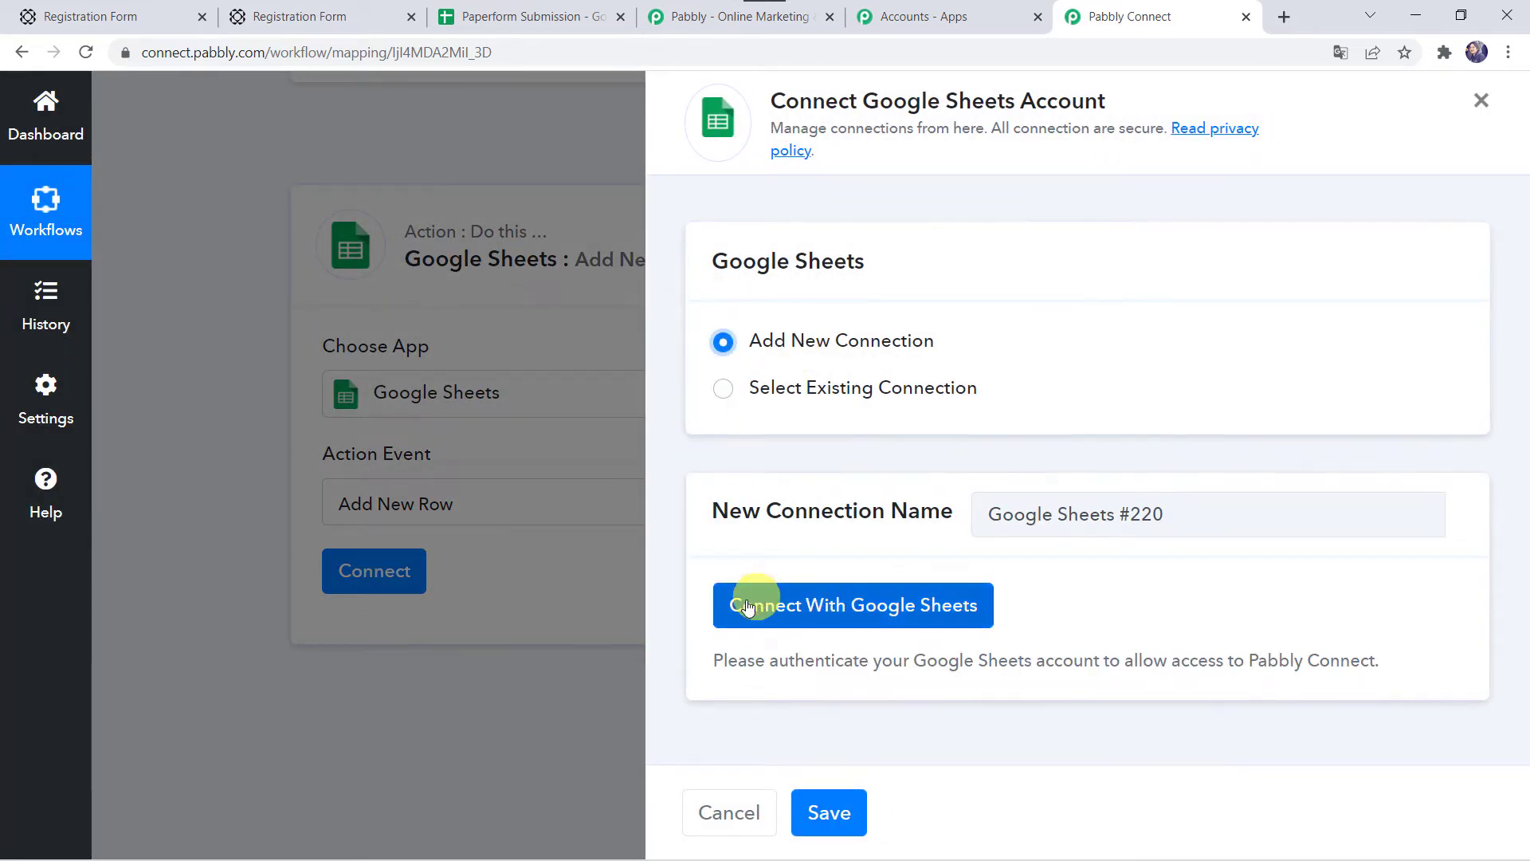
click(878, 621)
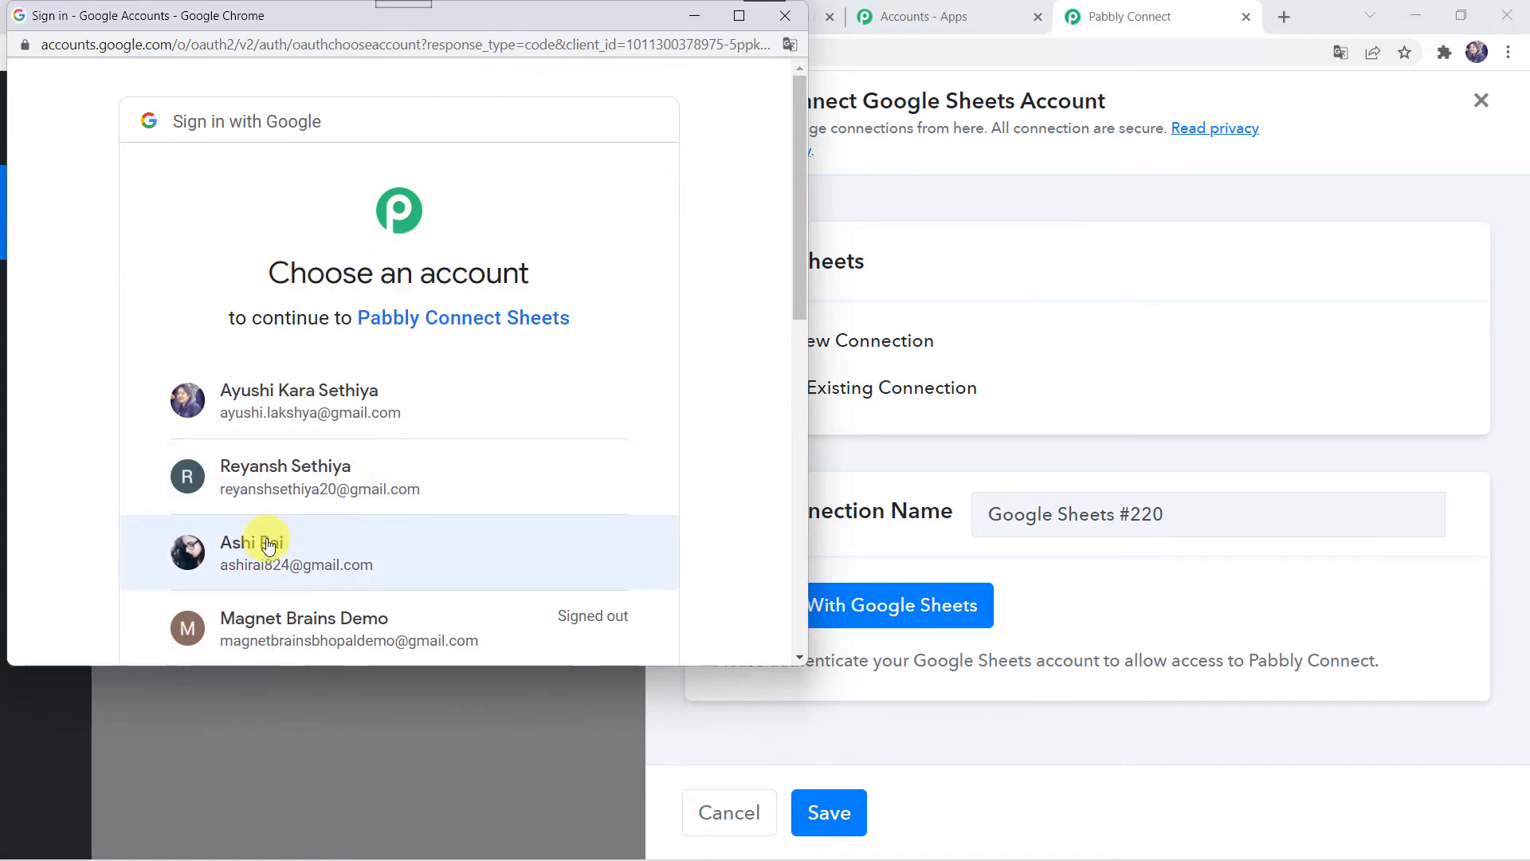
click(298, 549)
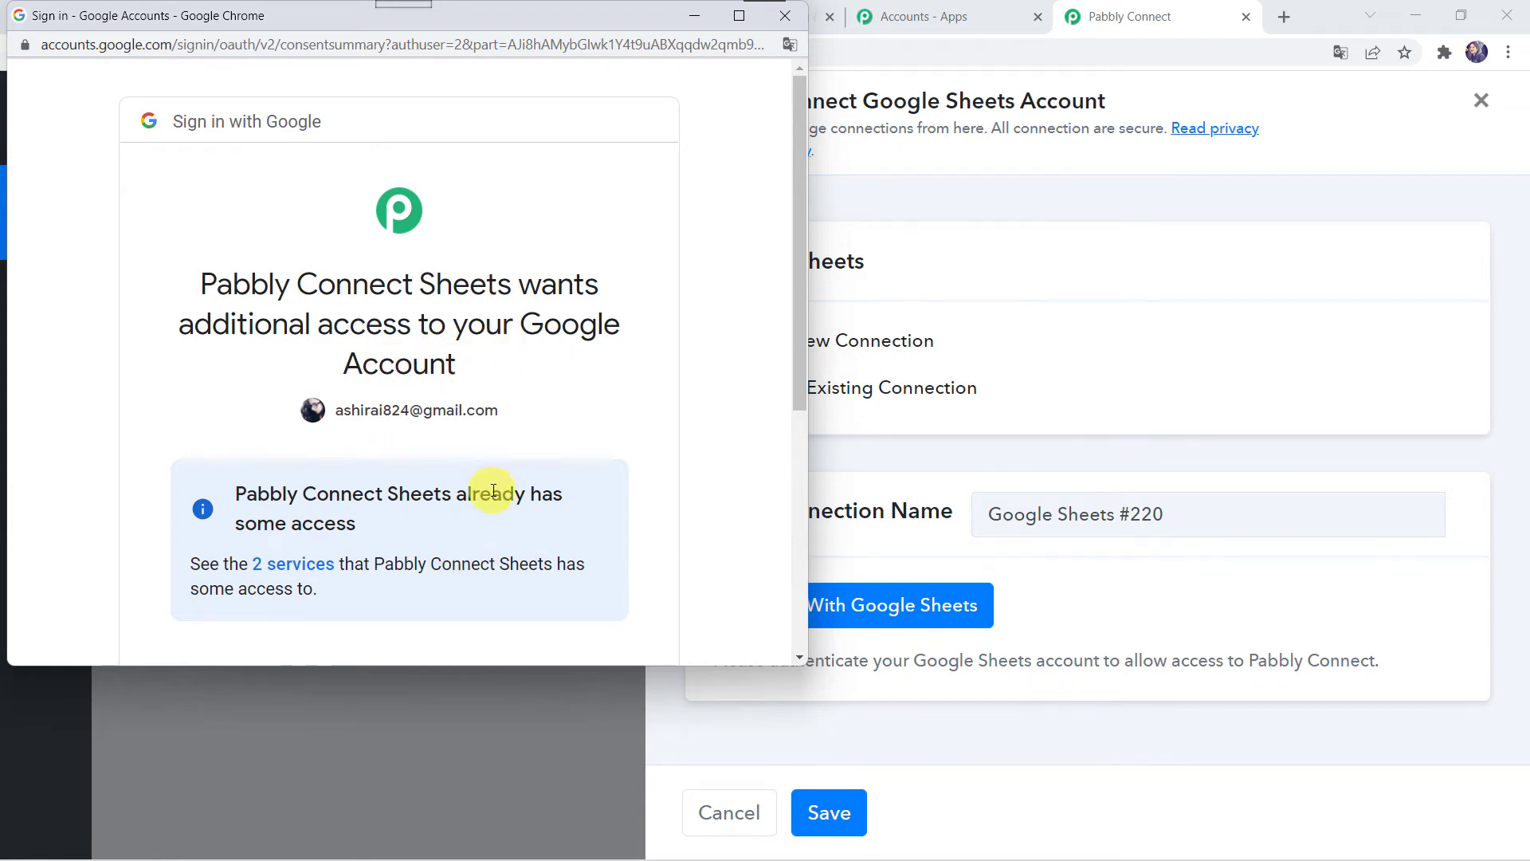
scroll(446, 497, down, 5)
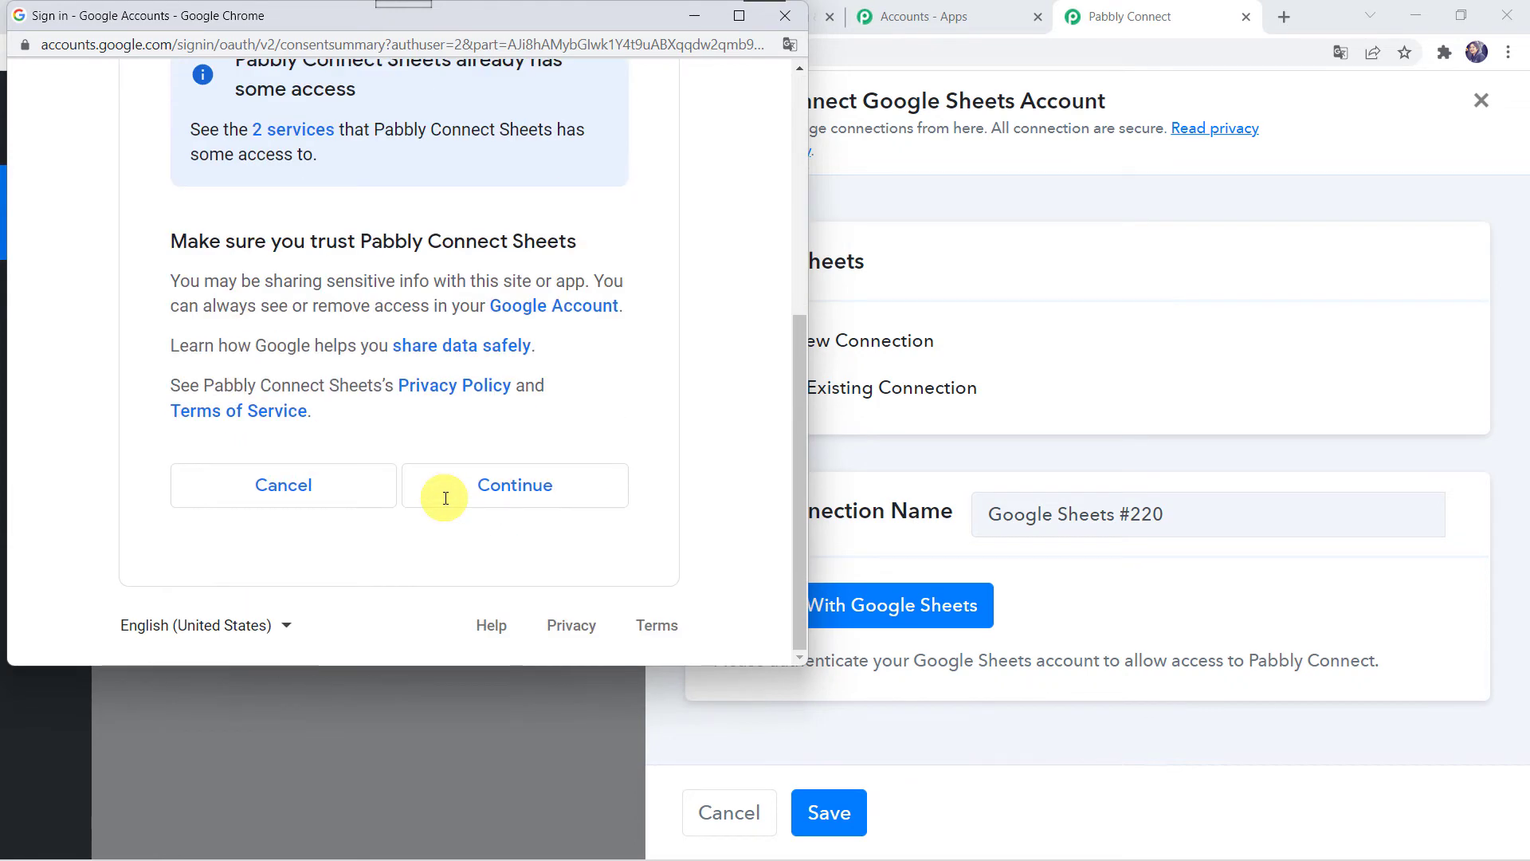
click(500, 495)
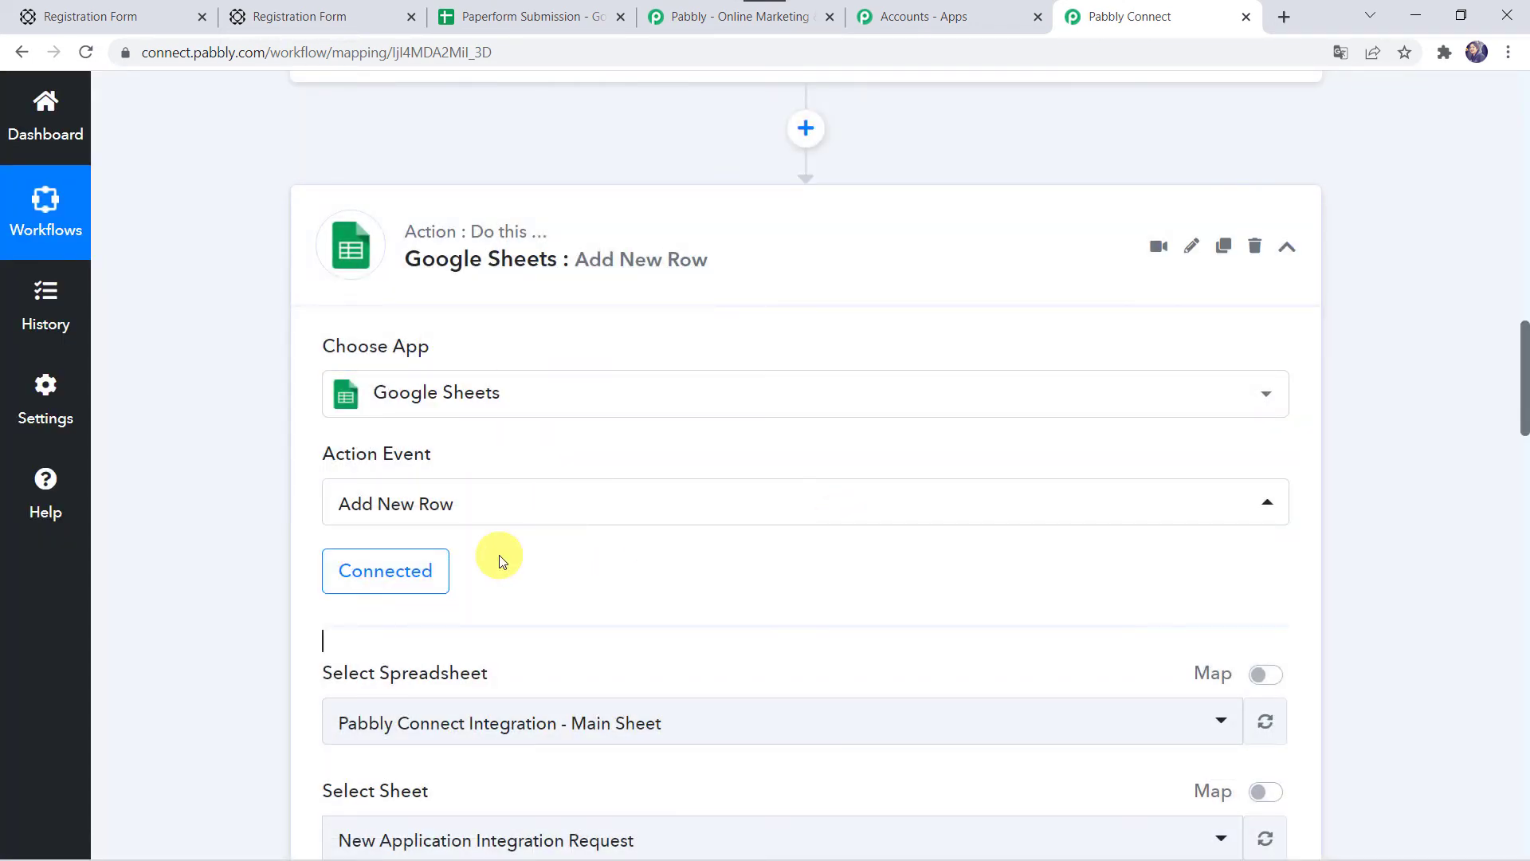
Step: List the available spreadsheets and check the Paperform Submission sheet's First Name, Last Name, Email, Phone No. headers
scroll(502, 561, down, 5)
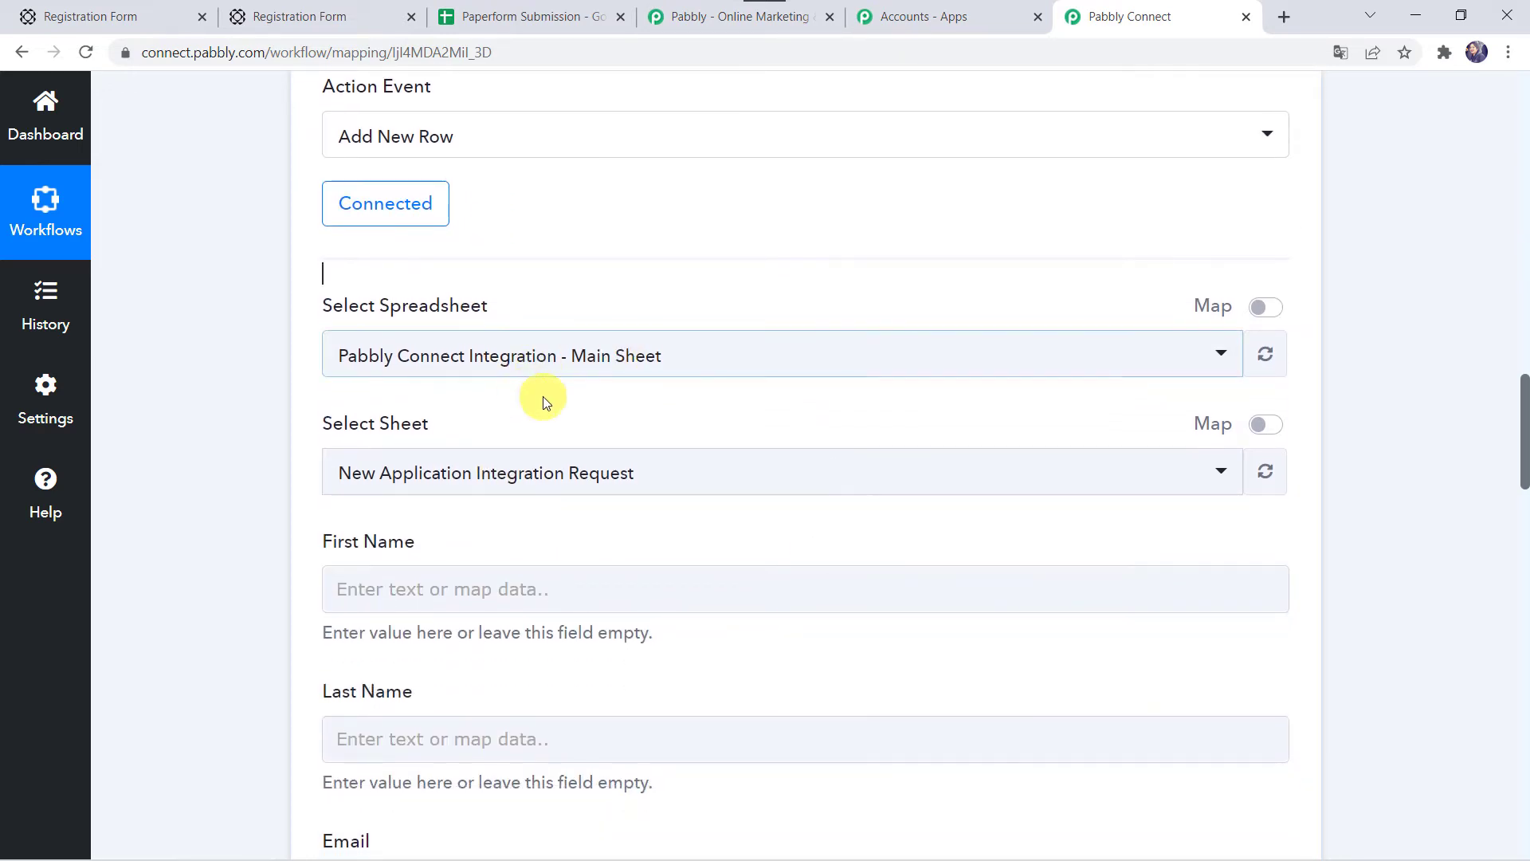
click(506, 360)
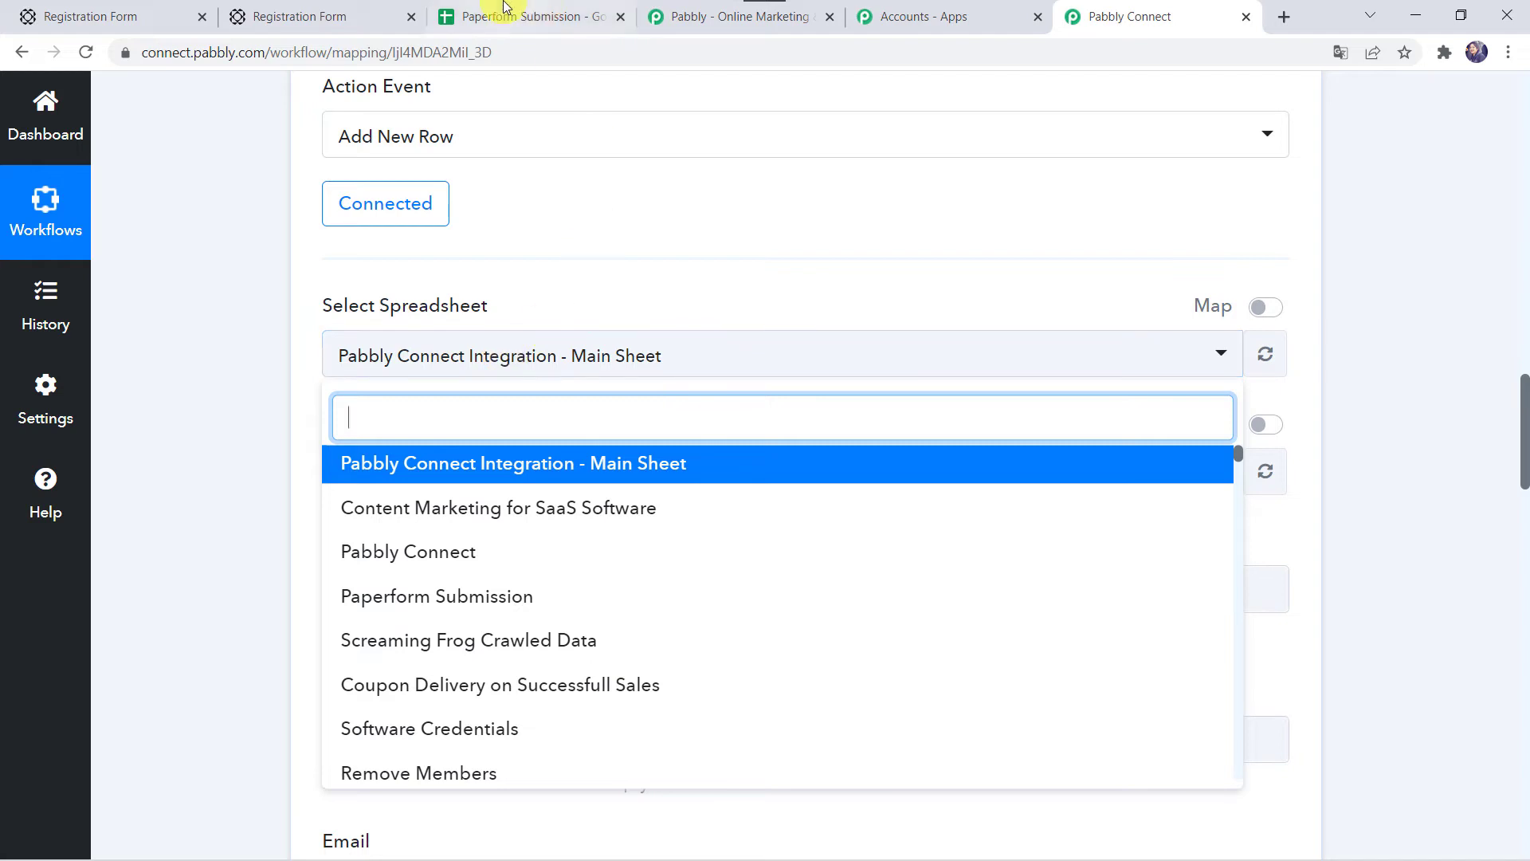
click(541, 13)
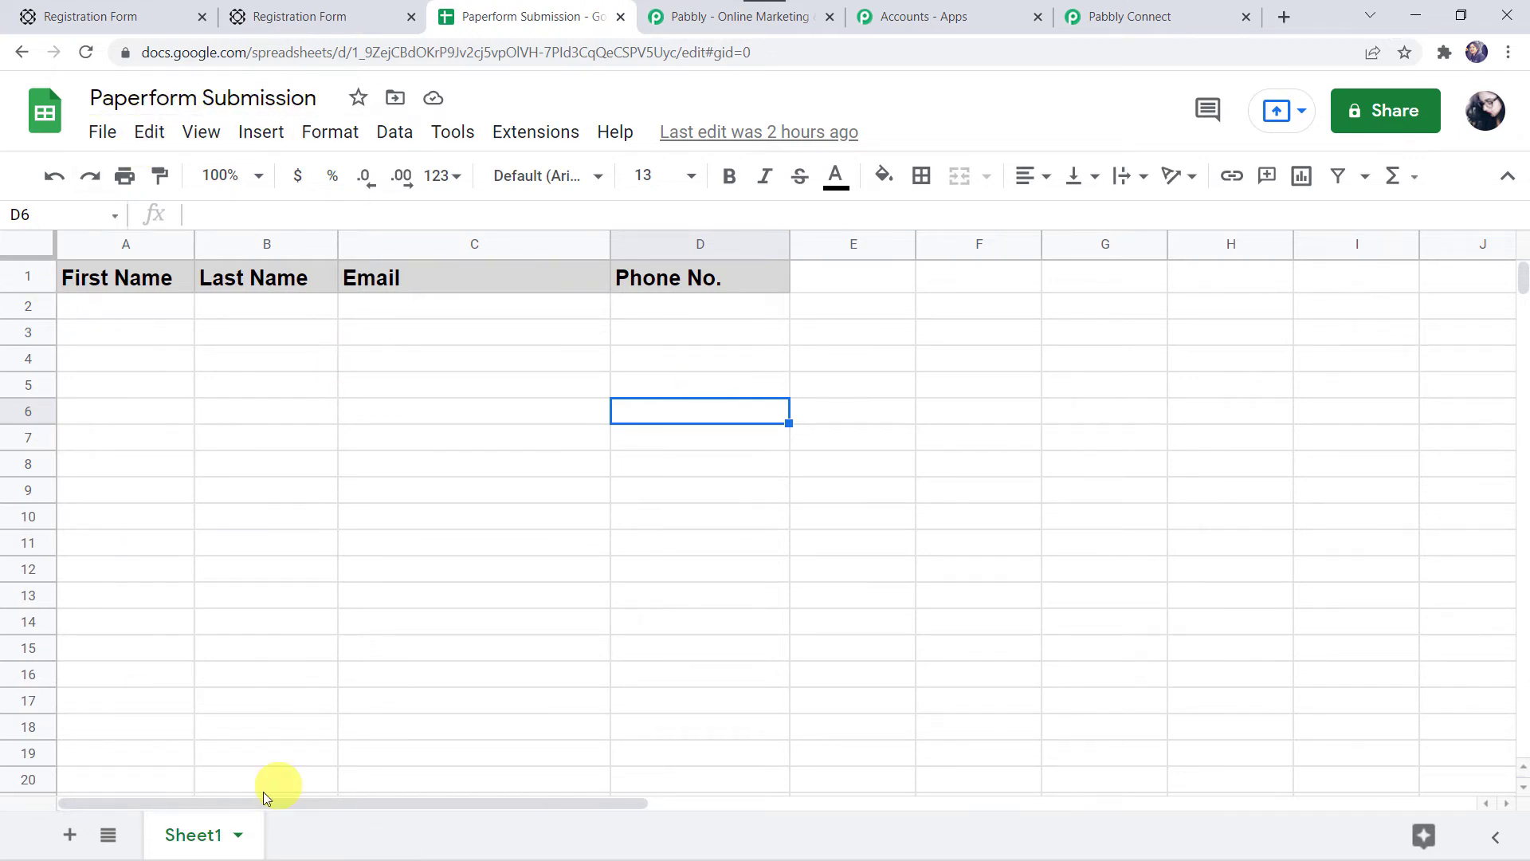
click(1123, 8)
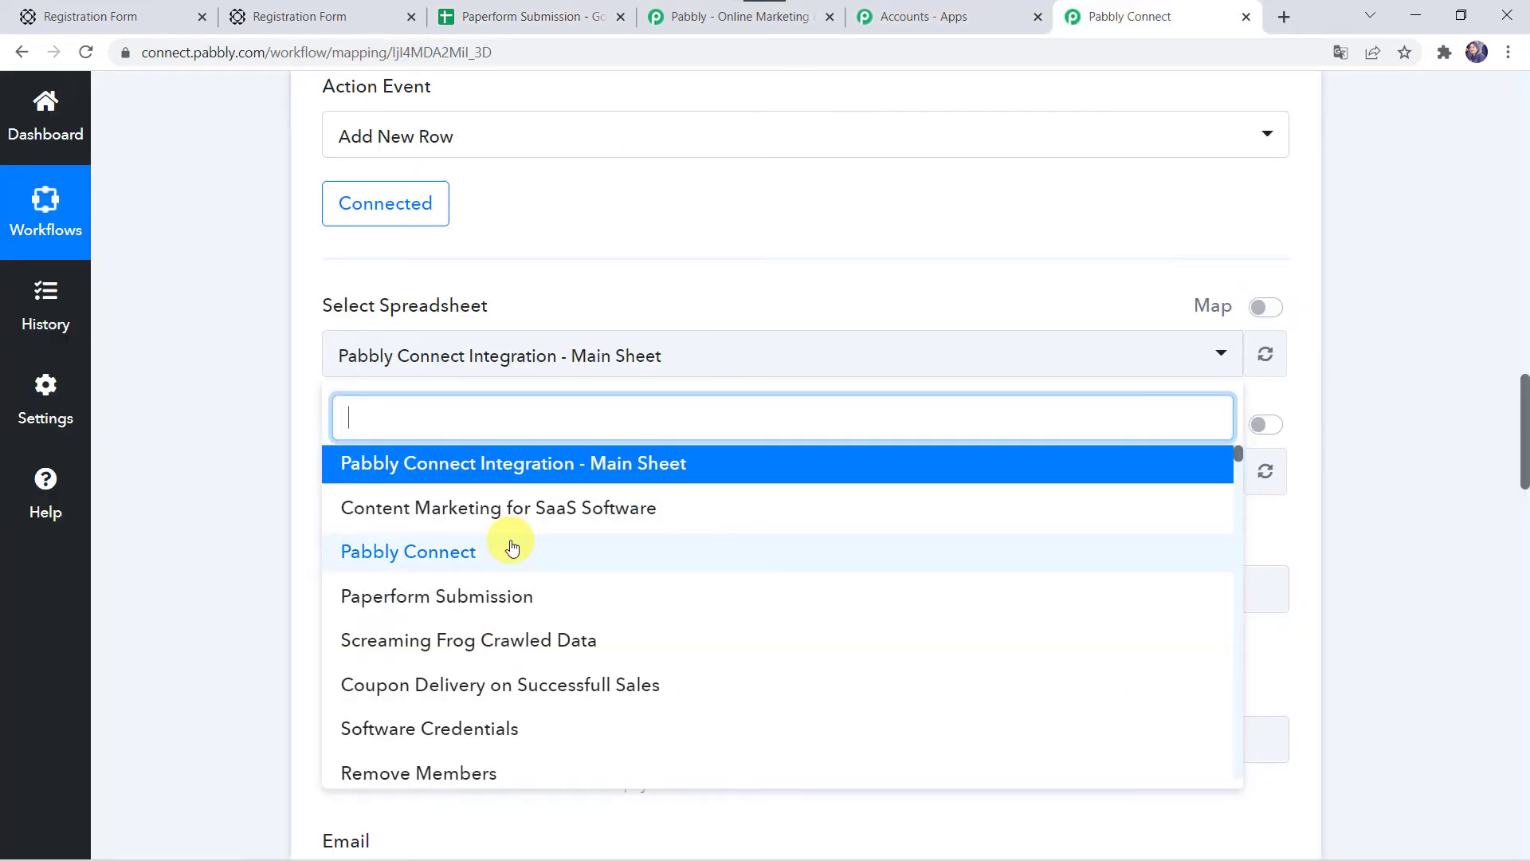
Step: Search 'pape' and choose the Paperform Submission spreadsheet, keeping Sheet1 as the target sheet
text(paper)
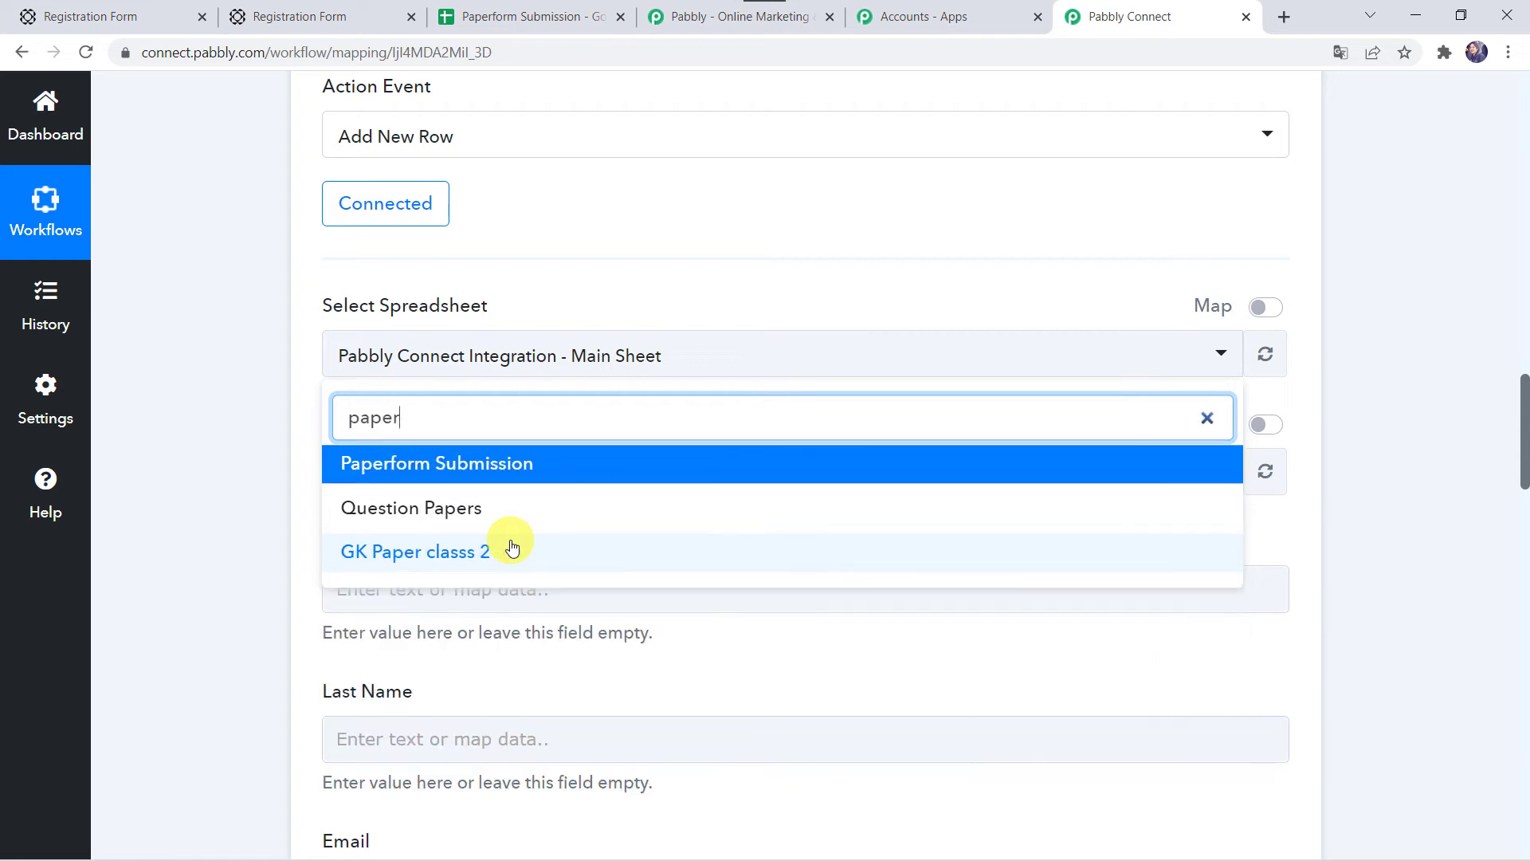
click(489, 462)
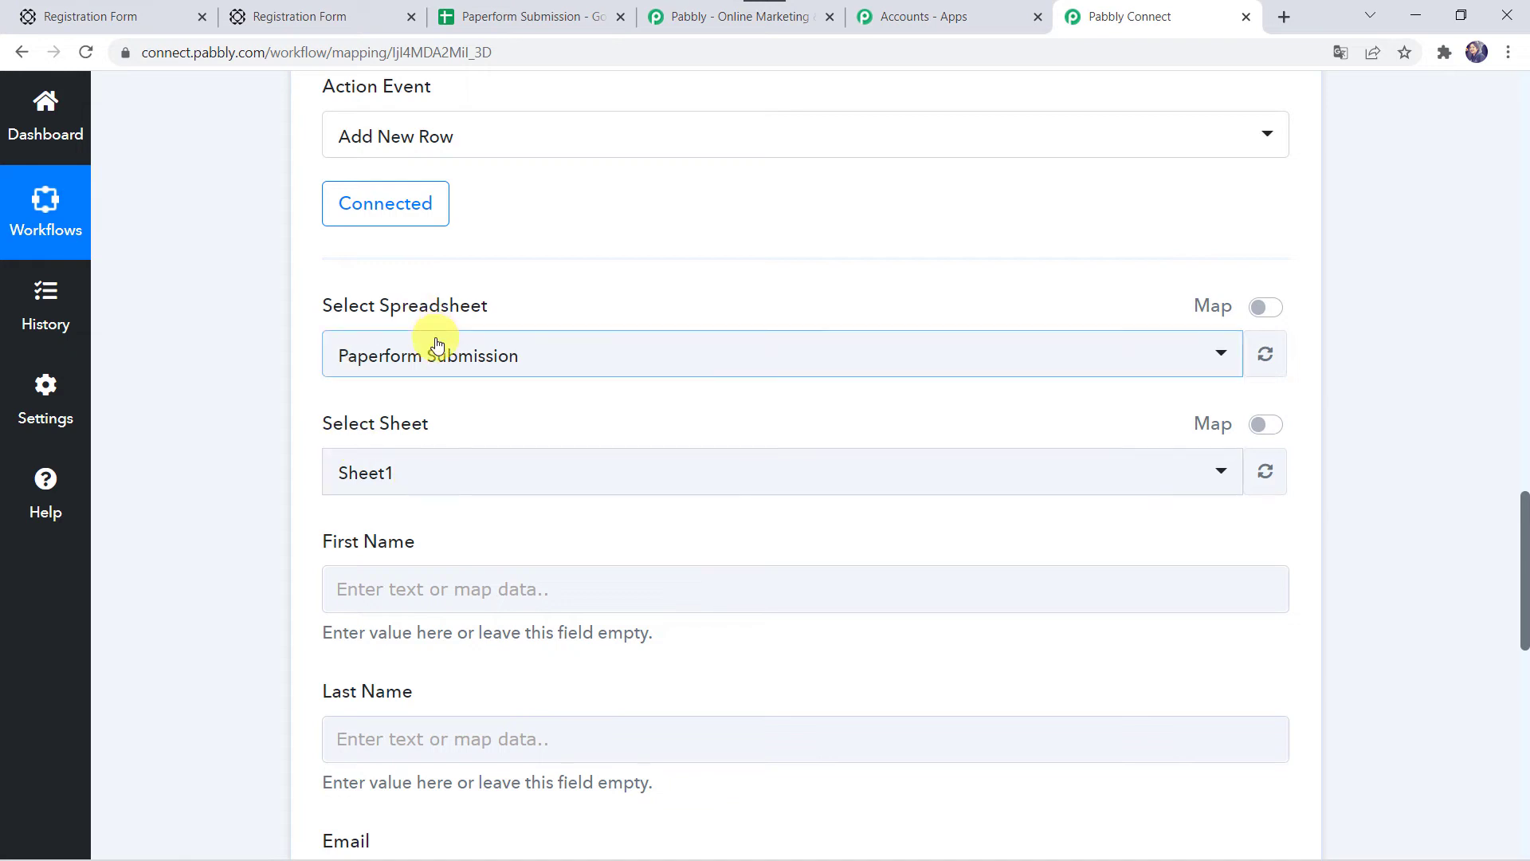
scroll(207, 484, down, 3)
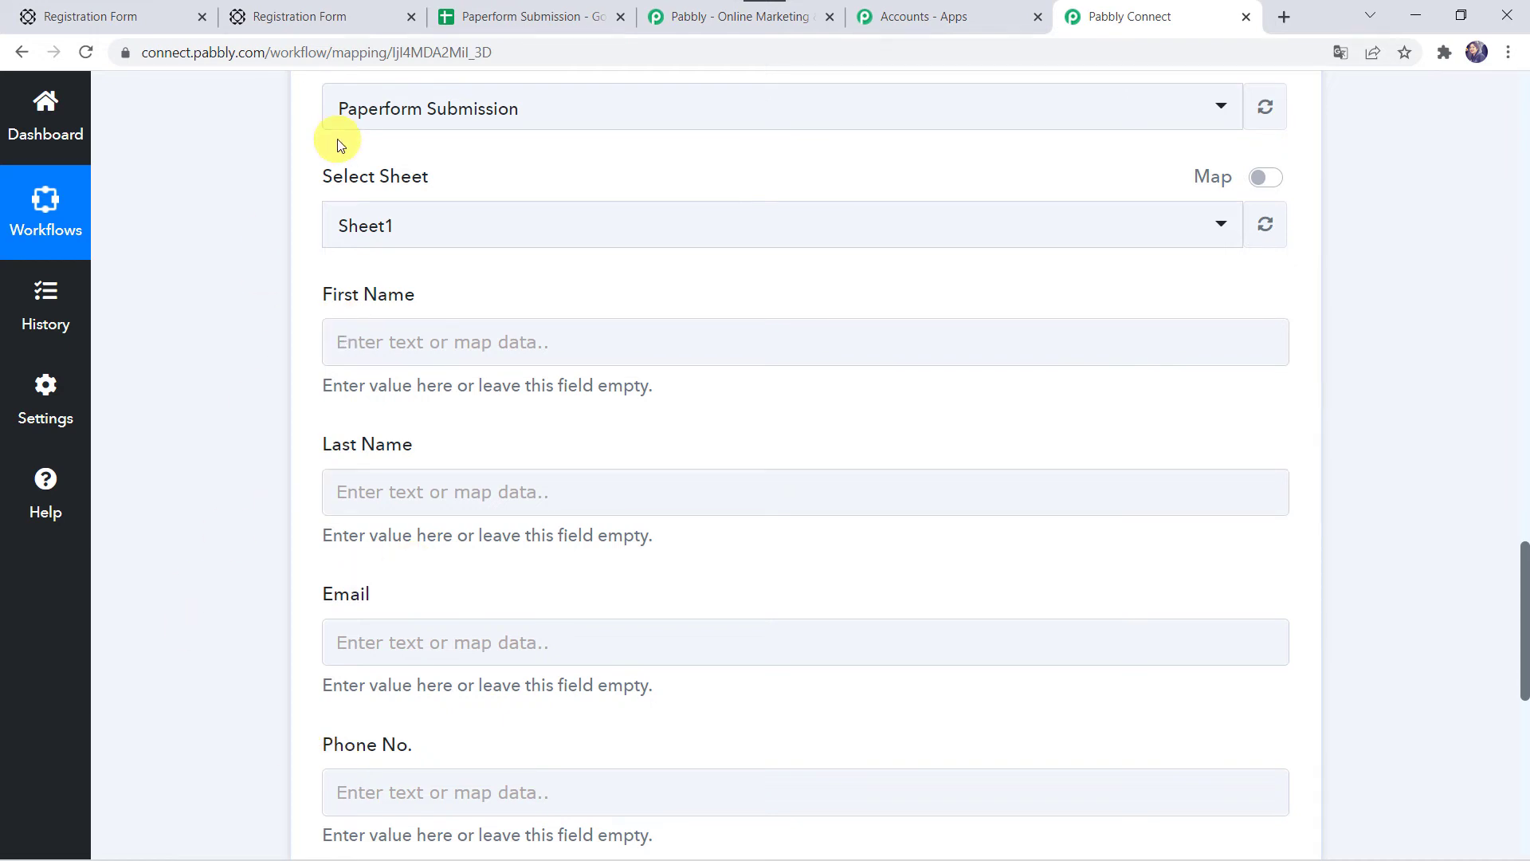
scroll(332, 149, up, 10)
scroll(202, 142, up, 6)
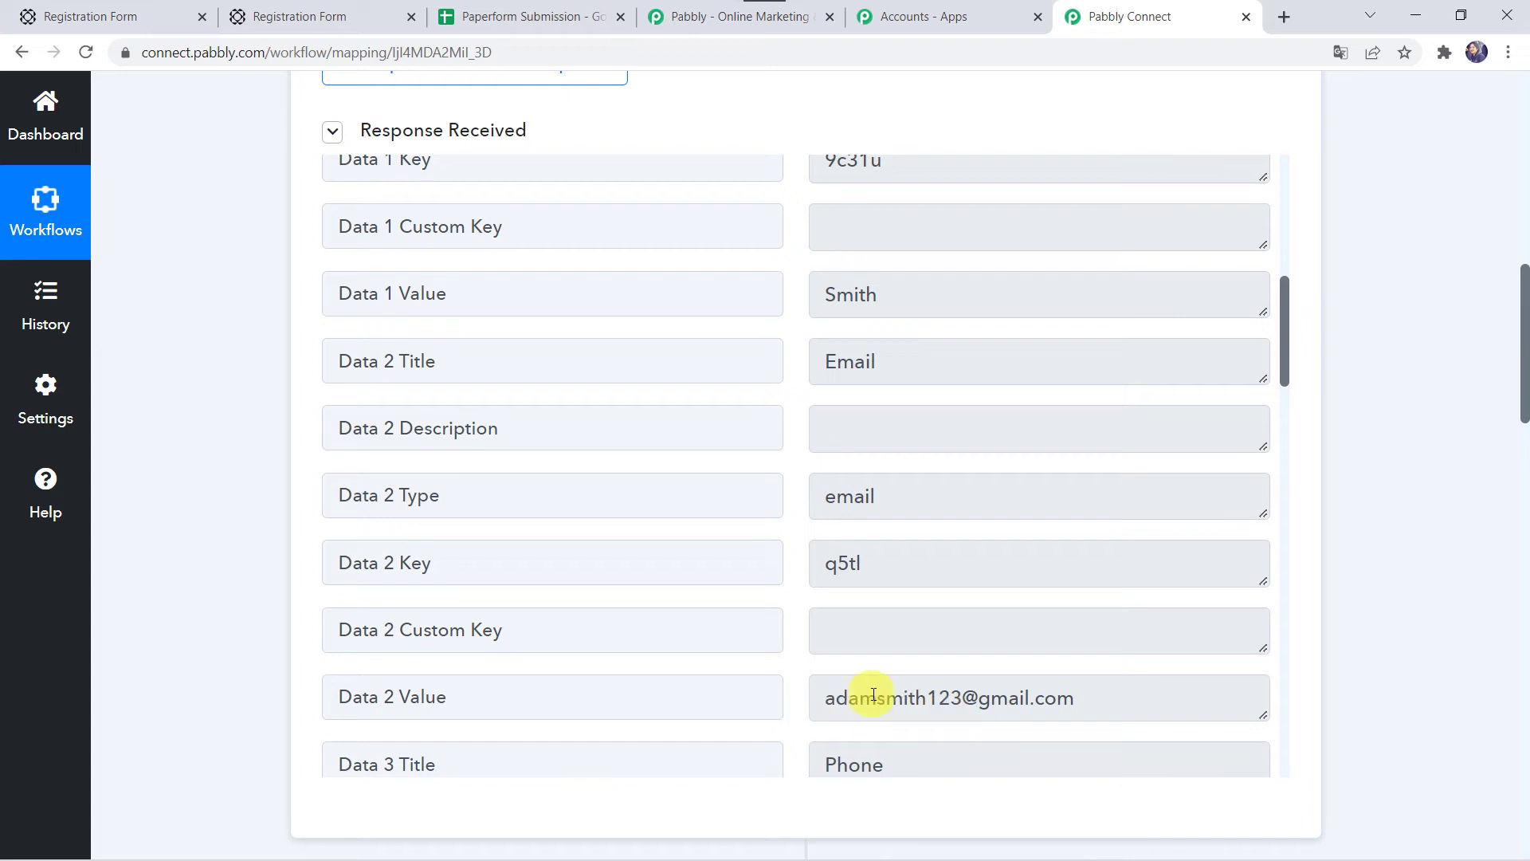
scroll(220, 699, down, 15)
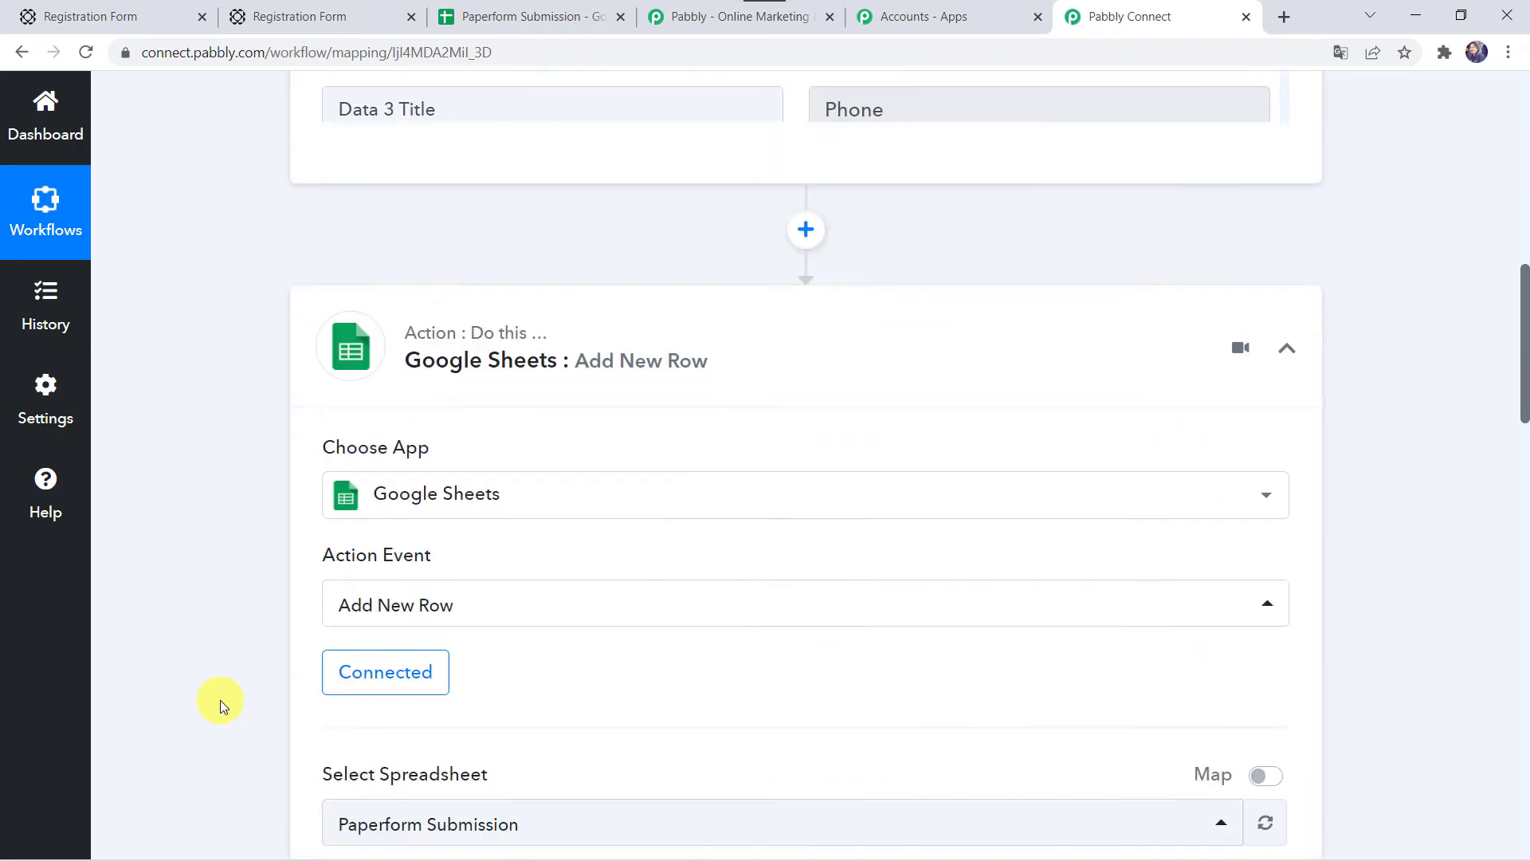
Step: Map First Name and Last Name to the PaperForm submission's first-name and last-name values
click(389, 396)
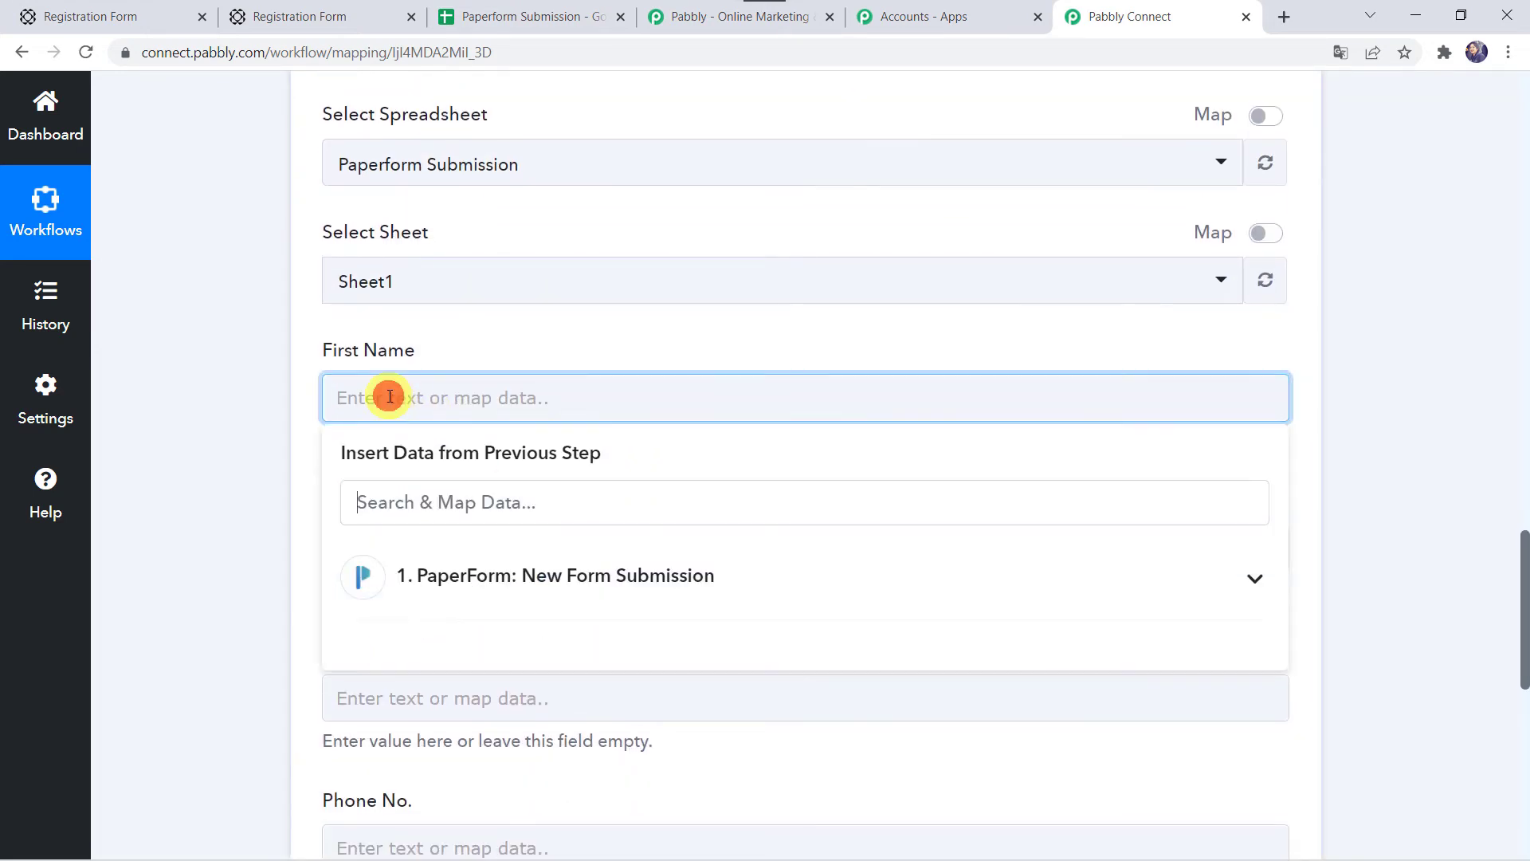
click(448, 579)
text(Ada)
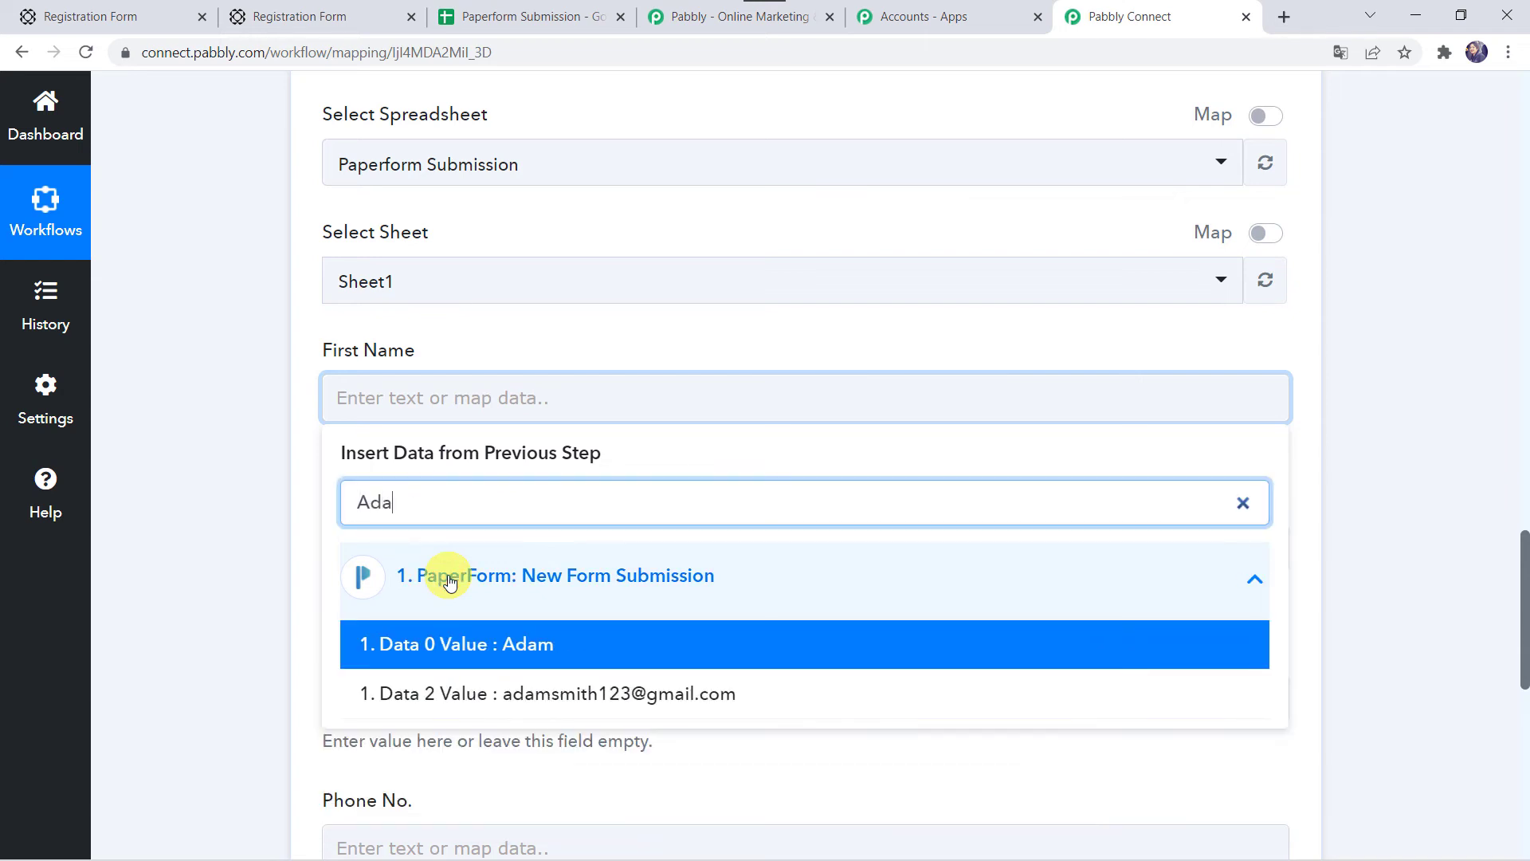
click(438, 638)
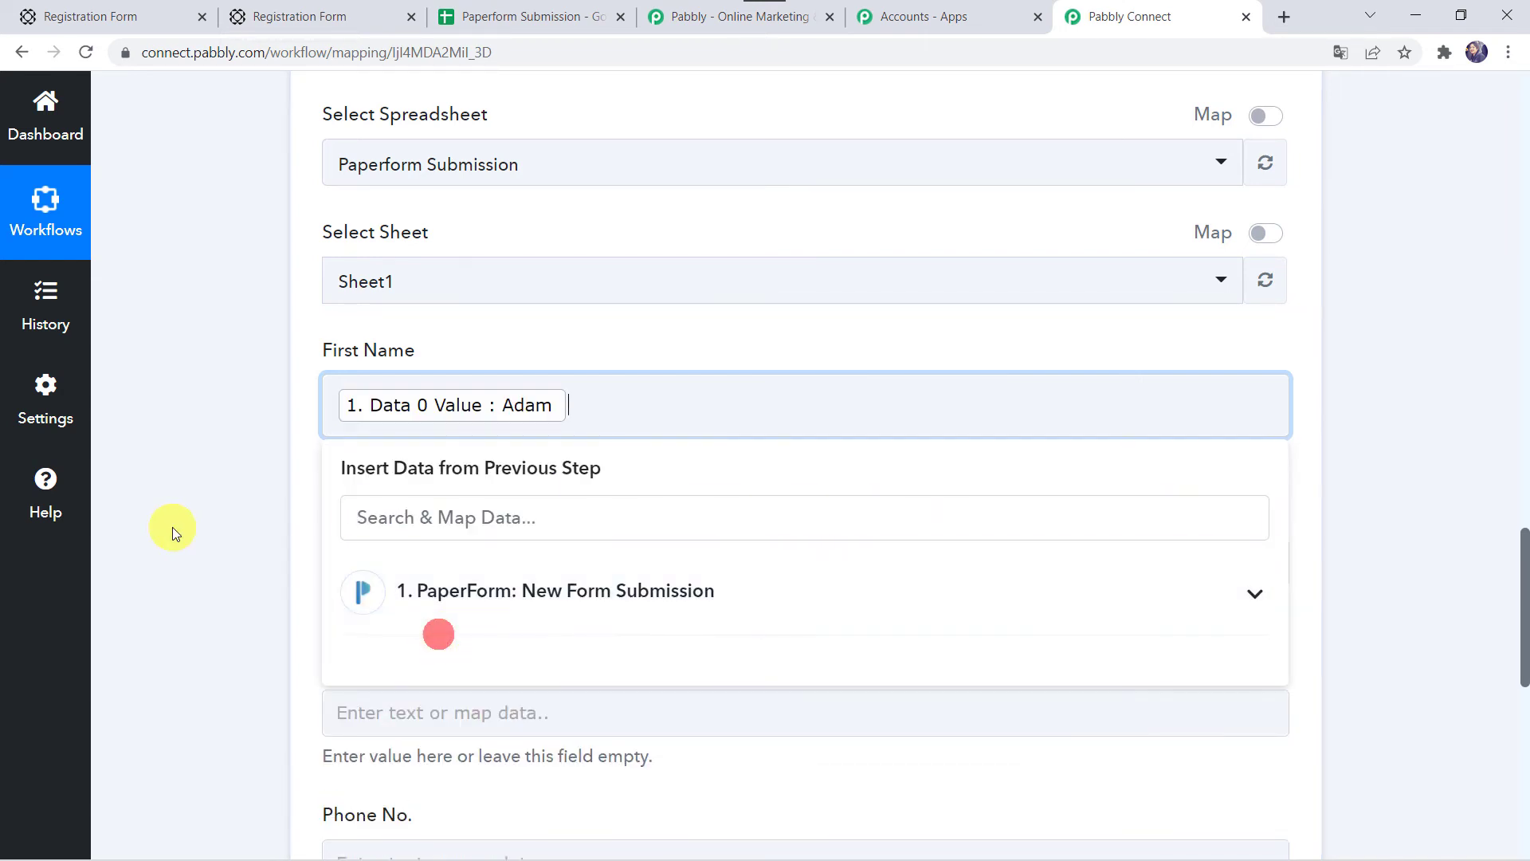
click(172, 528)
scroll(172, 528, down, 2)
click(352, 327)
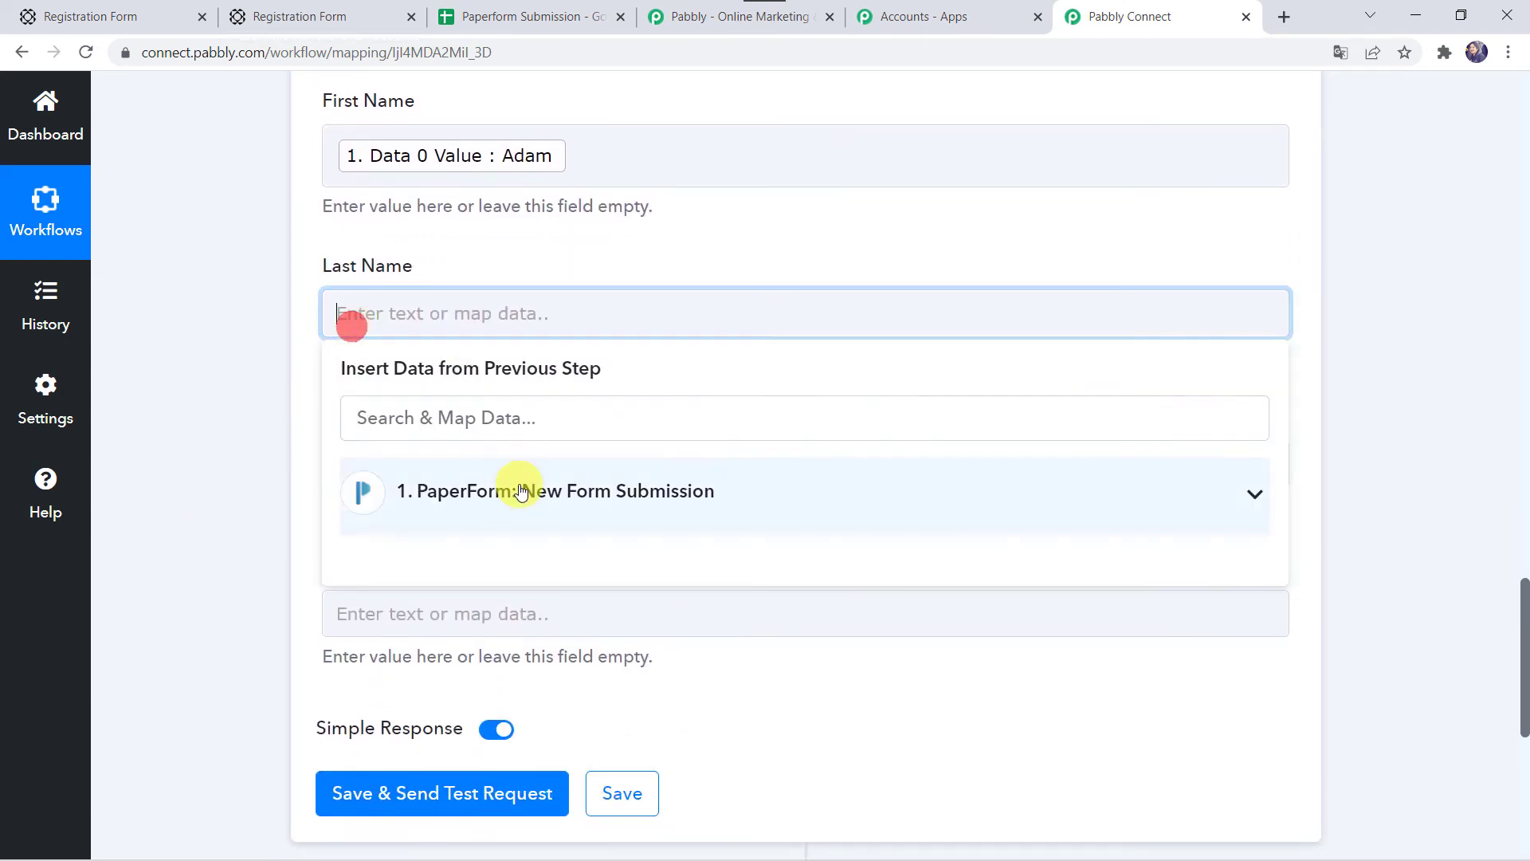
click(507, 492)
scroll(507, 495, down, 7)
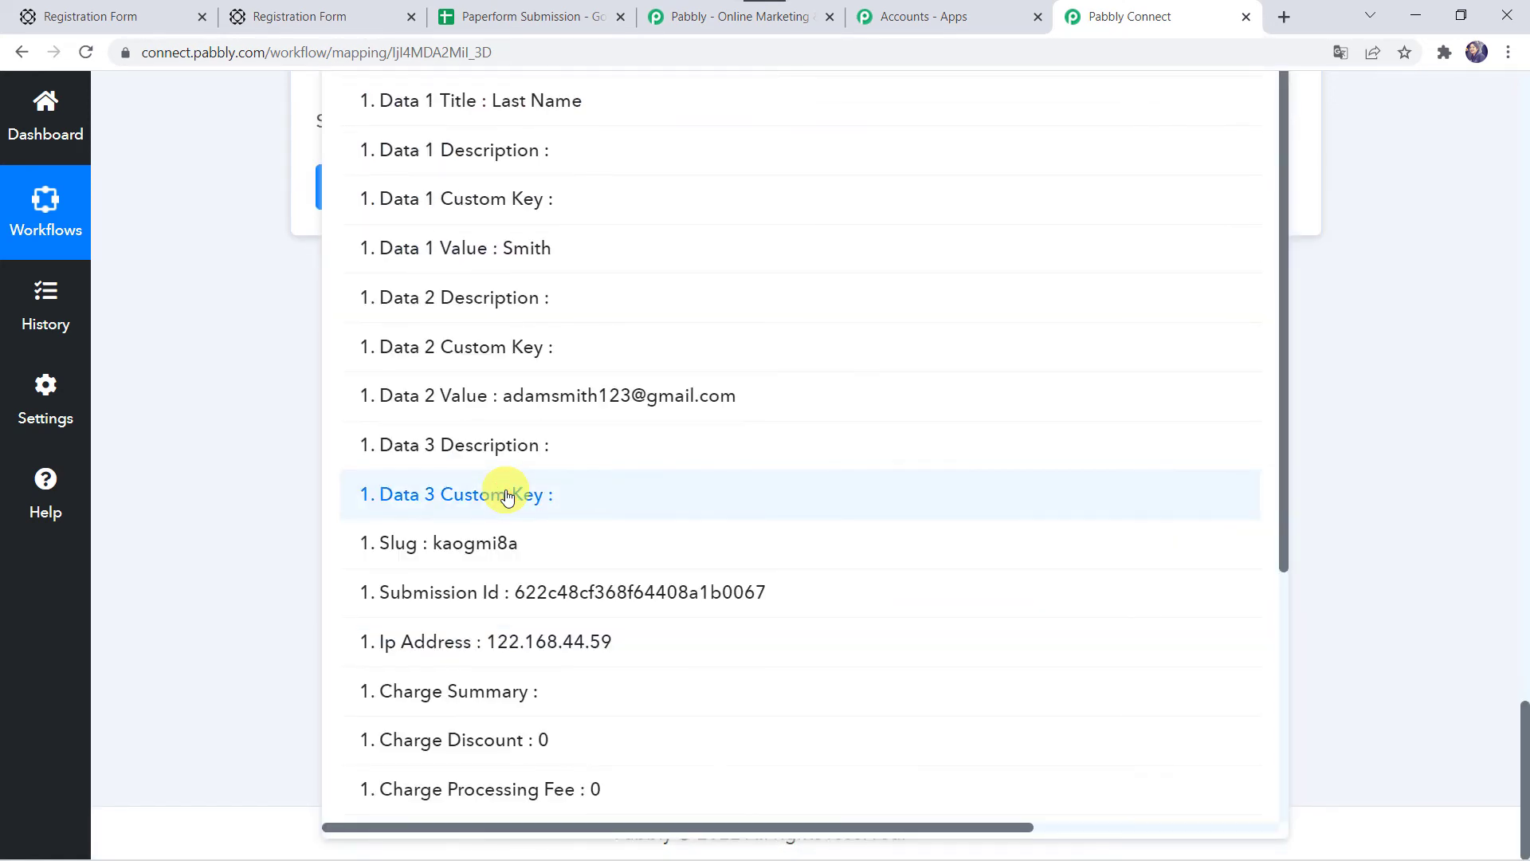
text(ssmi)
scroll(502, 486, up, 3)
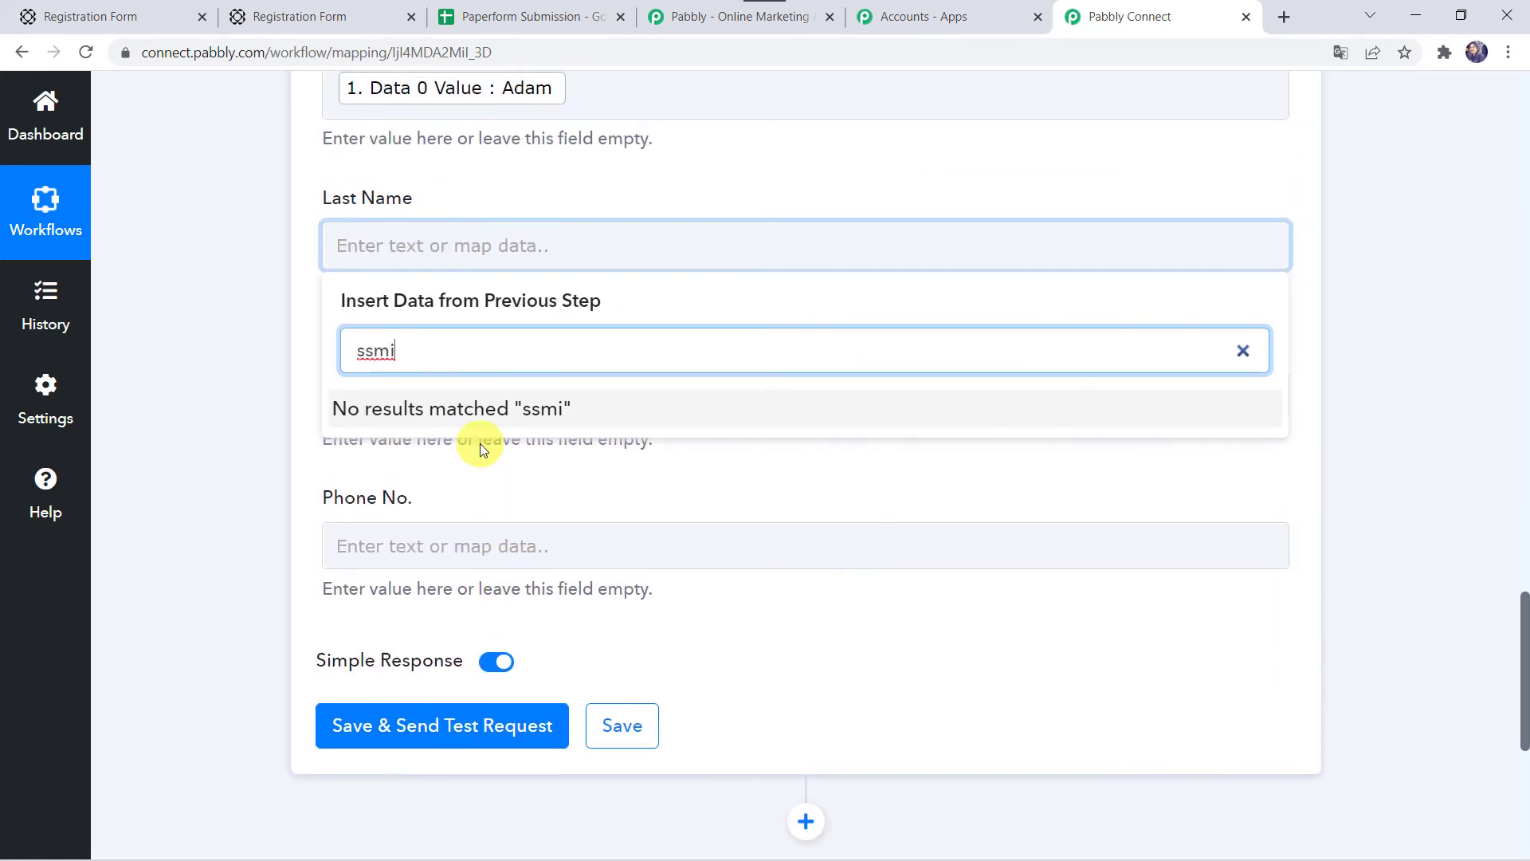
key(BackSpace)
key(BackSpace)
key(BackSpace)
text(mith)
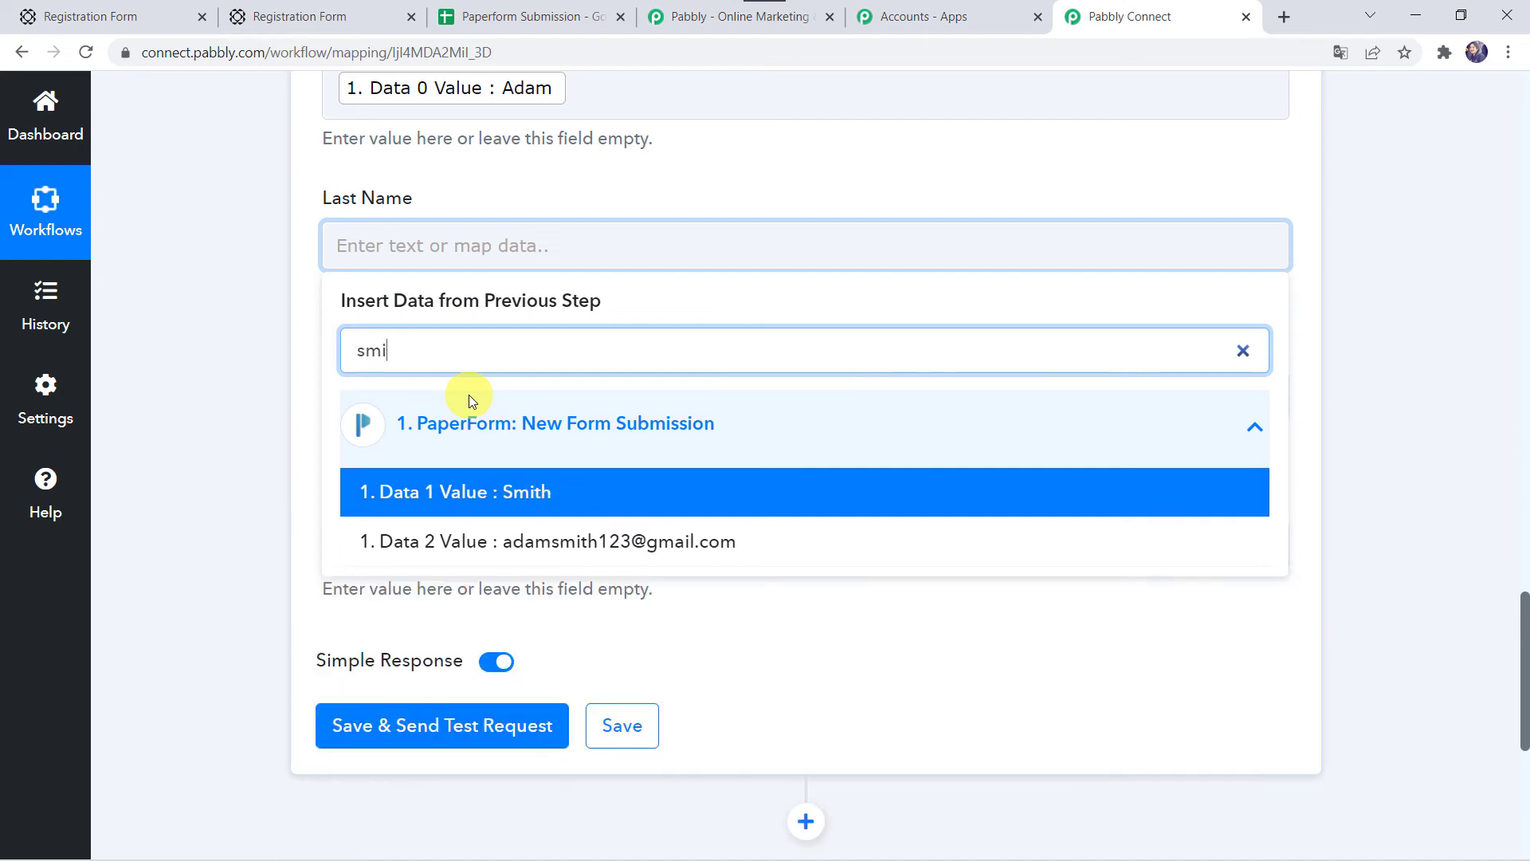
click(463, 494)
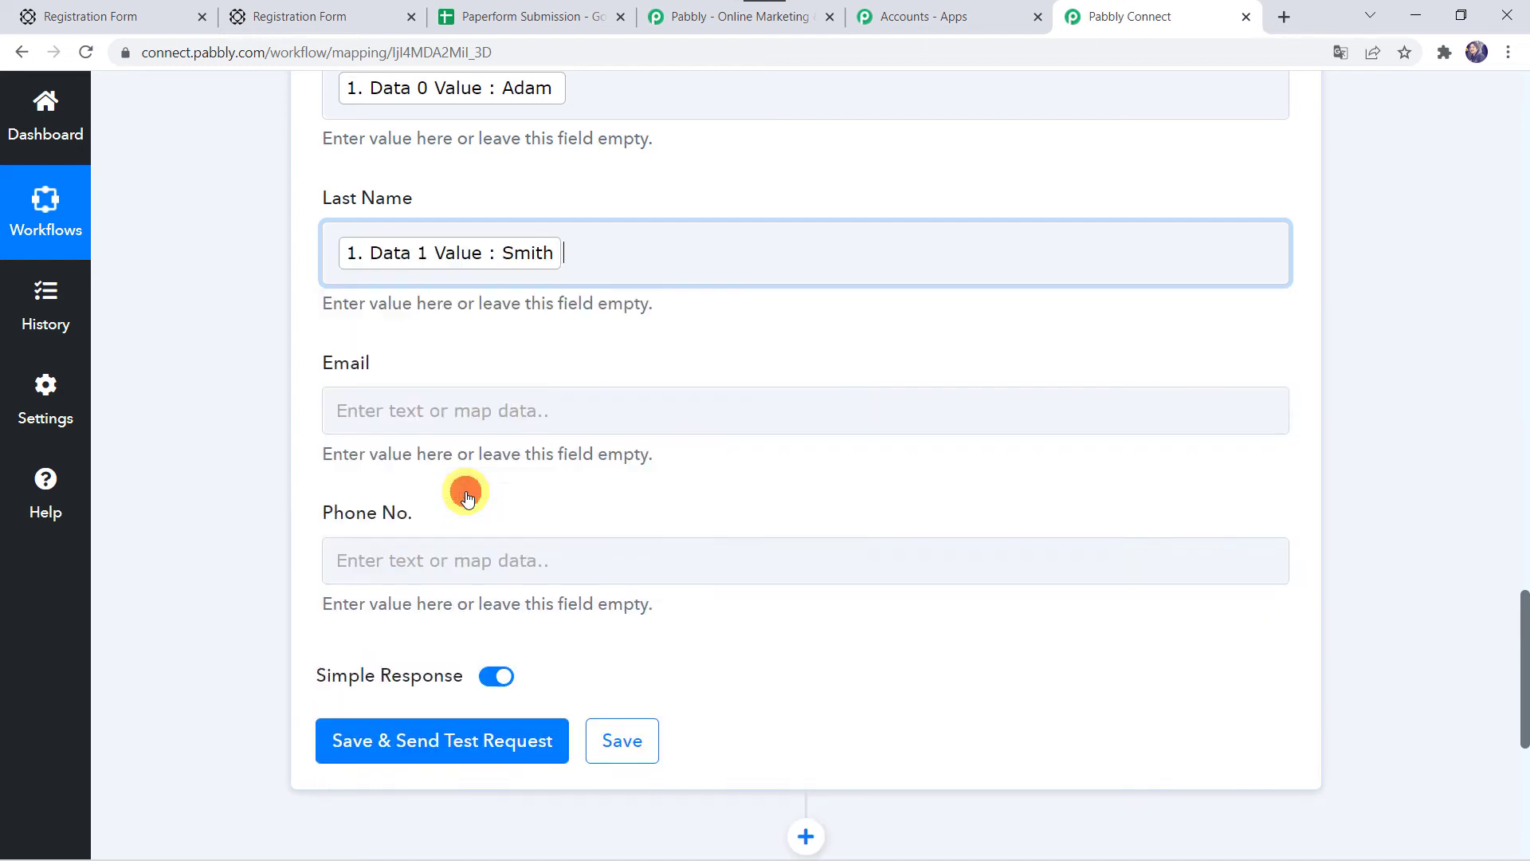
click(215, 394)
Step: Map Email and Phone No. to the PaperForm submission's email and phone values
click(390, 418)
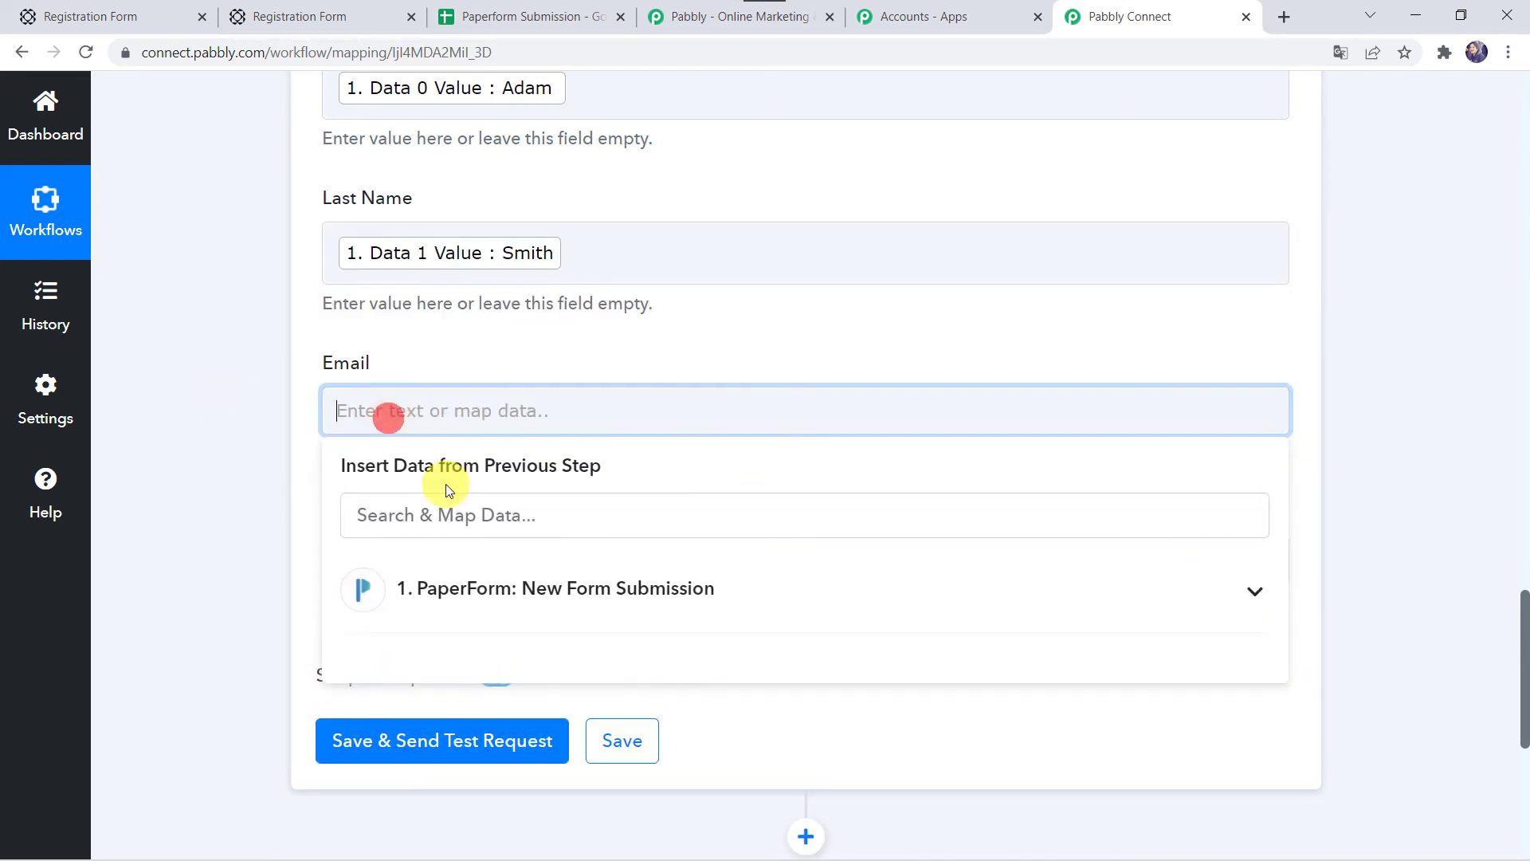
click(448, 588)
text(@)
click(471, 656)
click(236, 570)
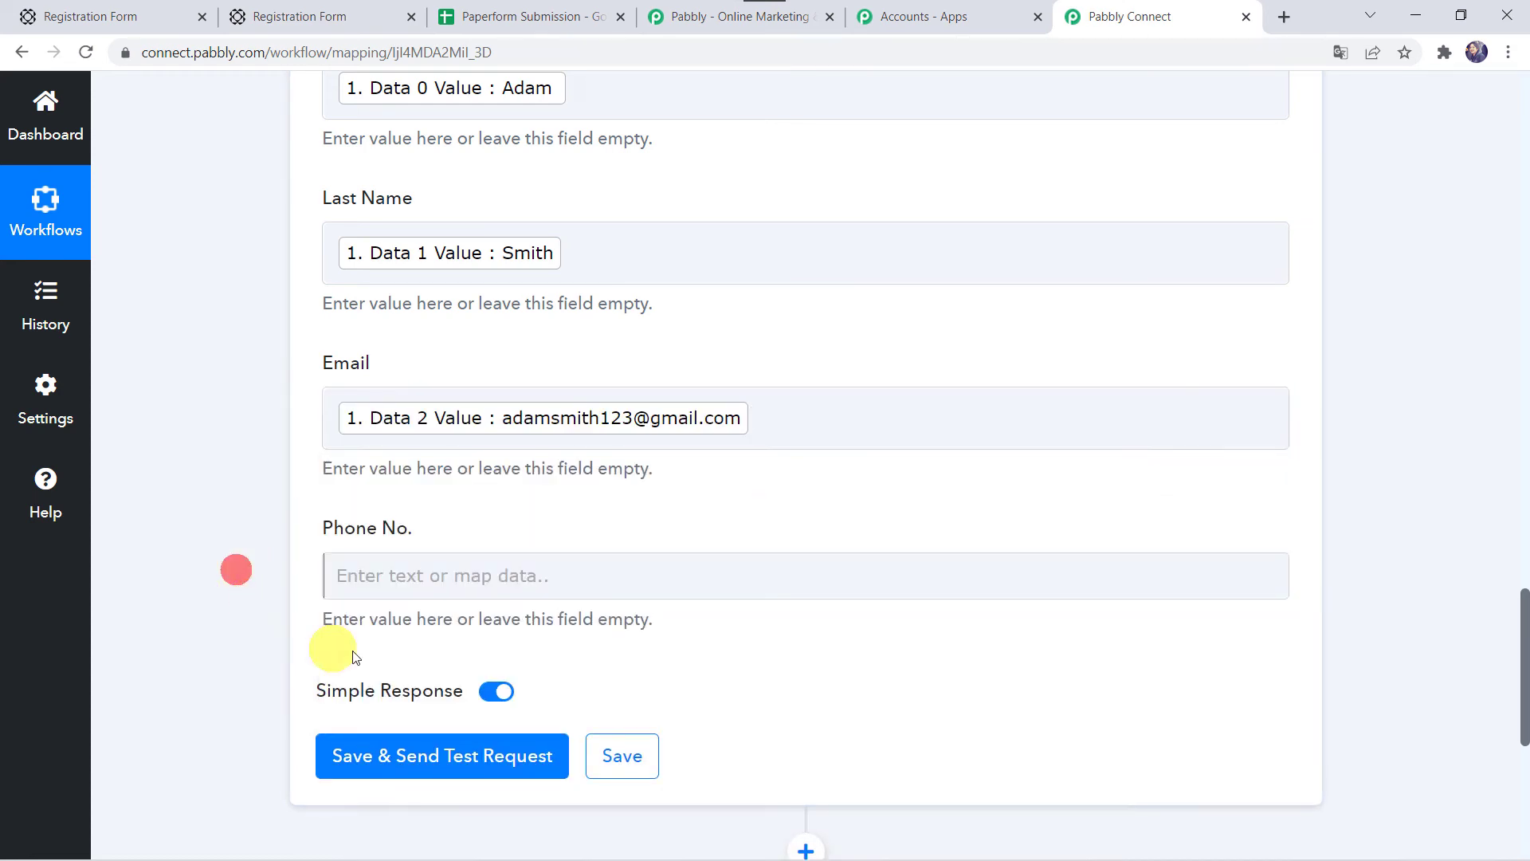
click(365, 574)
click(408, 734)
click(433, 823)
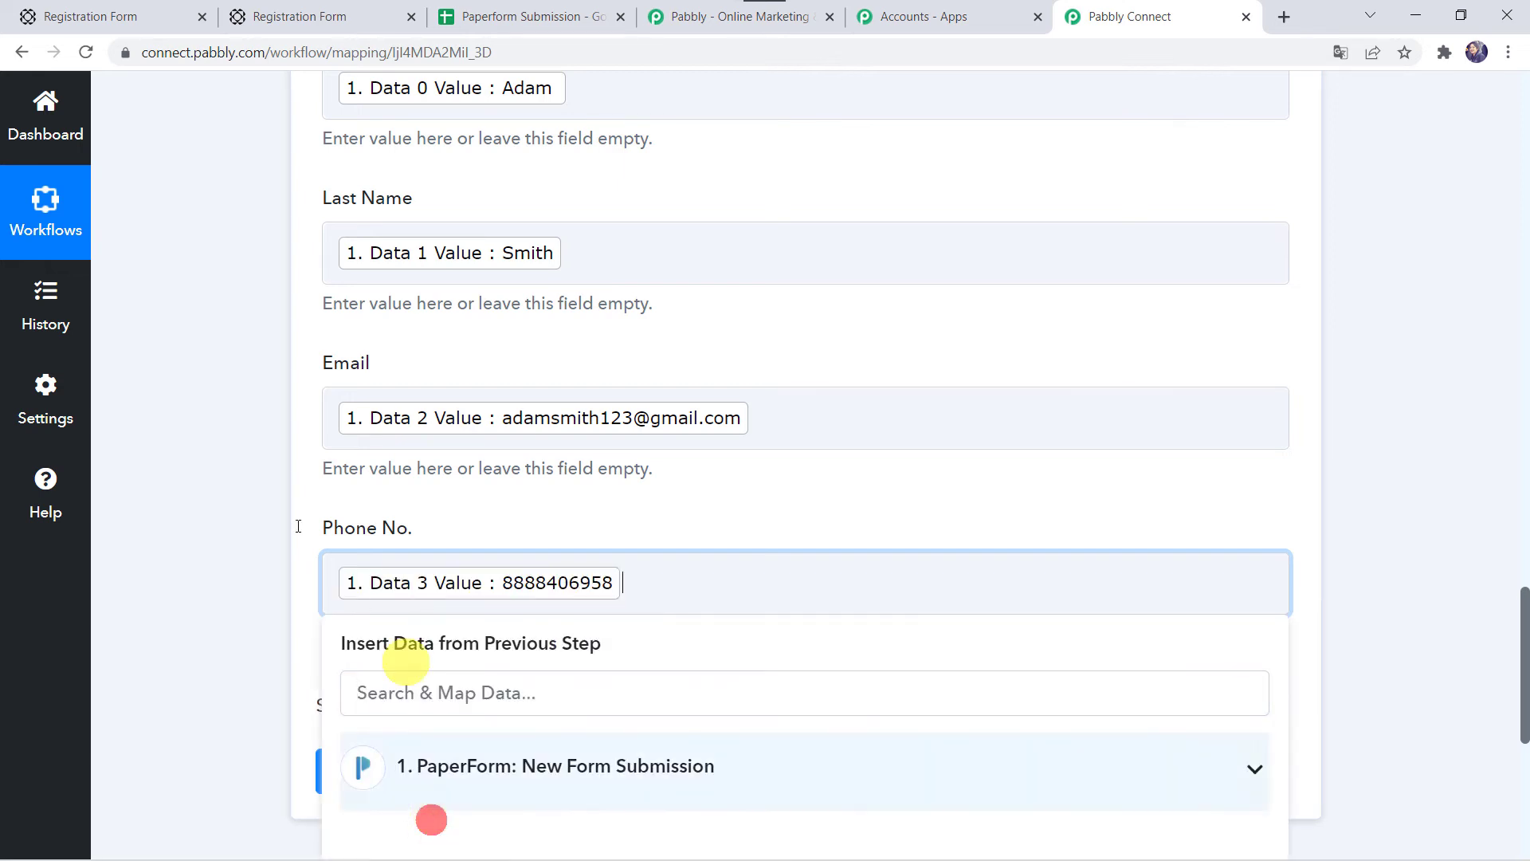
click(124, 509)
scroll(124, 509, up, 5)
scroll(124, 509, down, 6)
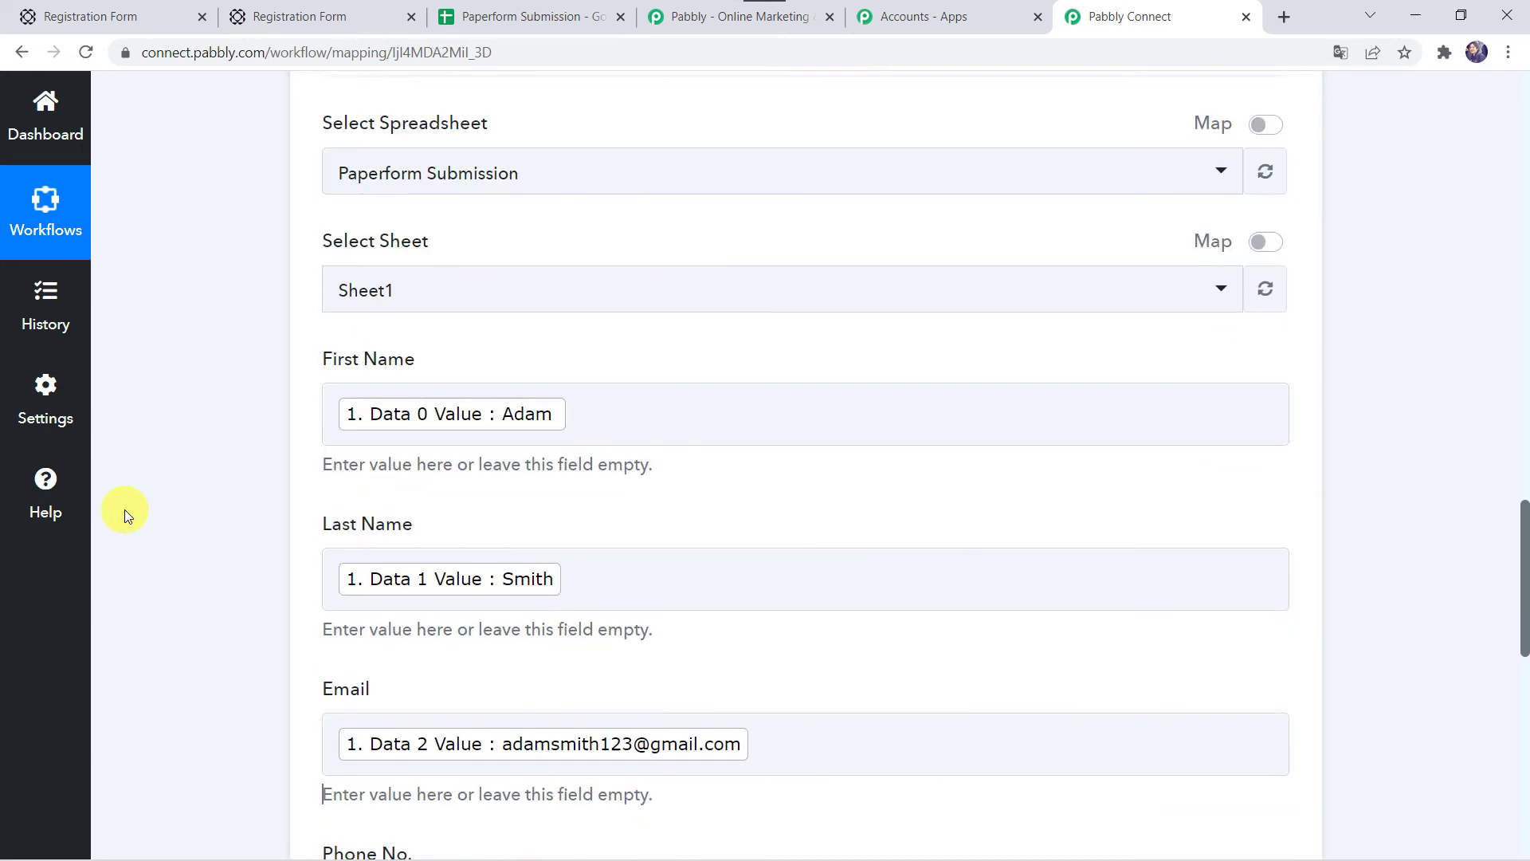
Step: Save and send a test request, then check row 2 of the Paperform Submission spreadsheet
click(447, 686)
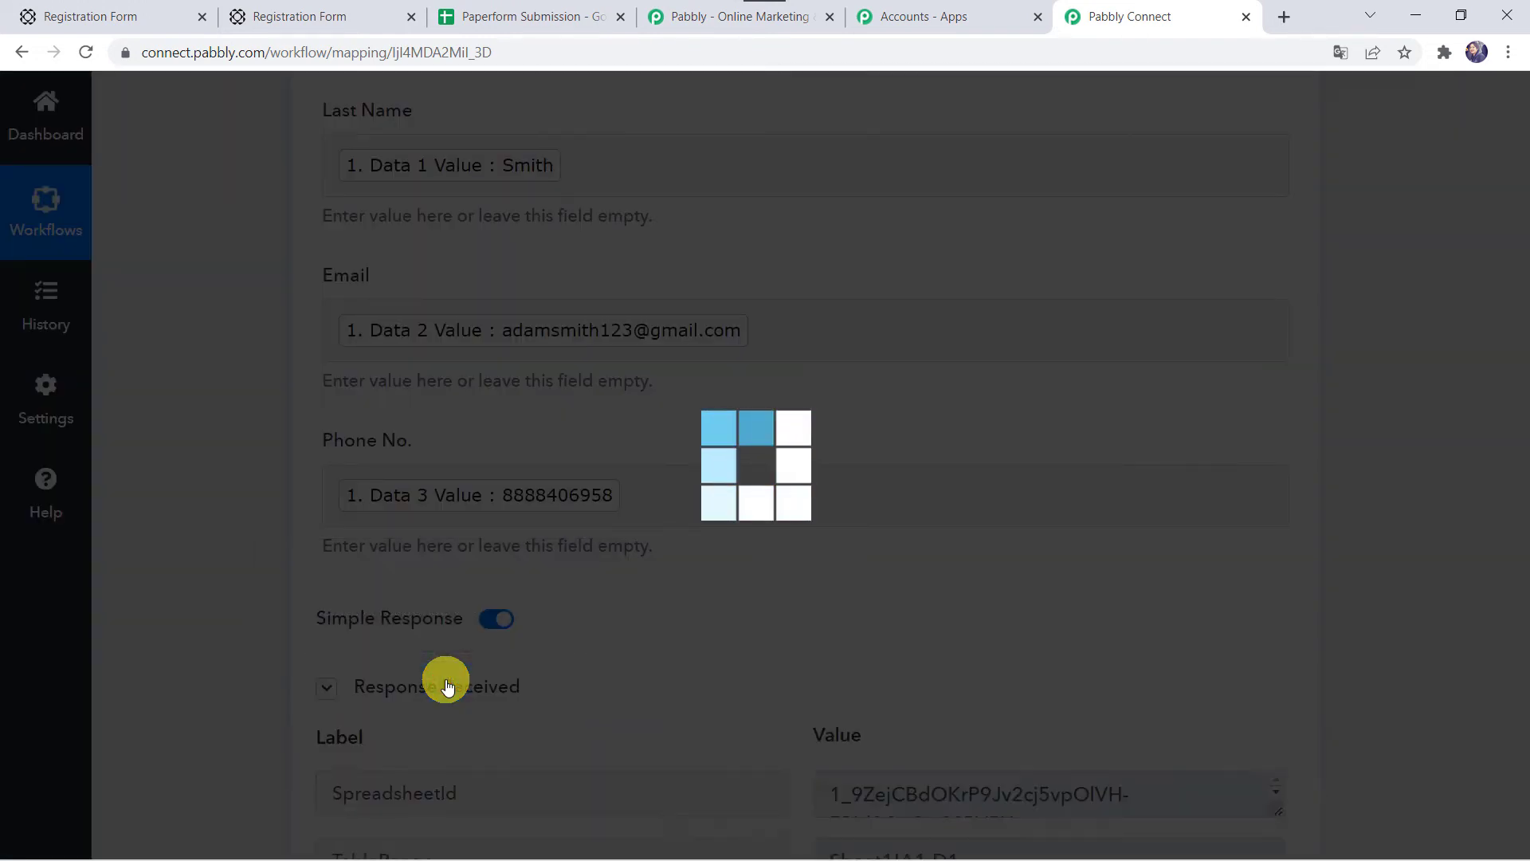
scroll(250, 638, down, 3)
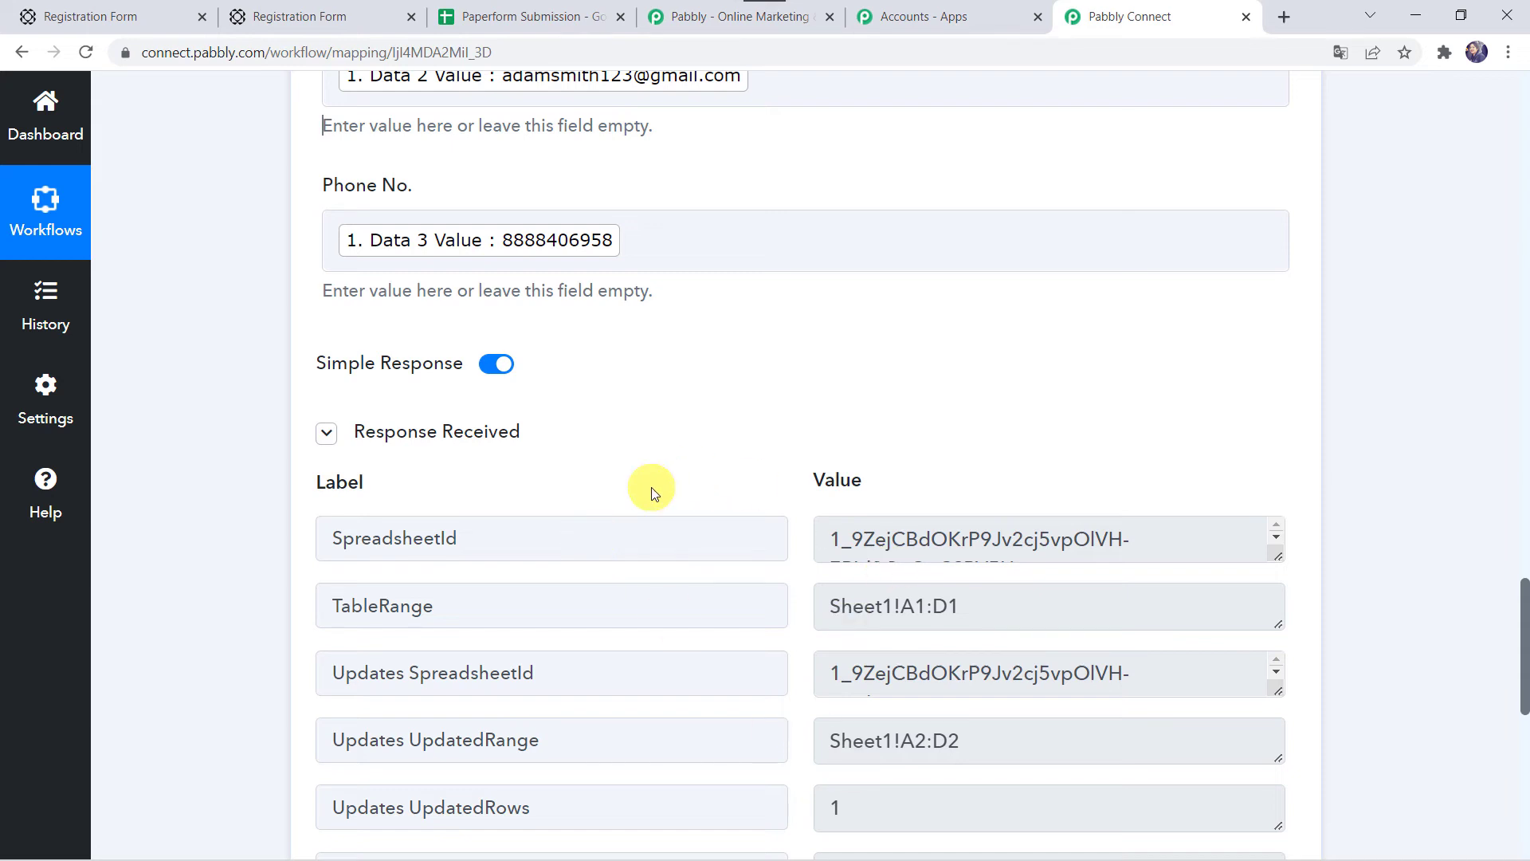
click(529, 16)
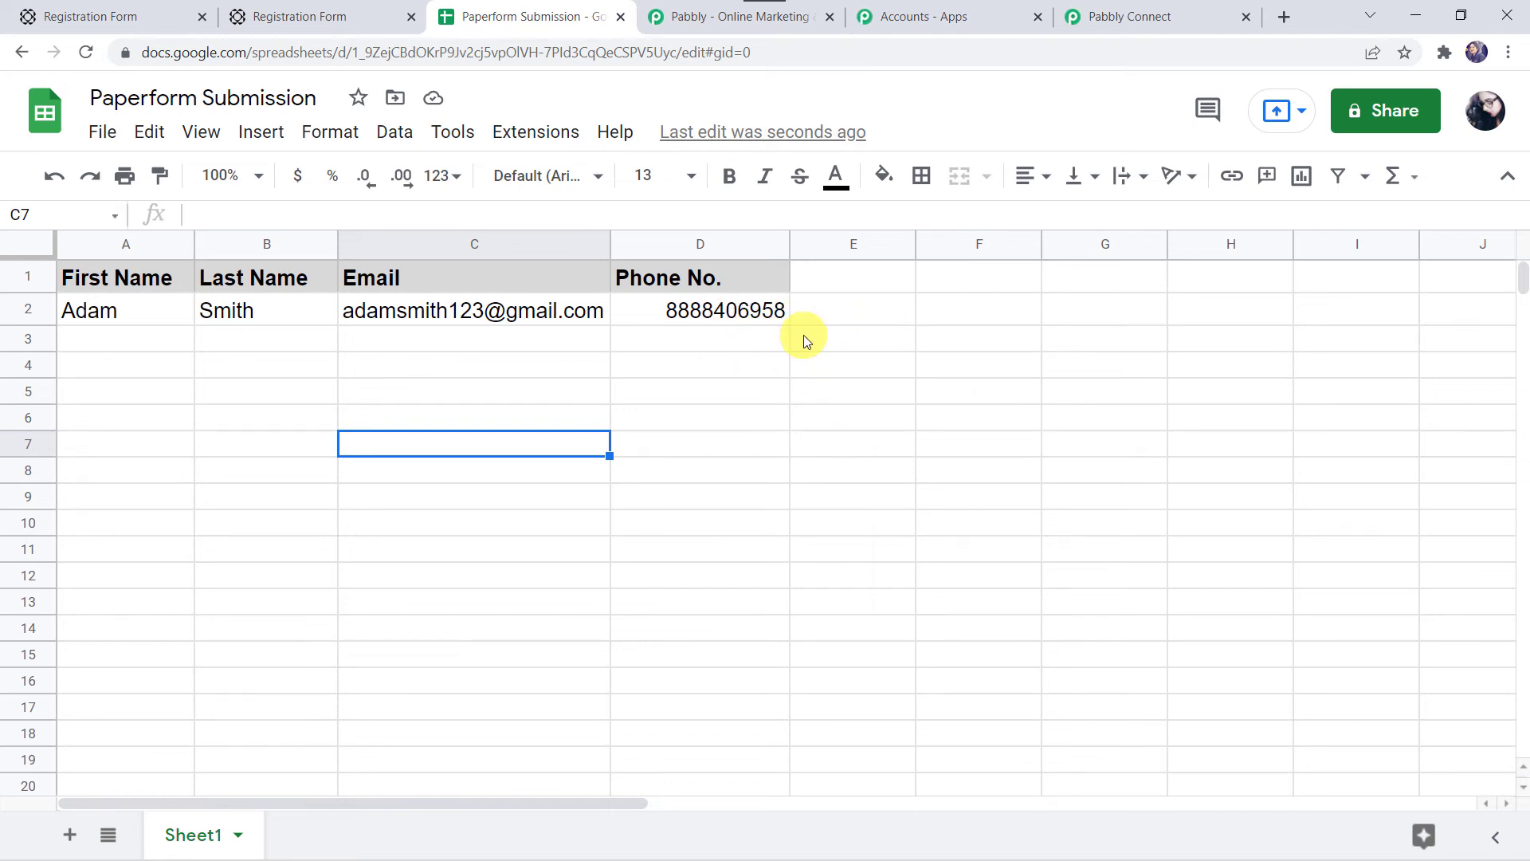
Step: Save the Add New Row action again and return to Paperform's Registration Form integrations page
click(1161, 16)
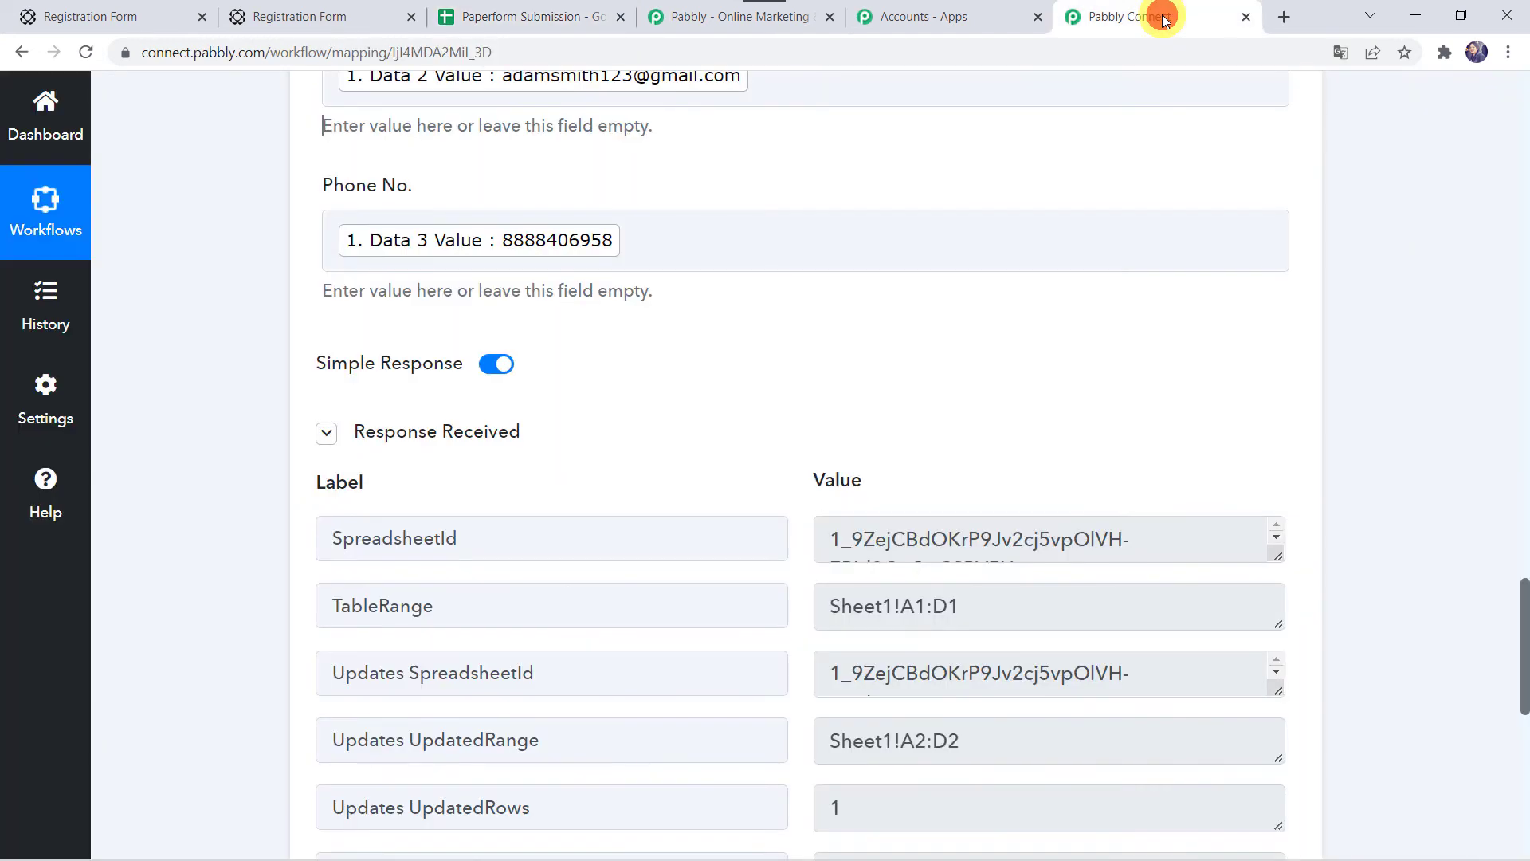
scroll(205, 618, down, 5)
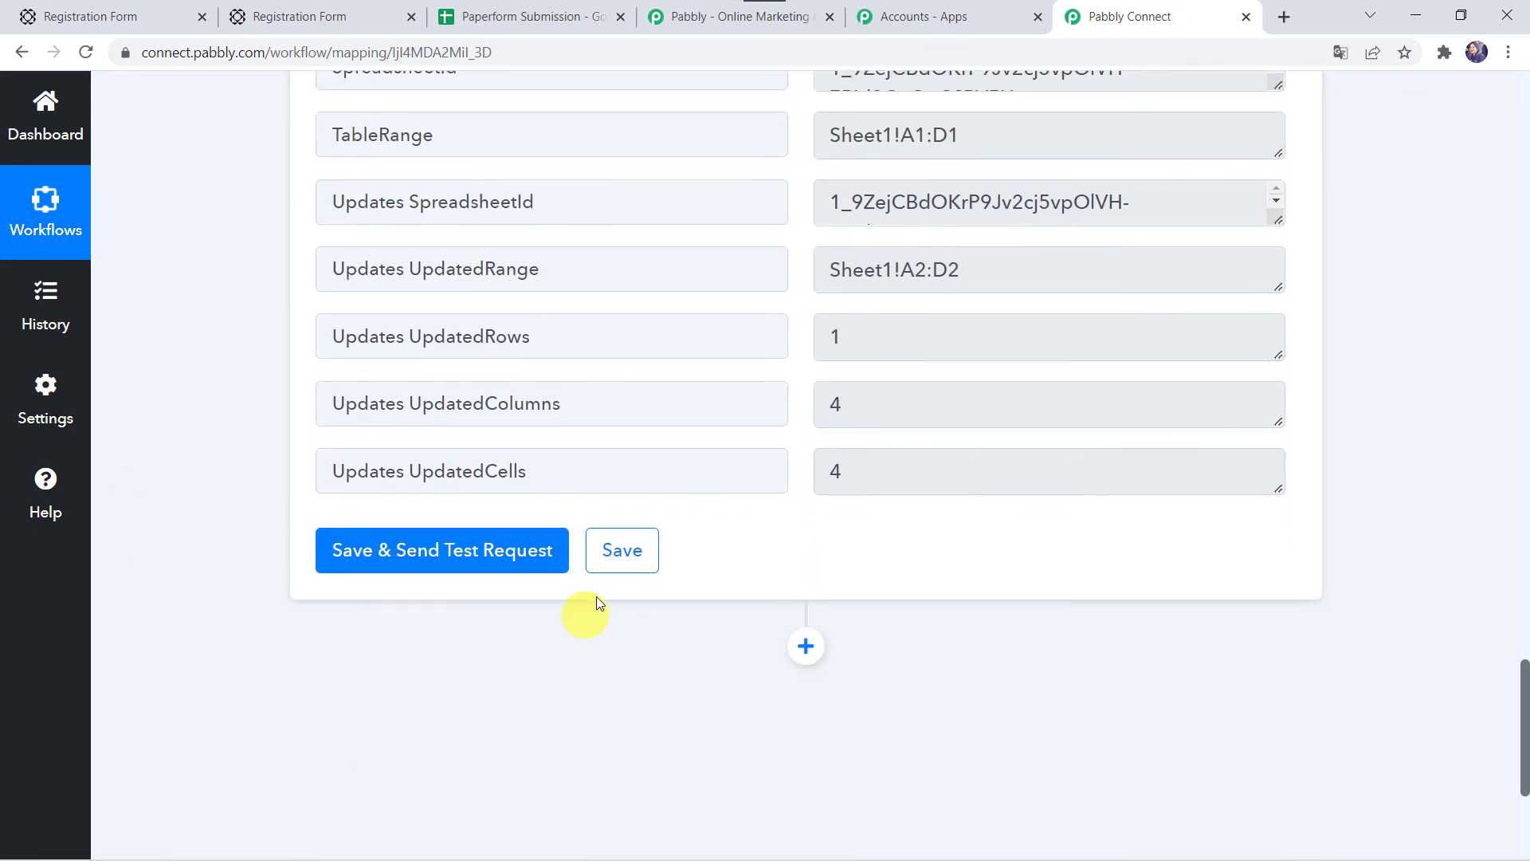
click(636, 551)
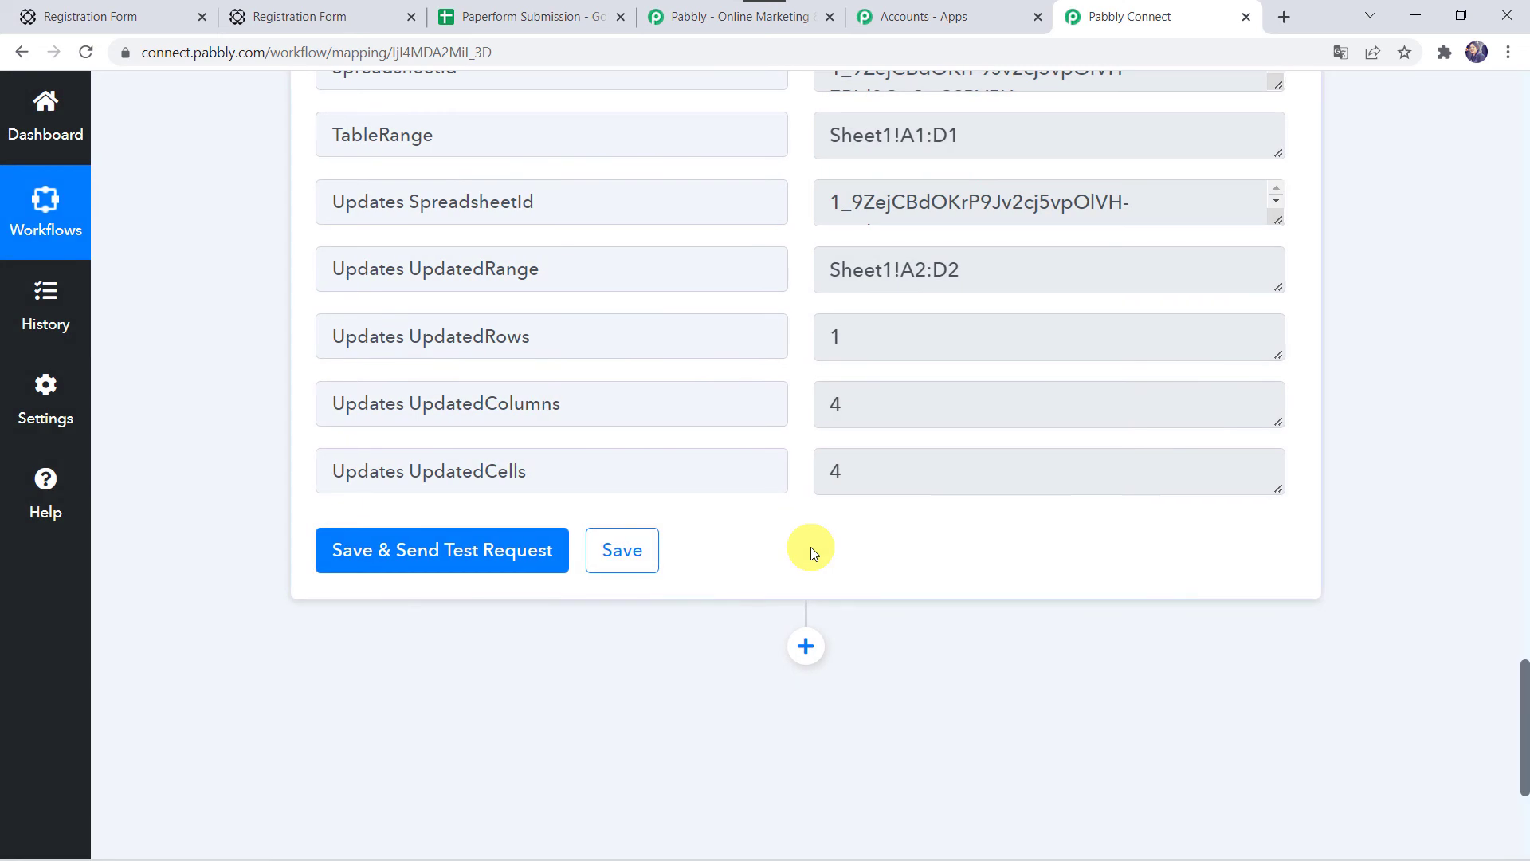
scroll(257, 389, up, 3)
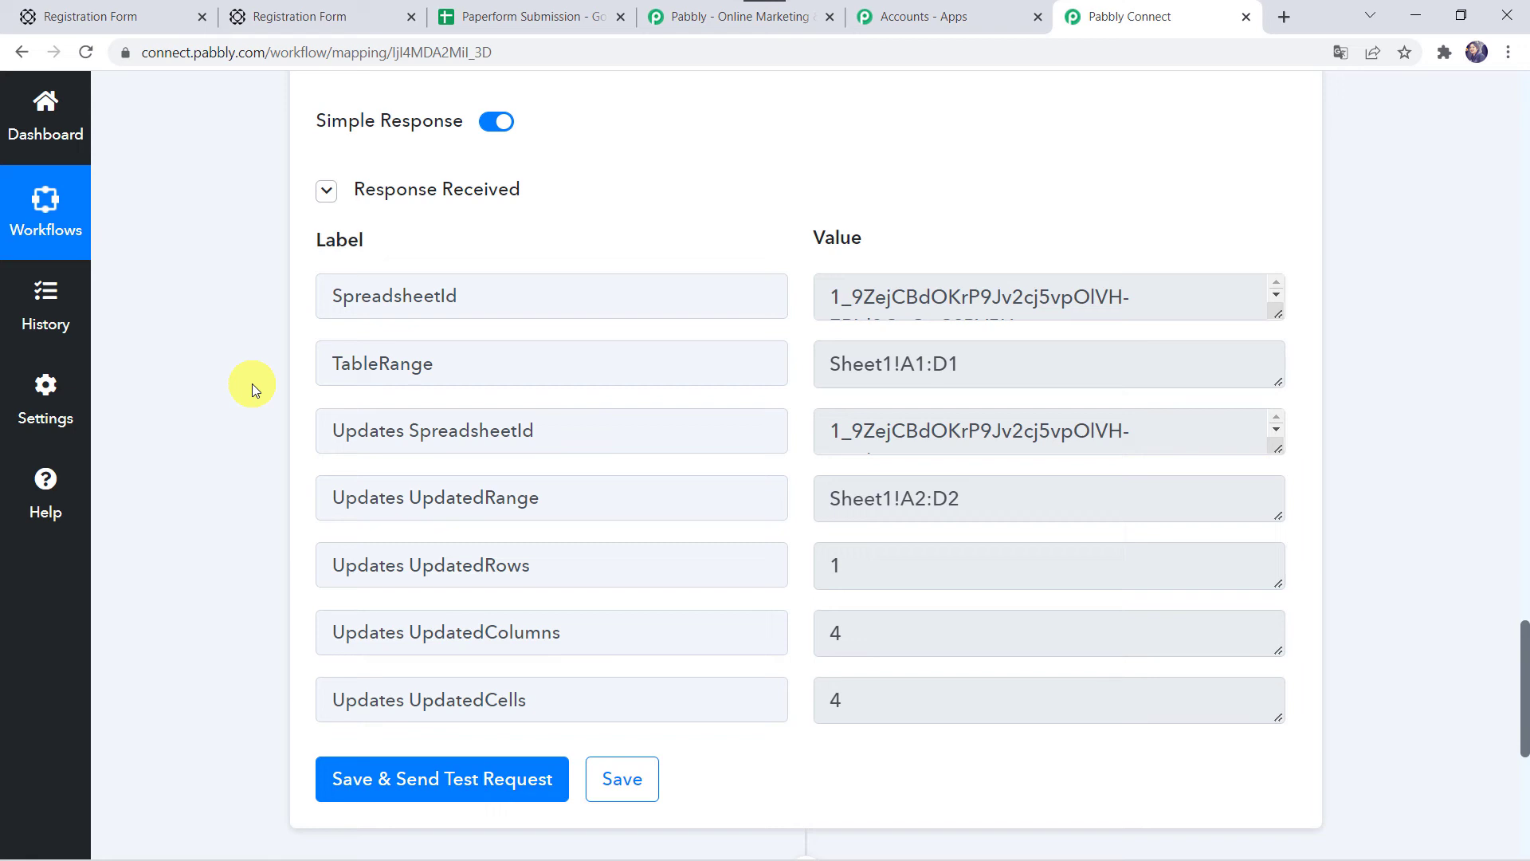
click(103, 16)
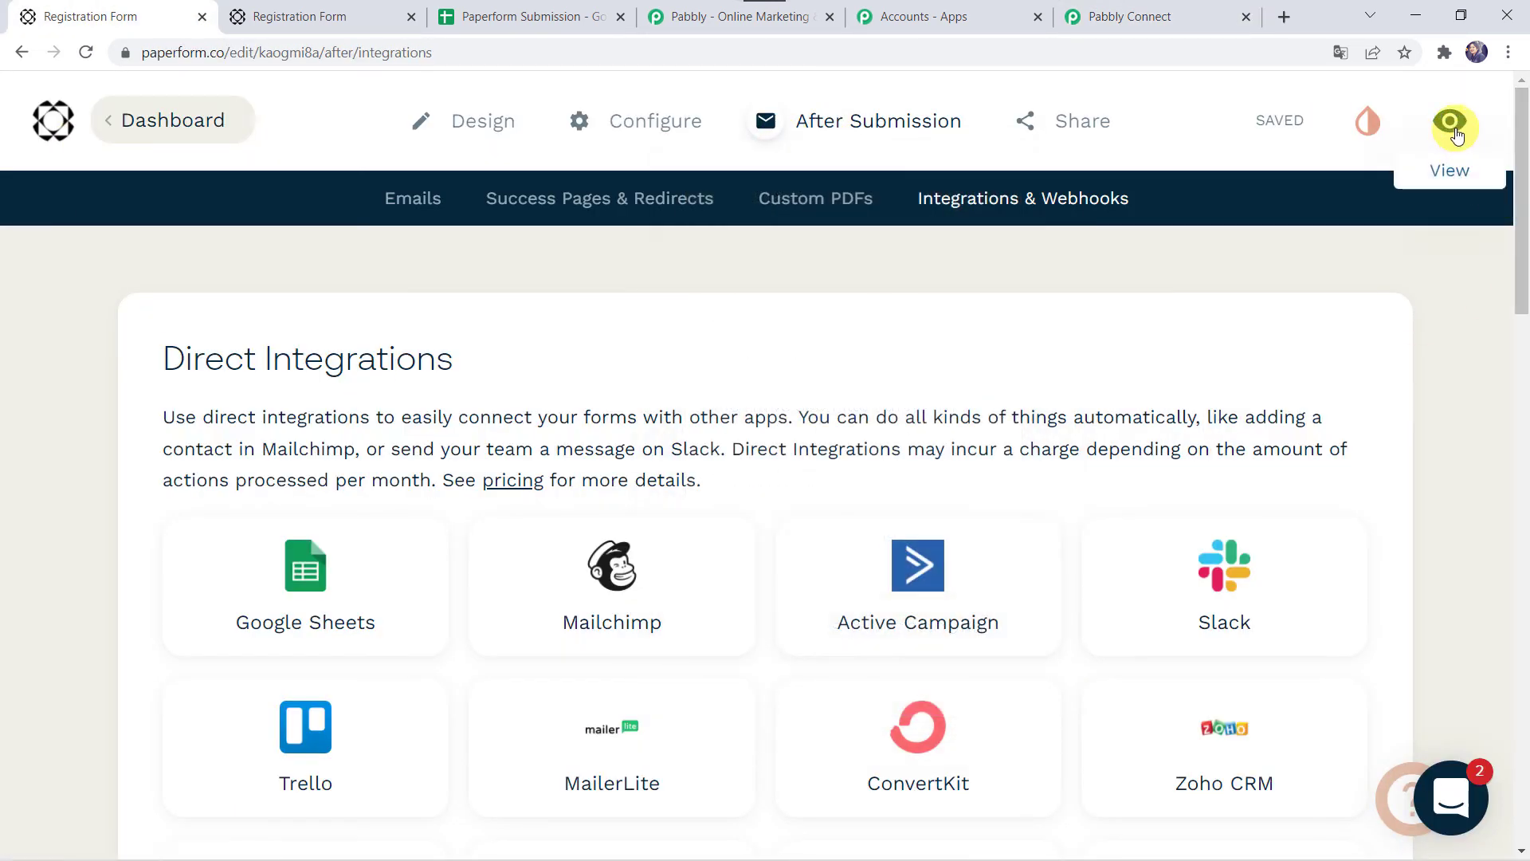
Step: Open the live Registration Form, enter a registrant's first name, email and phone number, and submit
click(1450, 126)
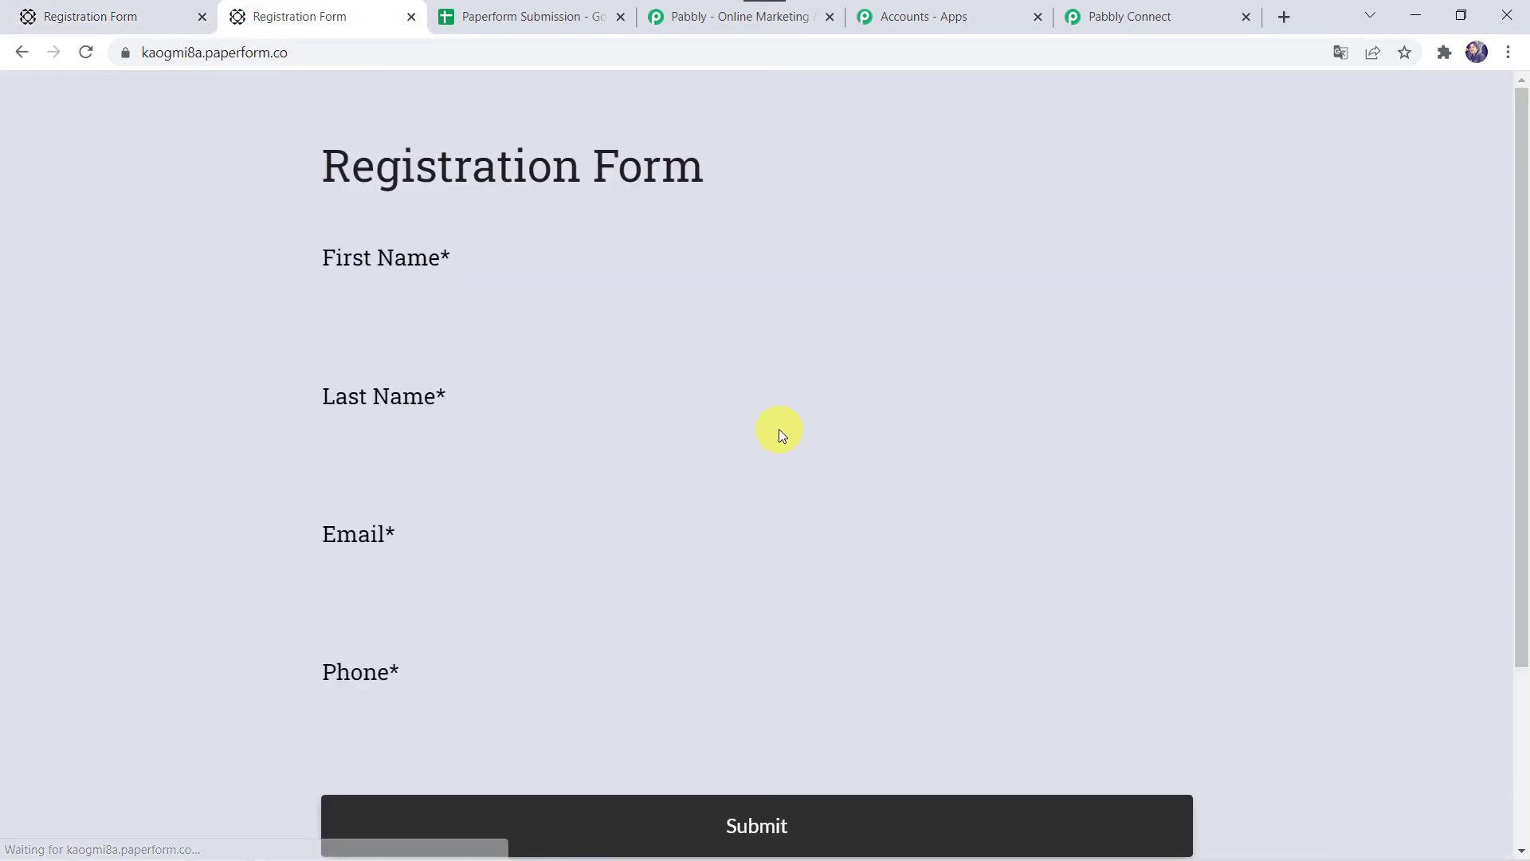
click(382, 304)
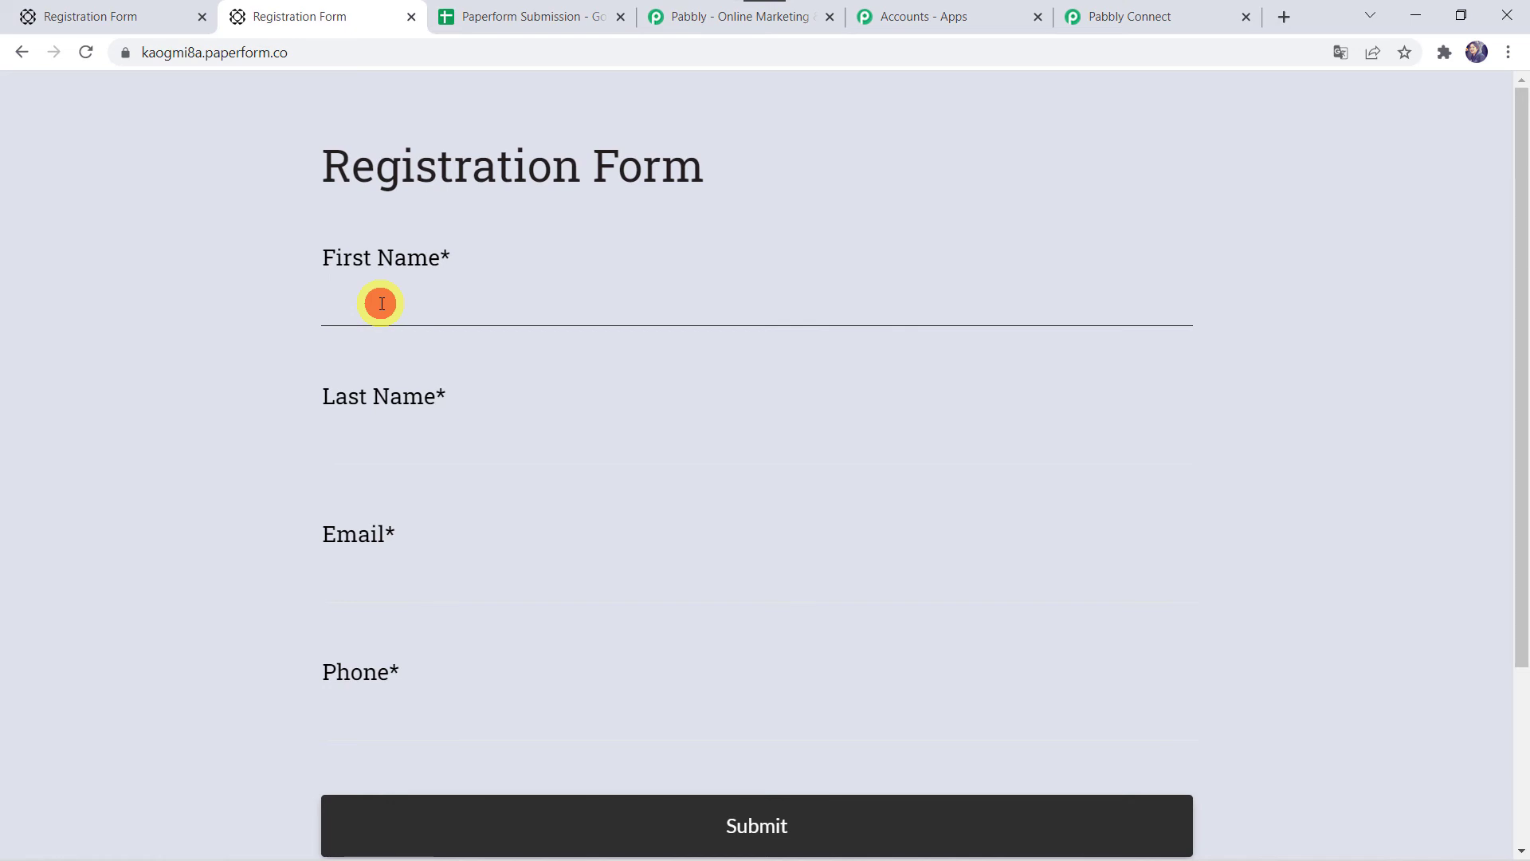
text(Smita)
key(Tab)
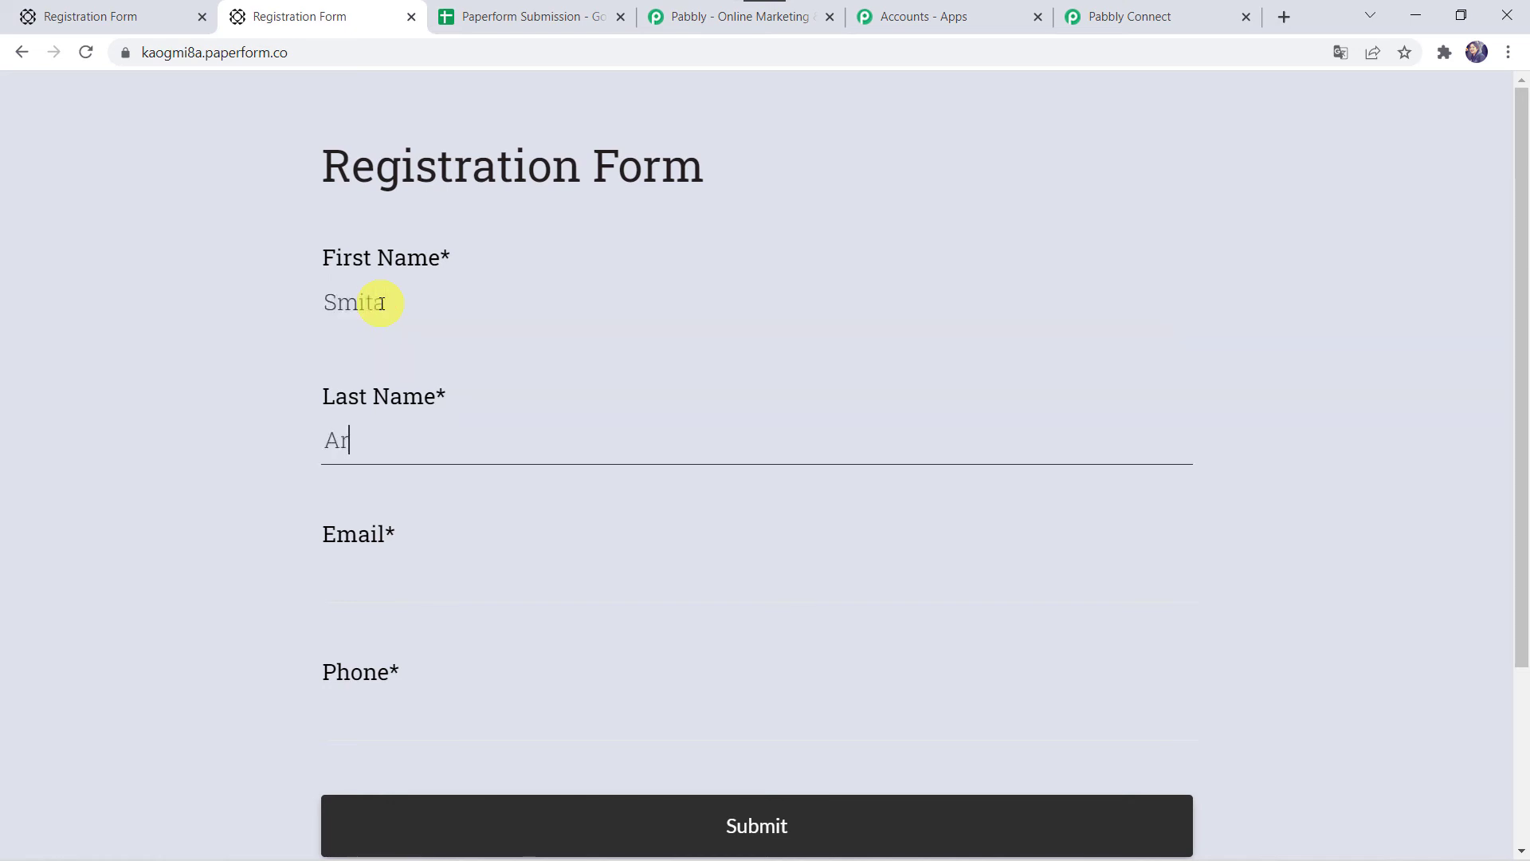
key(Tab)
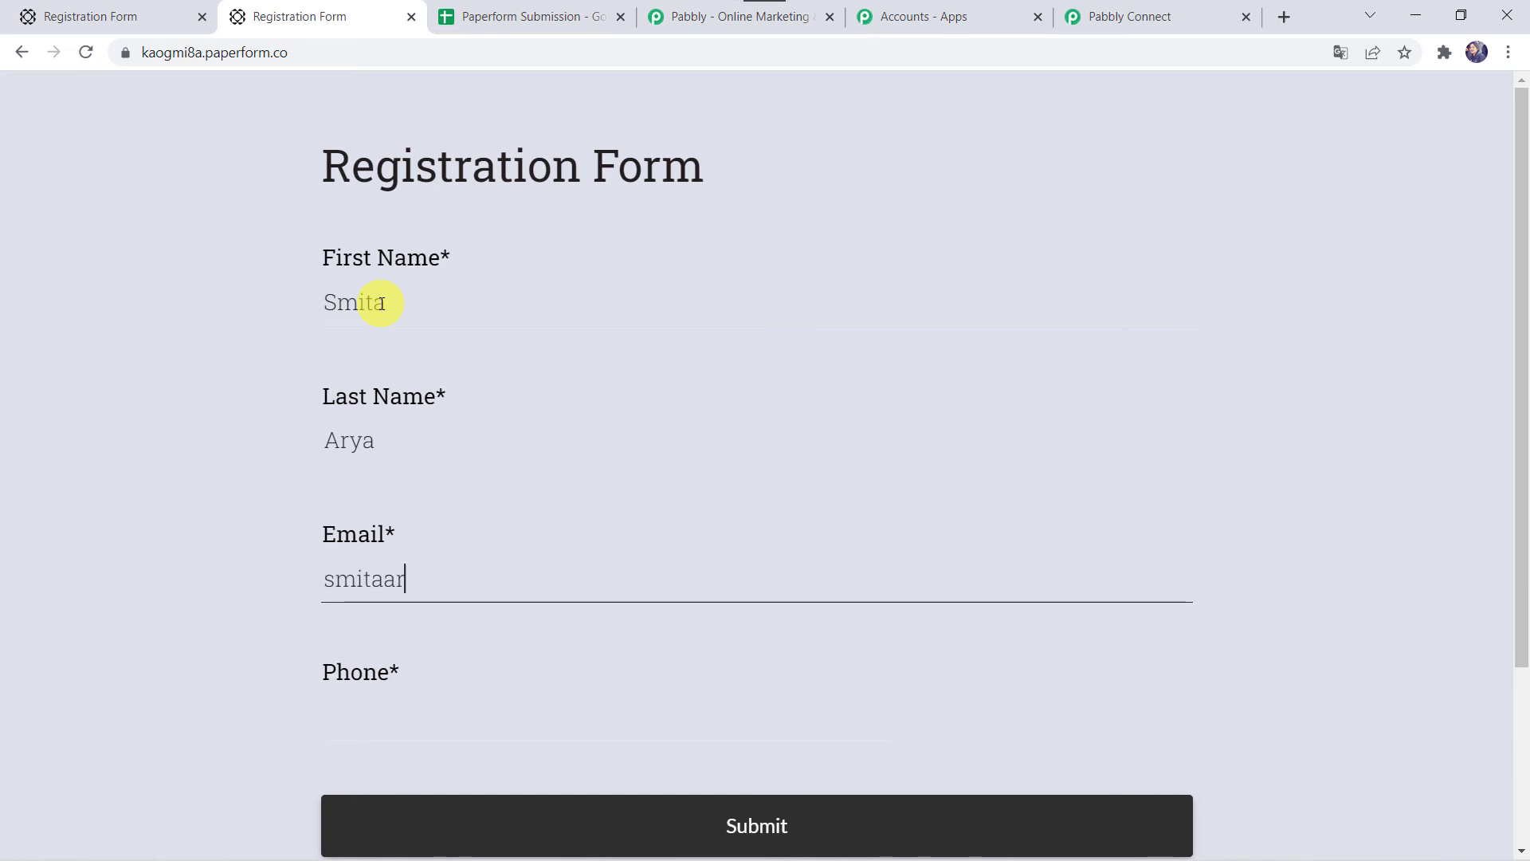
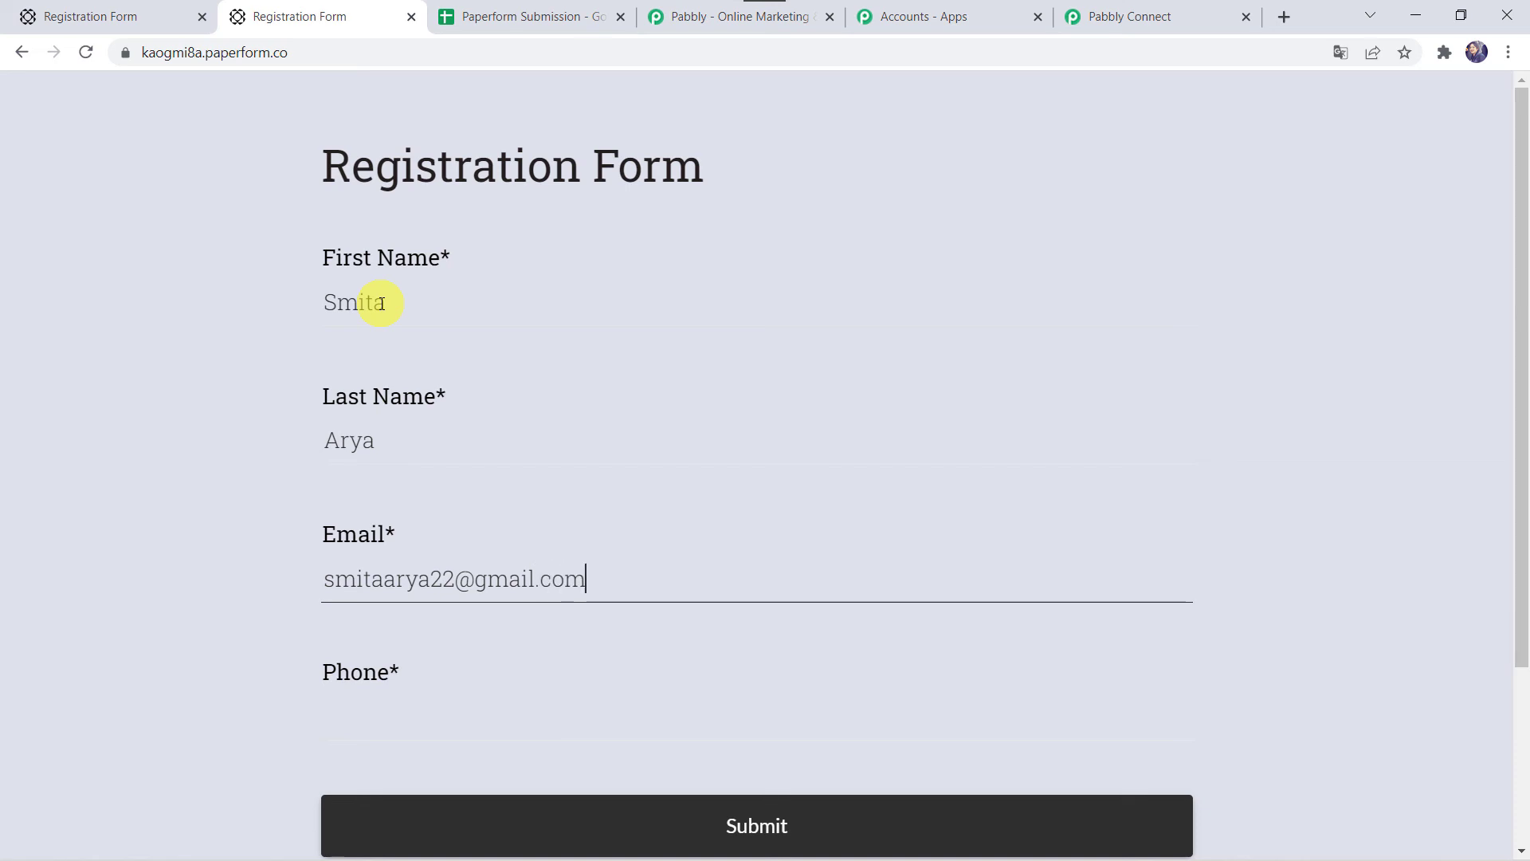
key(Tab)
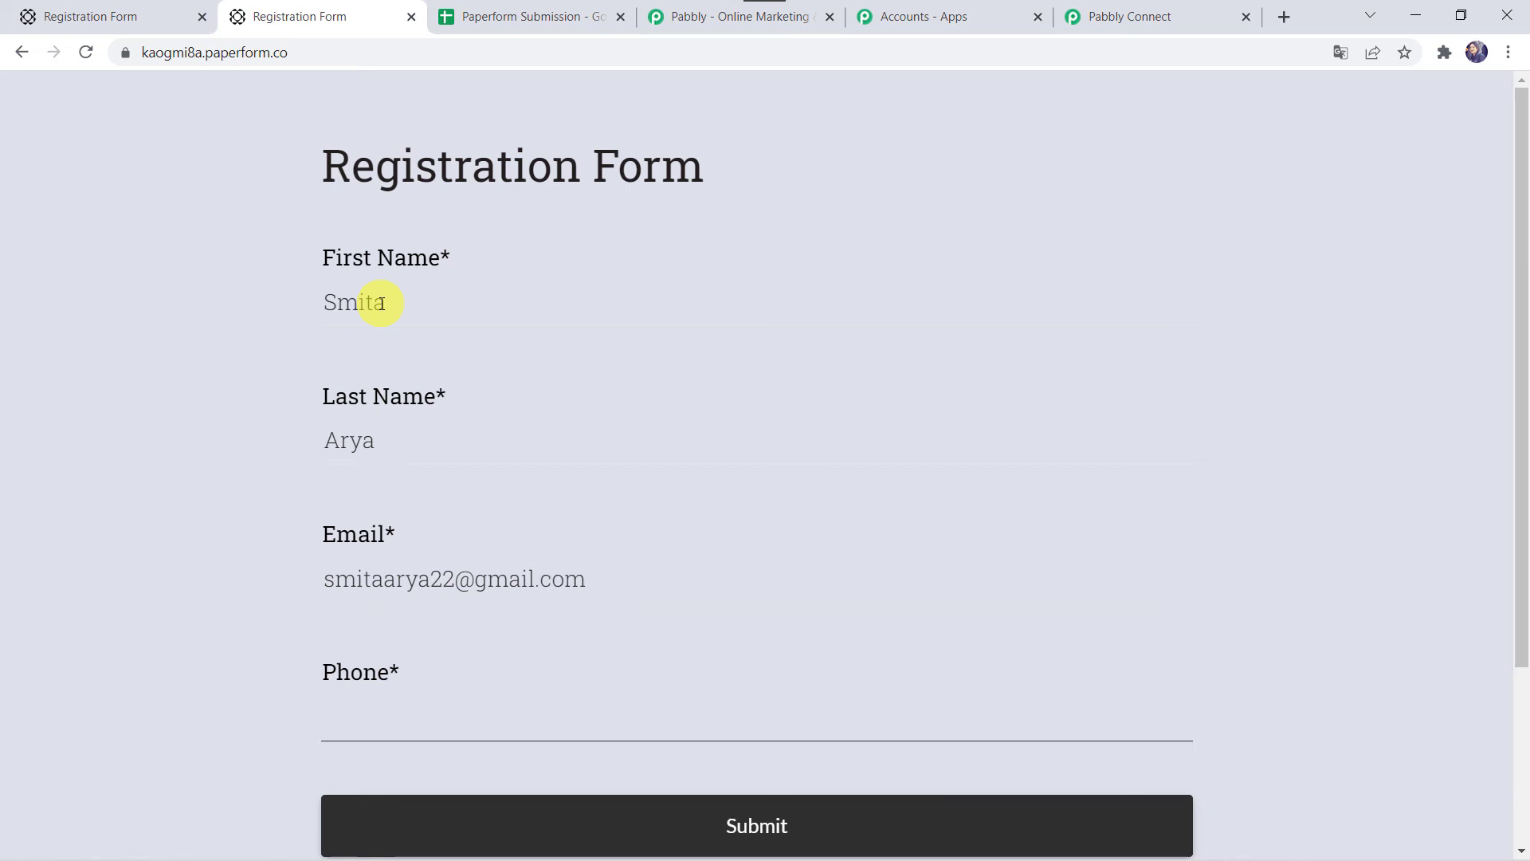
text(799972498)
click(628, 831)
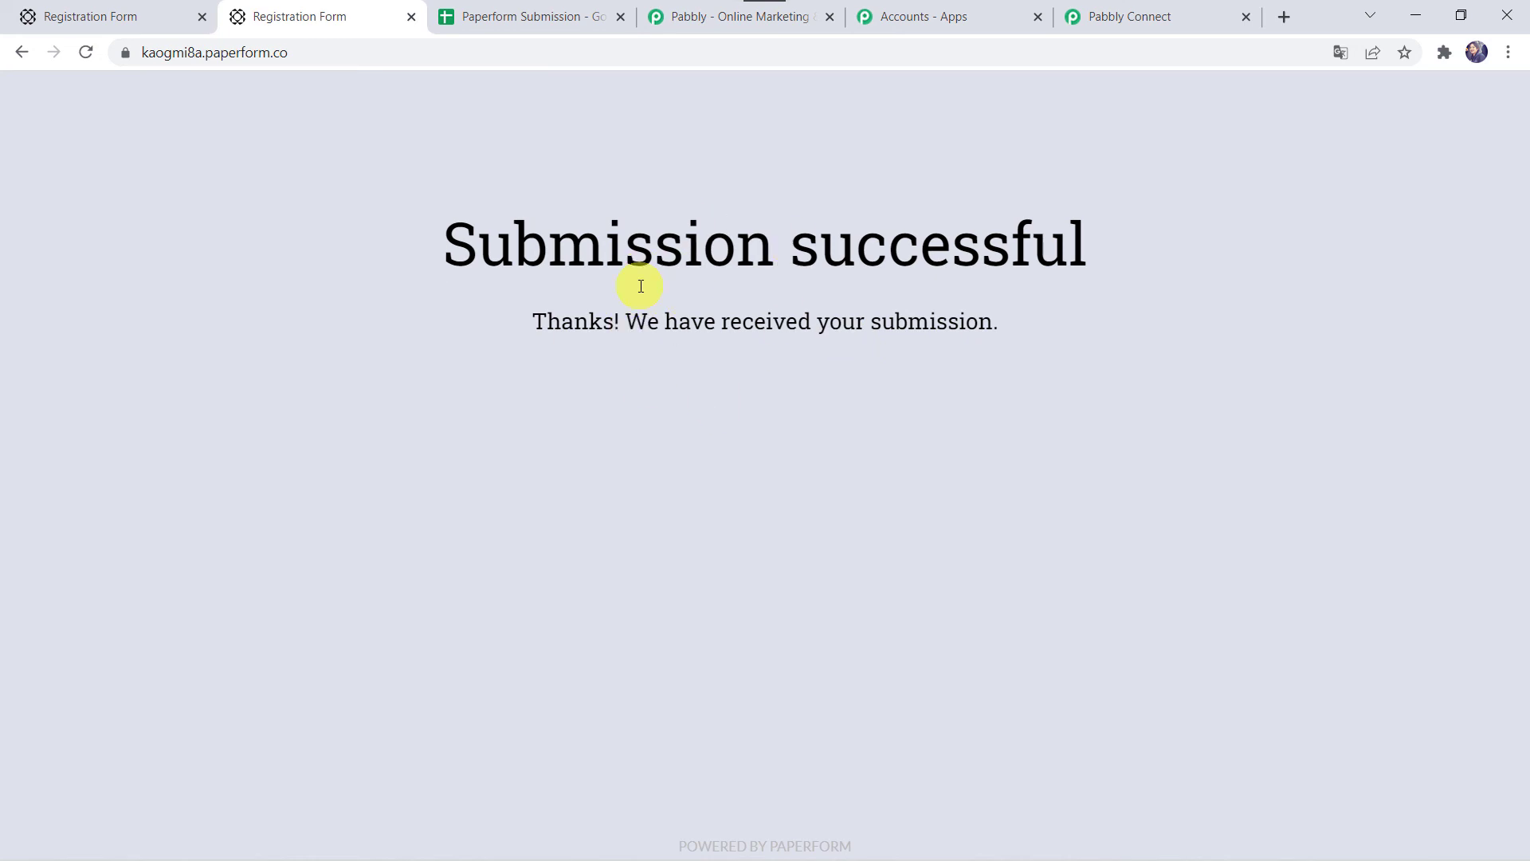
Step: Confirm the live registration appeared as row 3 of the Paperform Submission spreadsheet
click(547, 16)
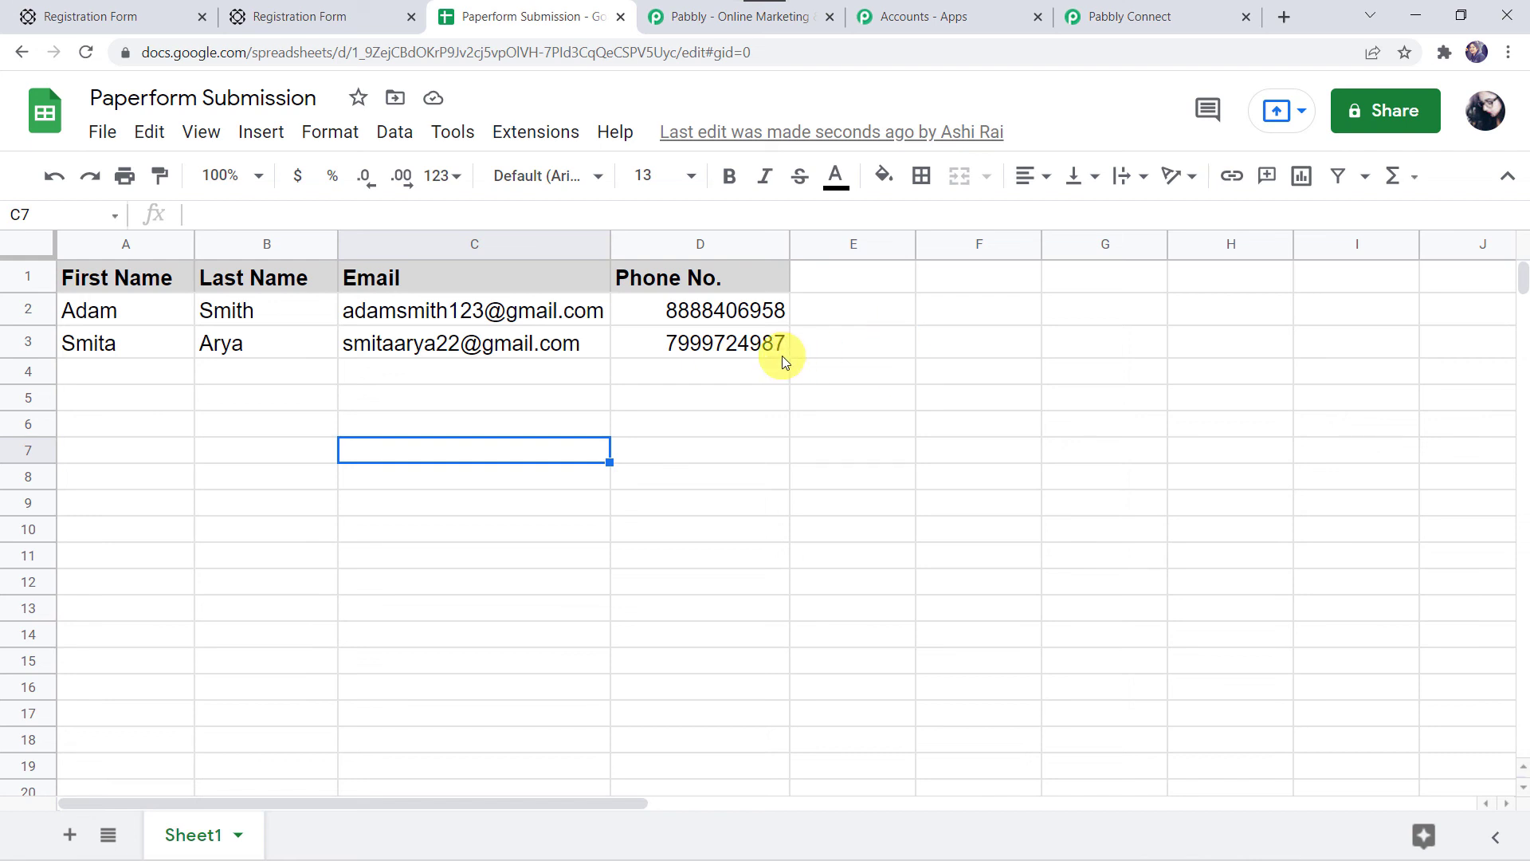
click(1159, 16)
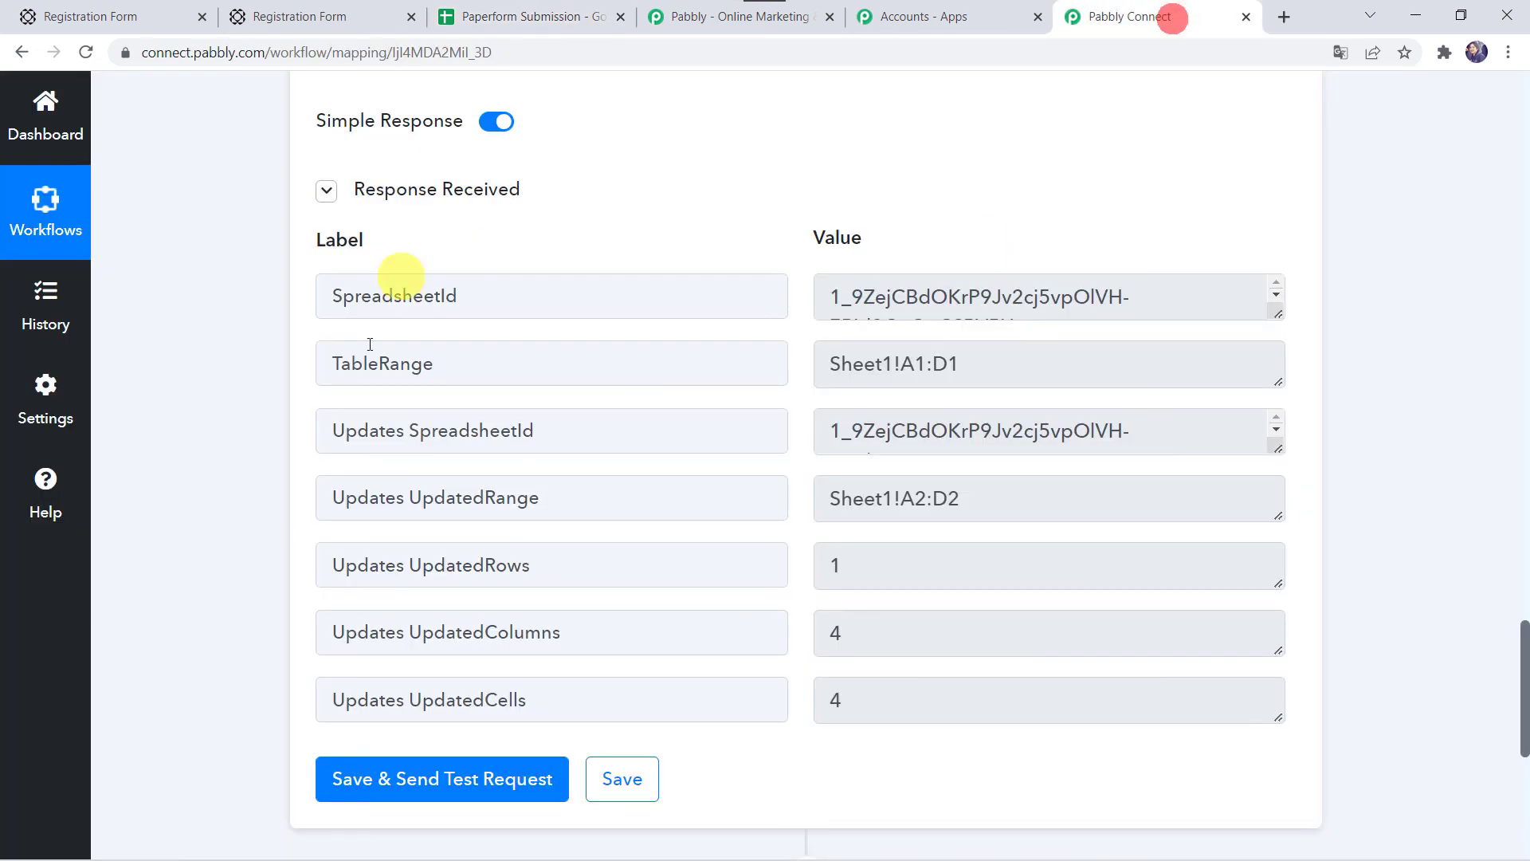
Step: Collapse the Google Sheets Add New Row and PaperForm New Form Submission step panels
scroll(356, 366, up, 9)
scroll(355, 366, up, 5)
click(655, 546)
scroll(649, 540, up, 10)
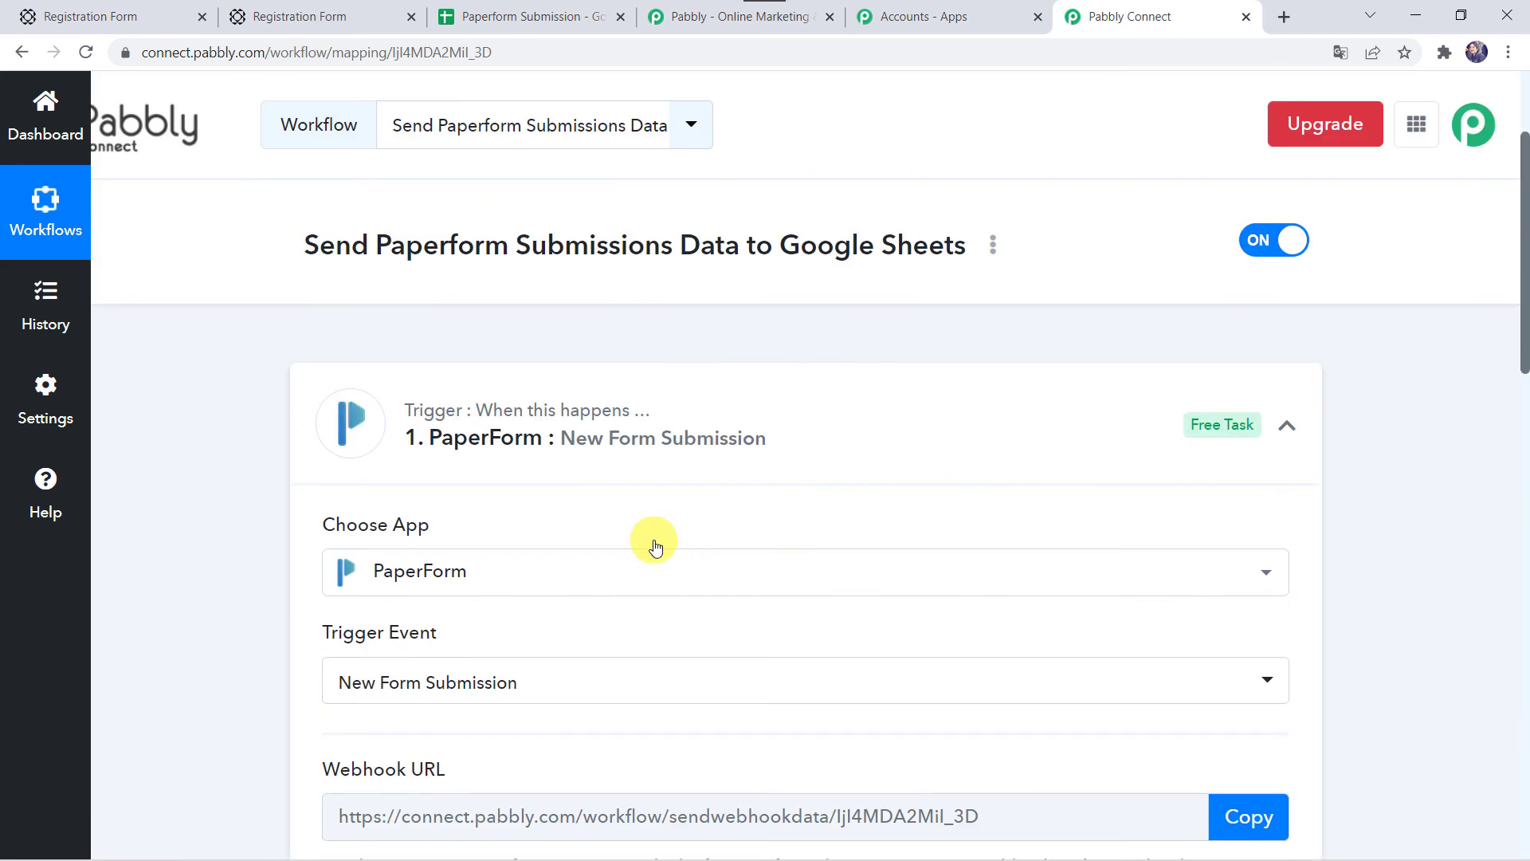
click(675, 429)
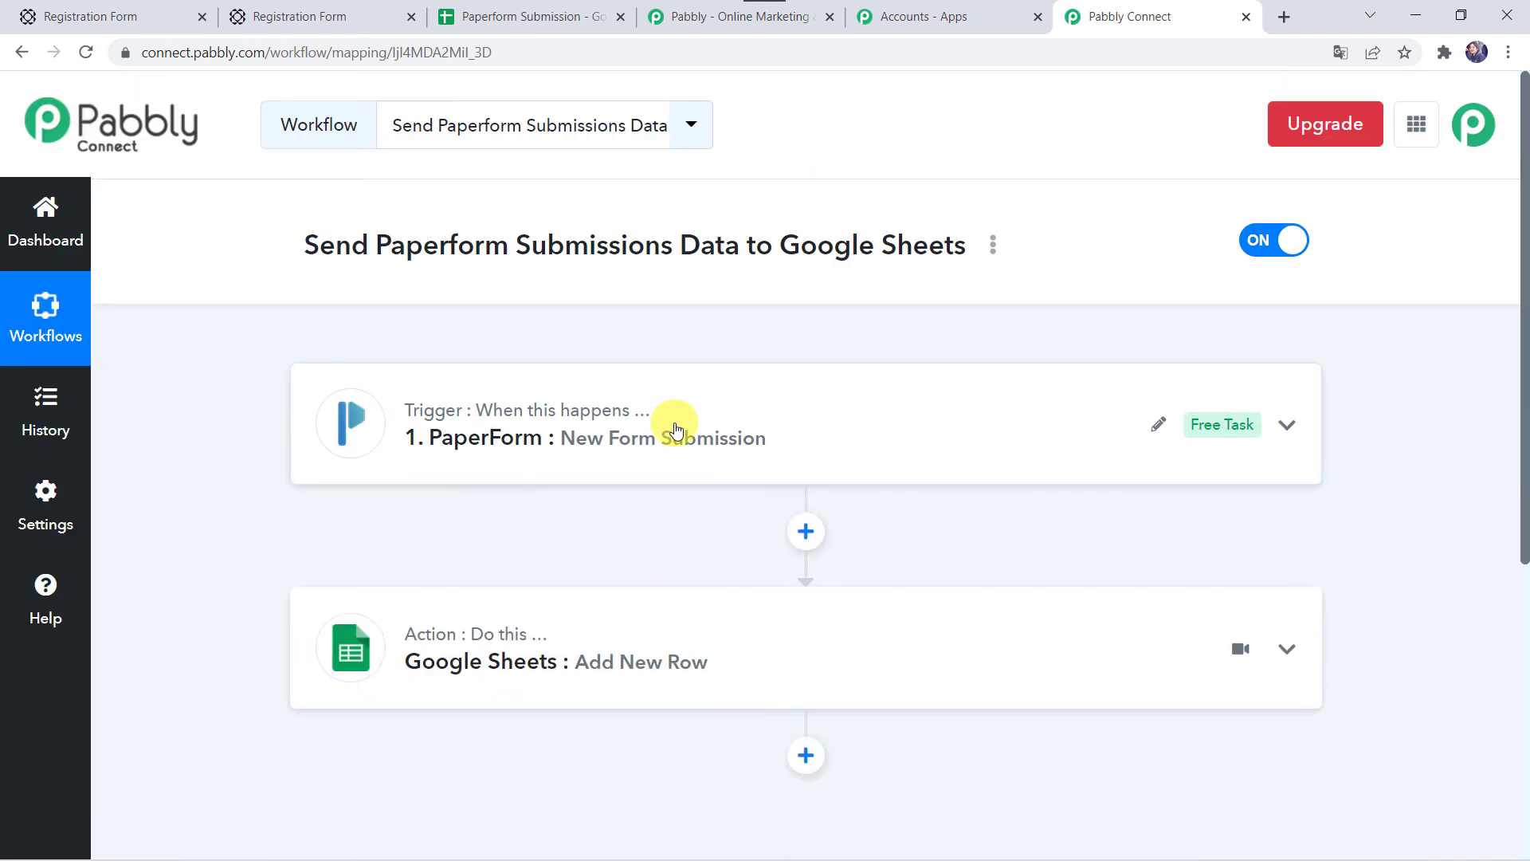